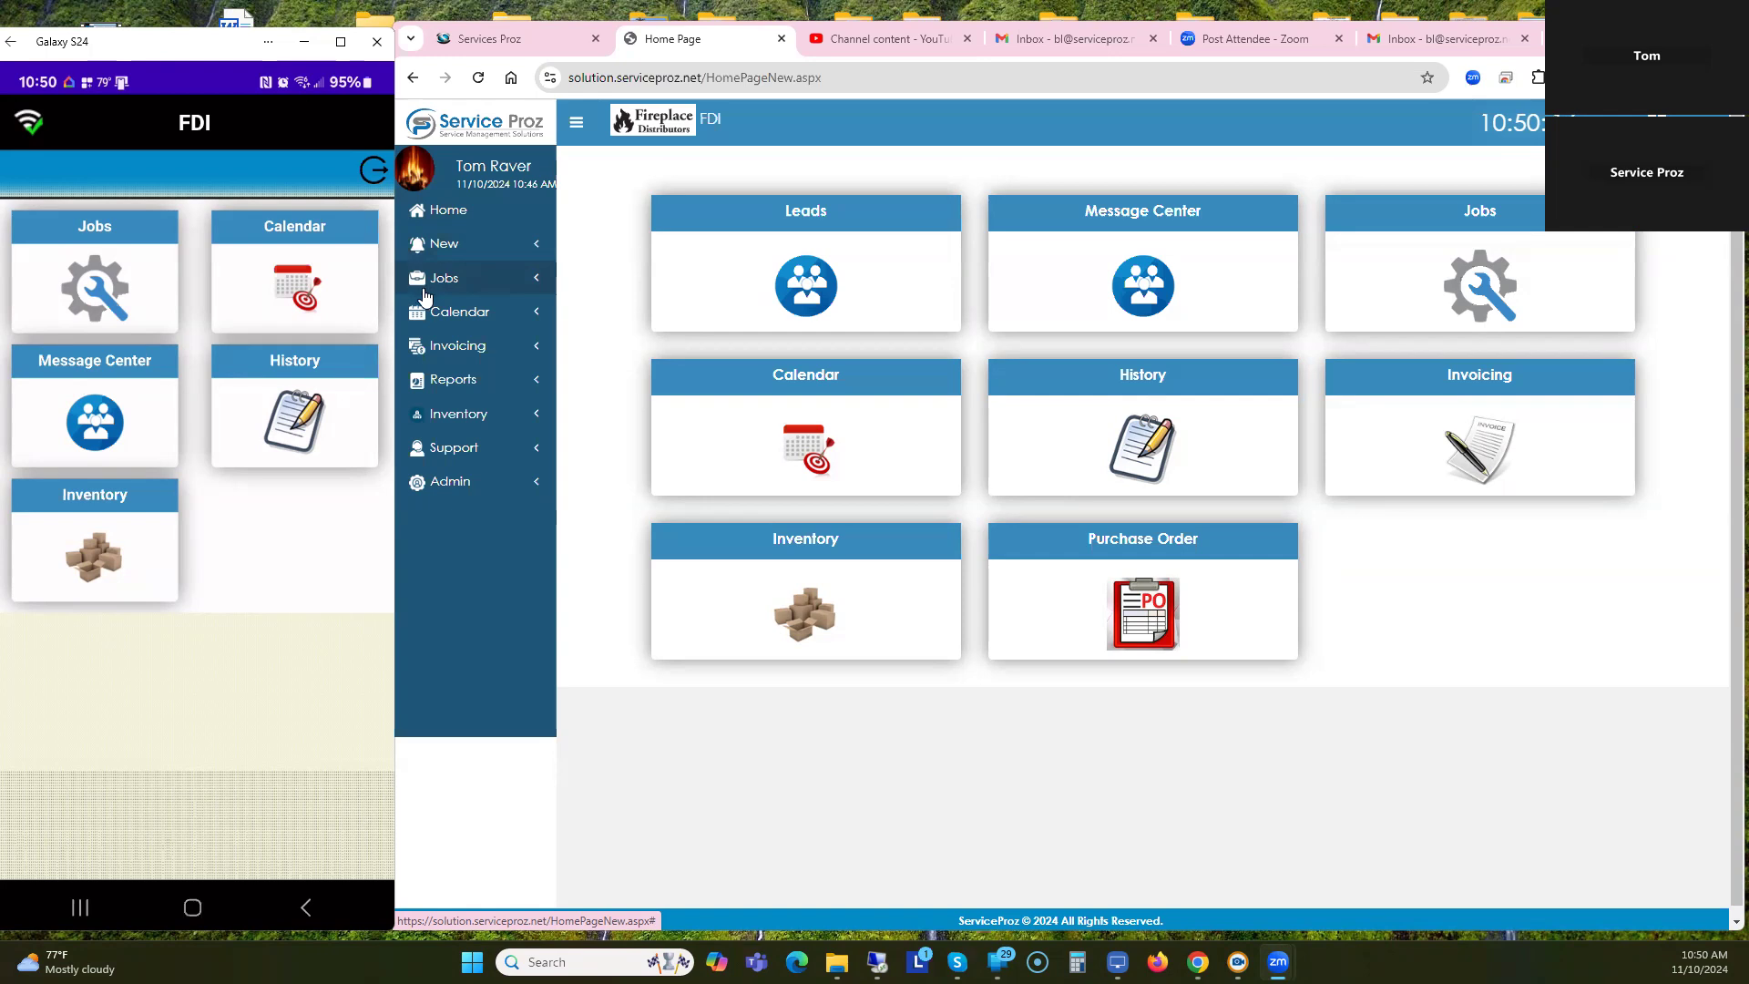
Browse the Admin lists of work order statuses, services and job types, returning home between them.
left_click(452, 484)
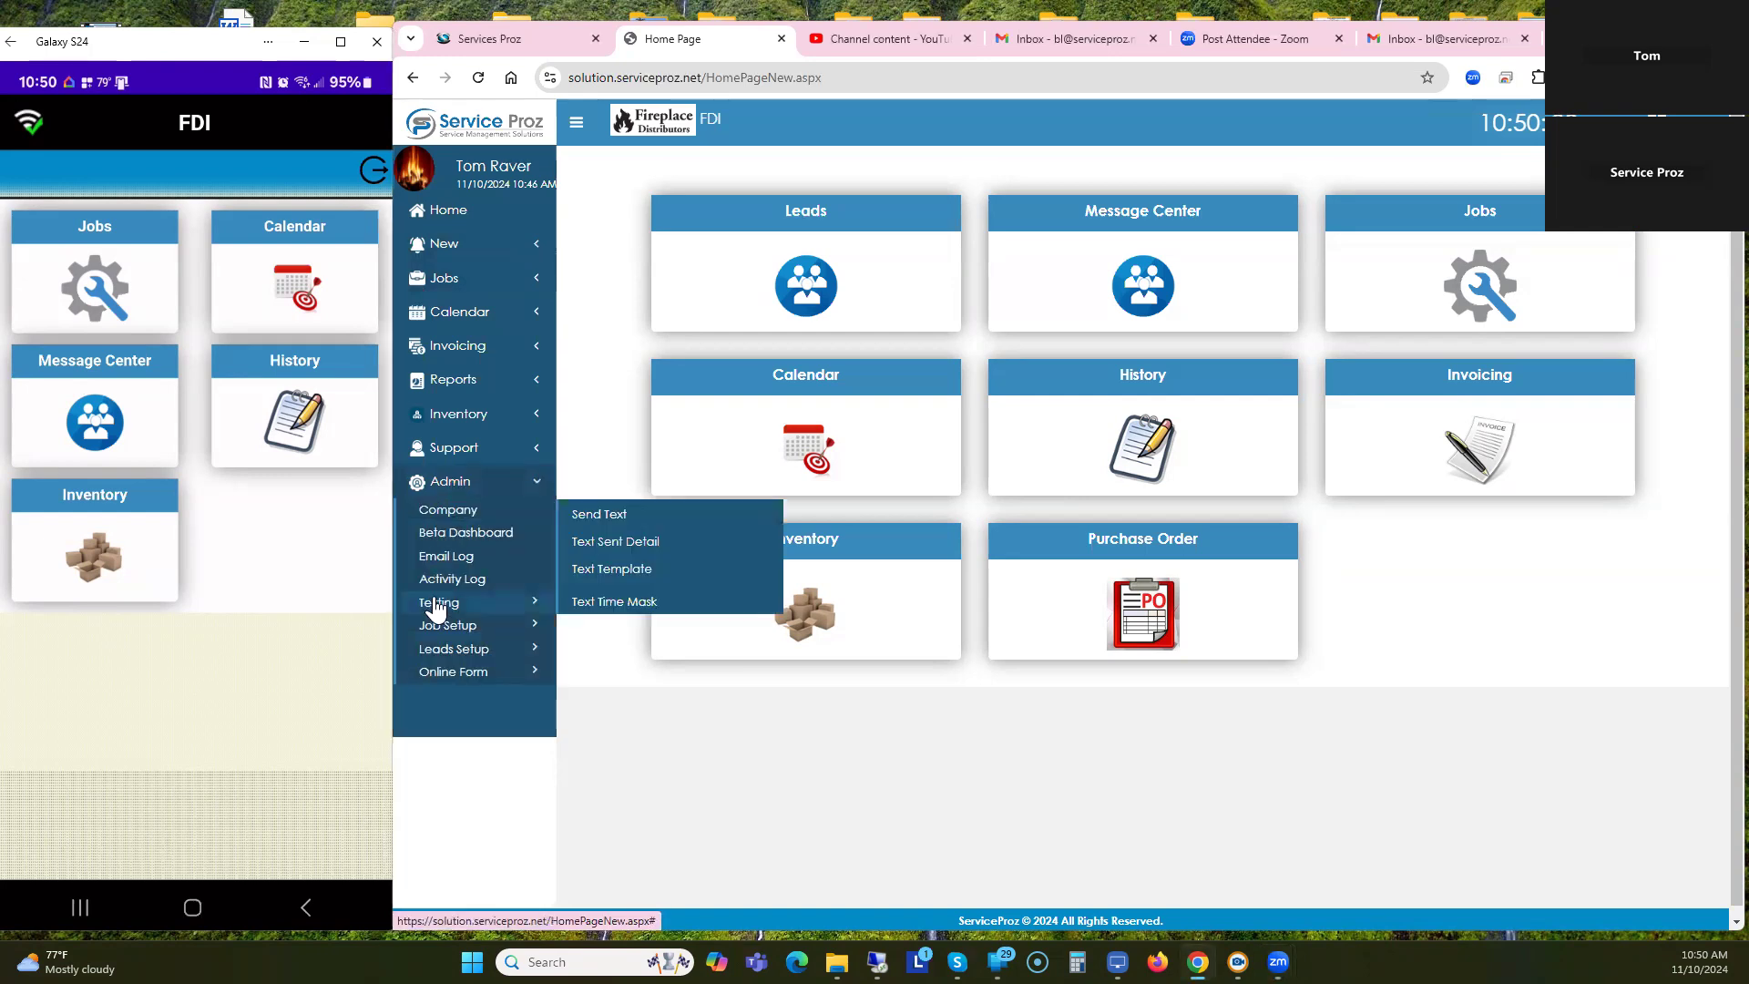
mouse_move(449, 624)
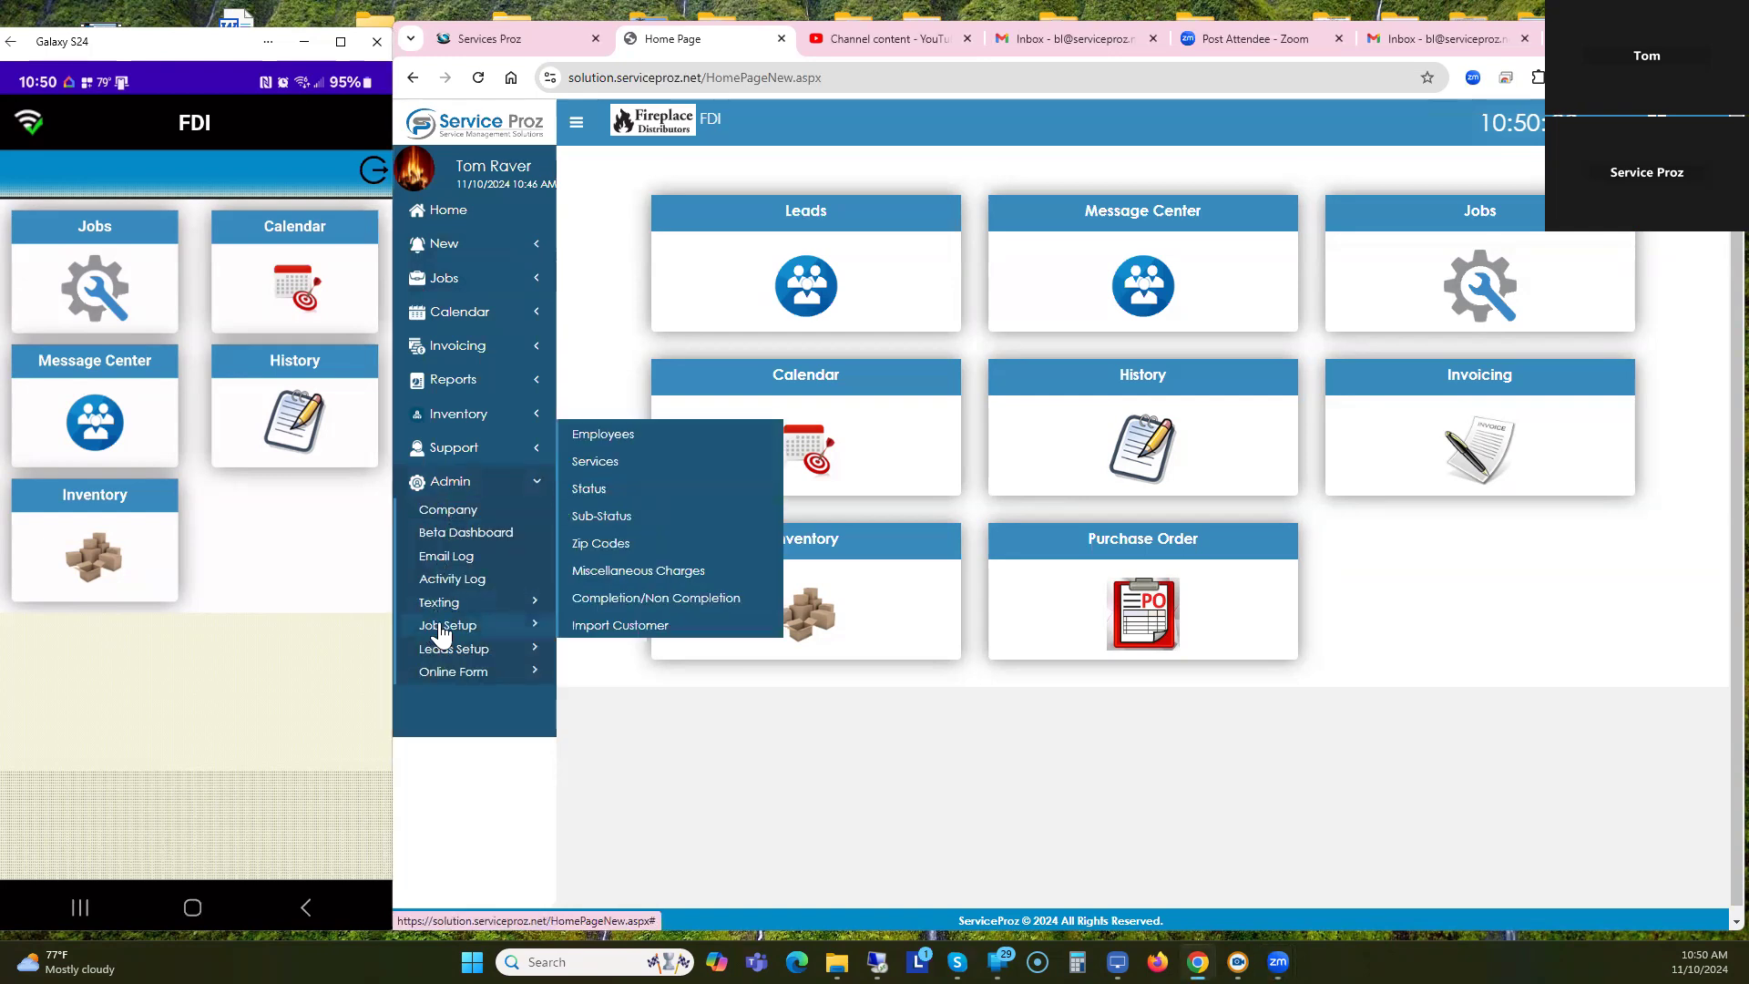
left_click(593, 492)
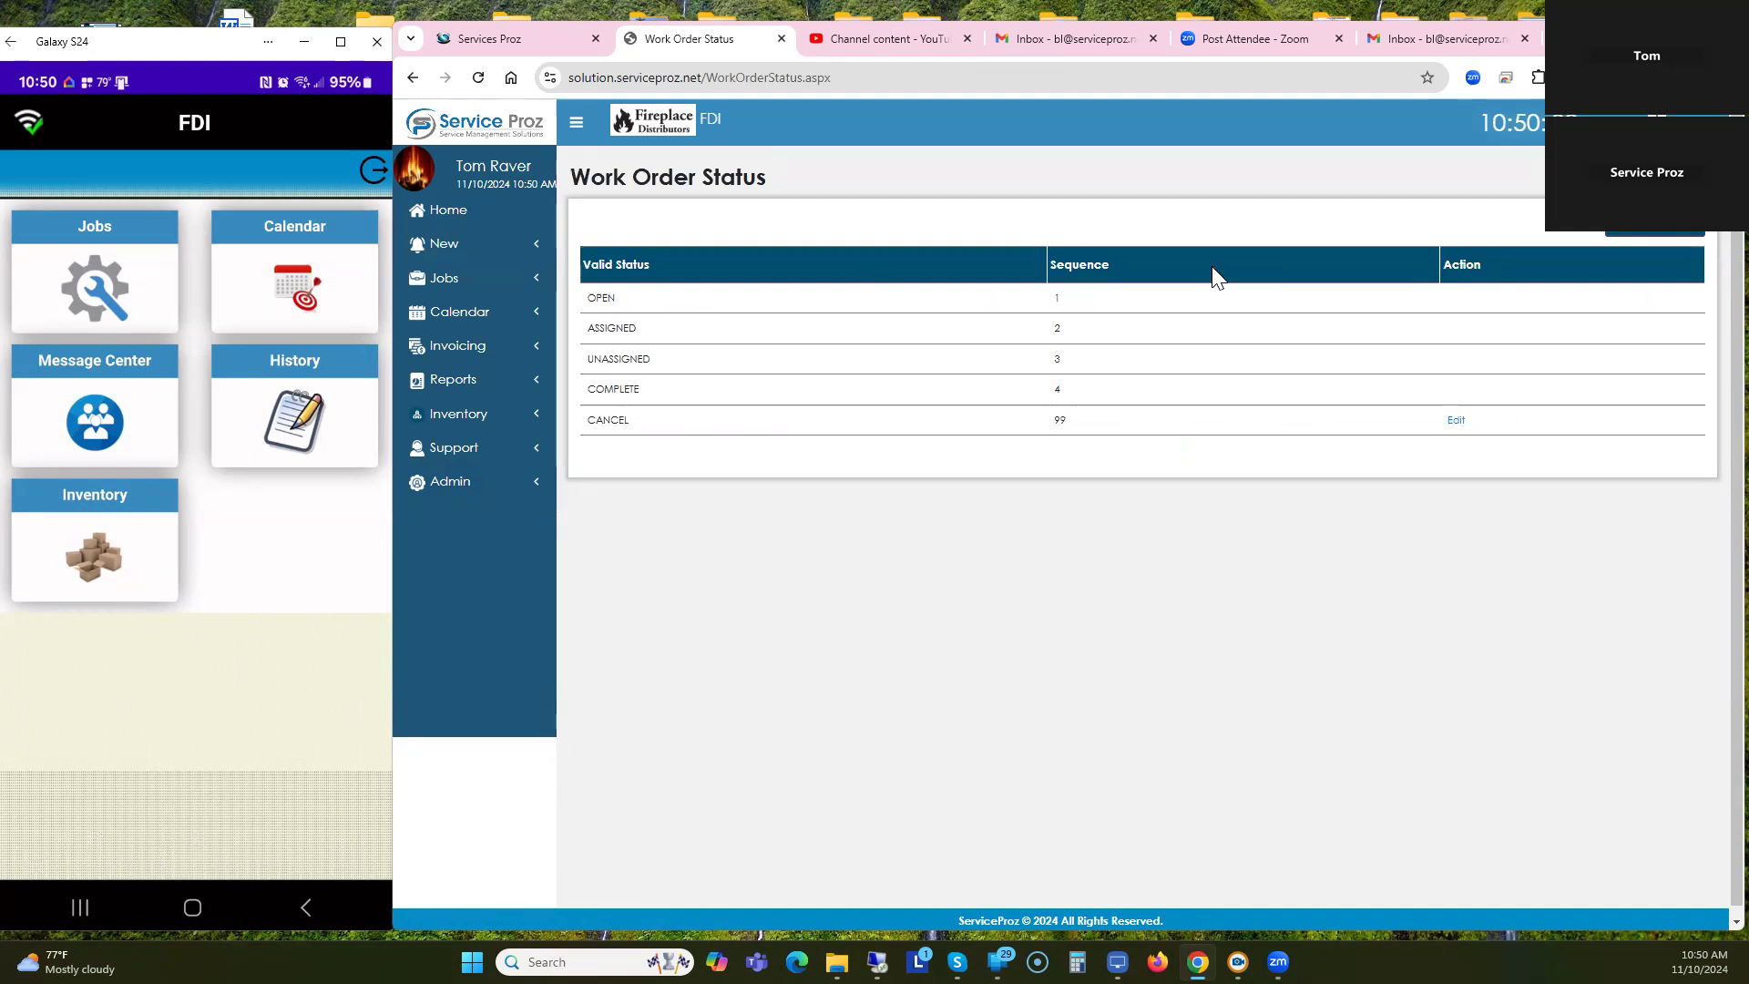
left_click(413, 77)
left_click(442, 482)
mouse_move(478, 635)
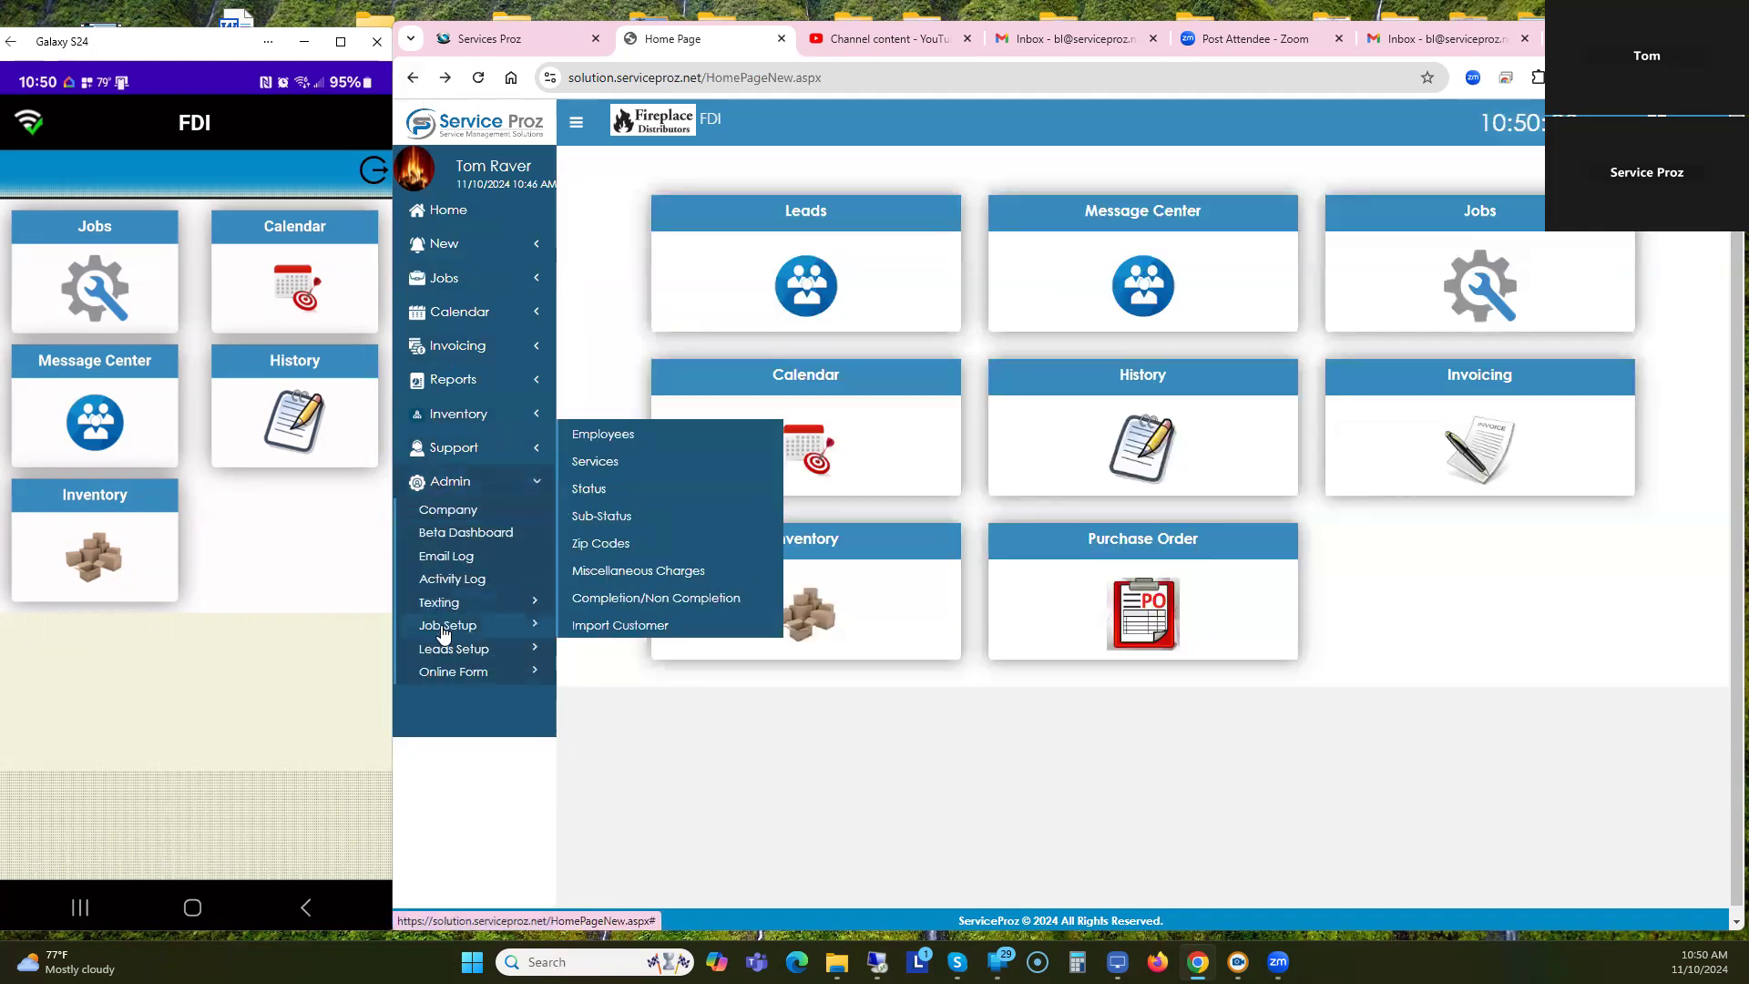
left_click(611, 462)
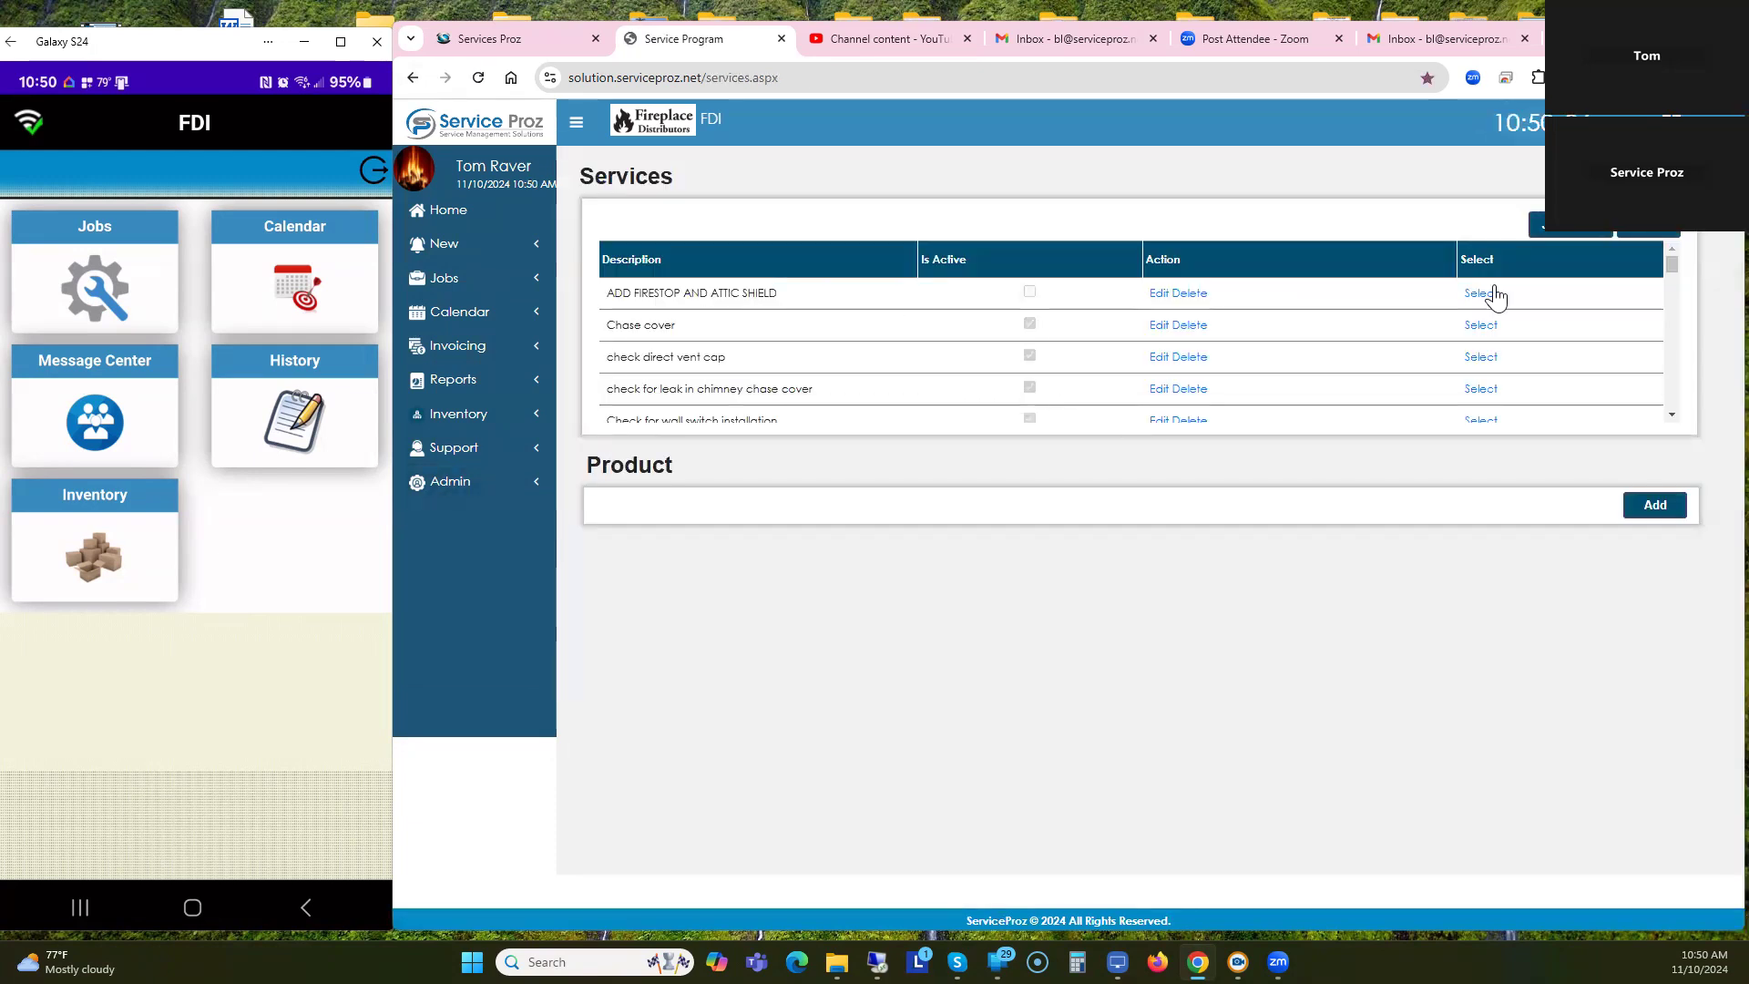
left_click(1578, 232)
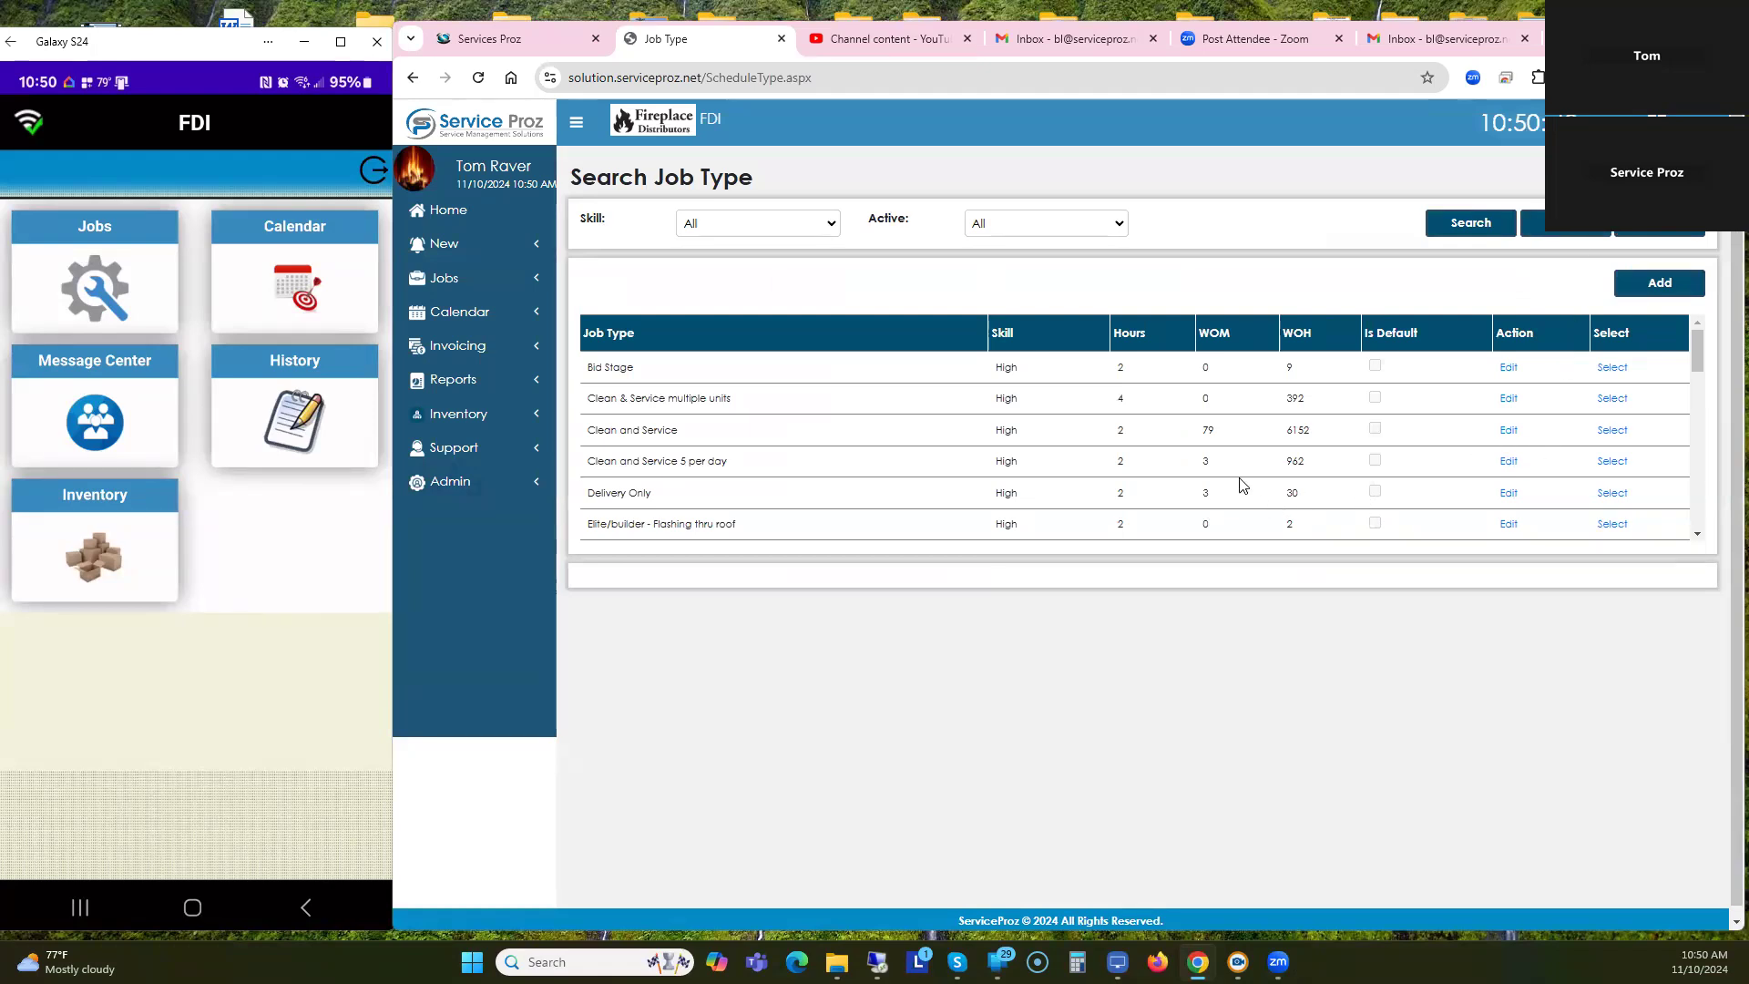
left_click(448, 216)
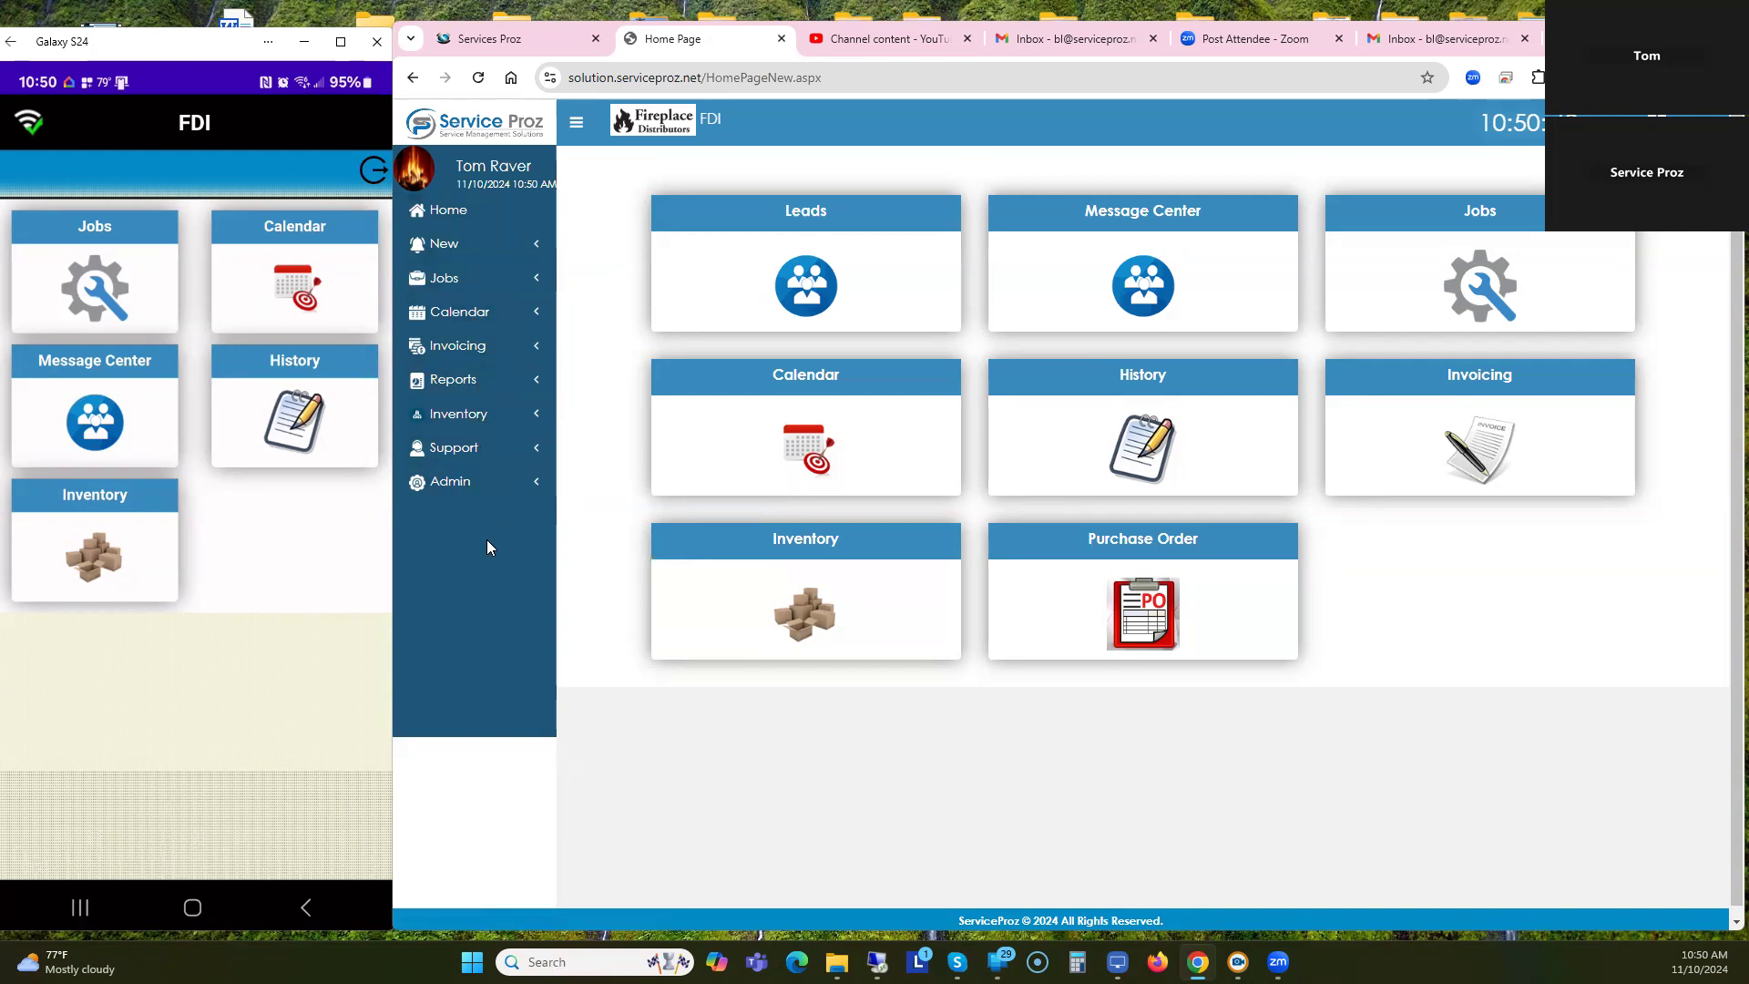
left_click(466, 489)
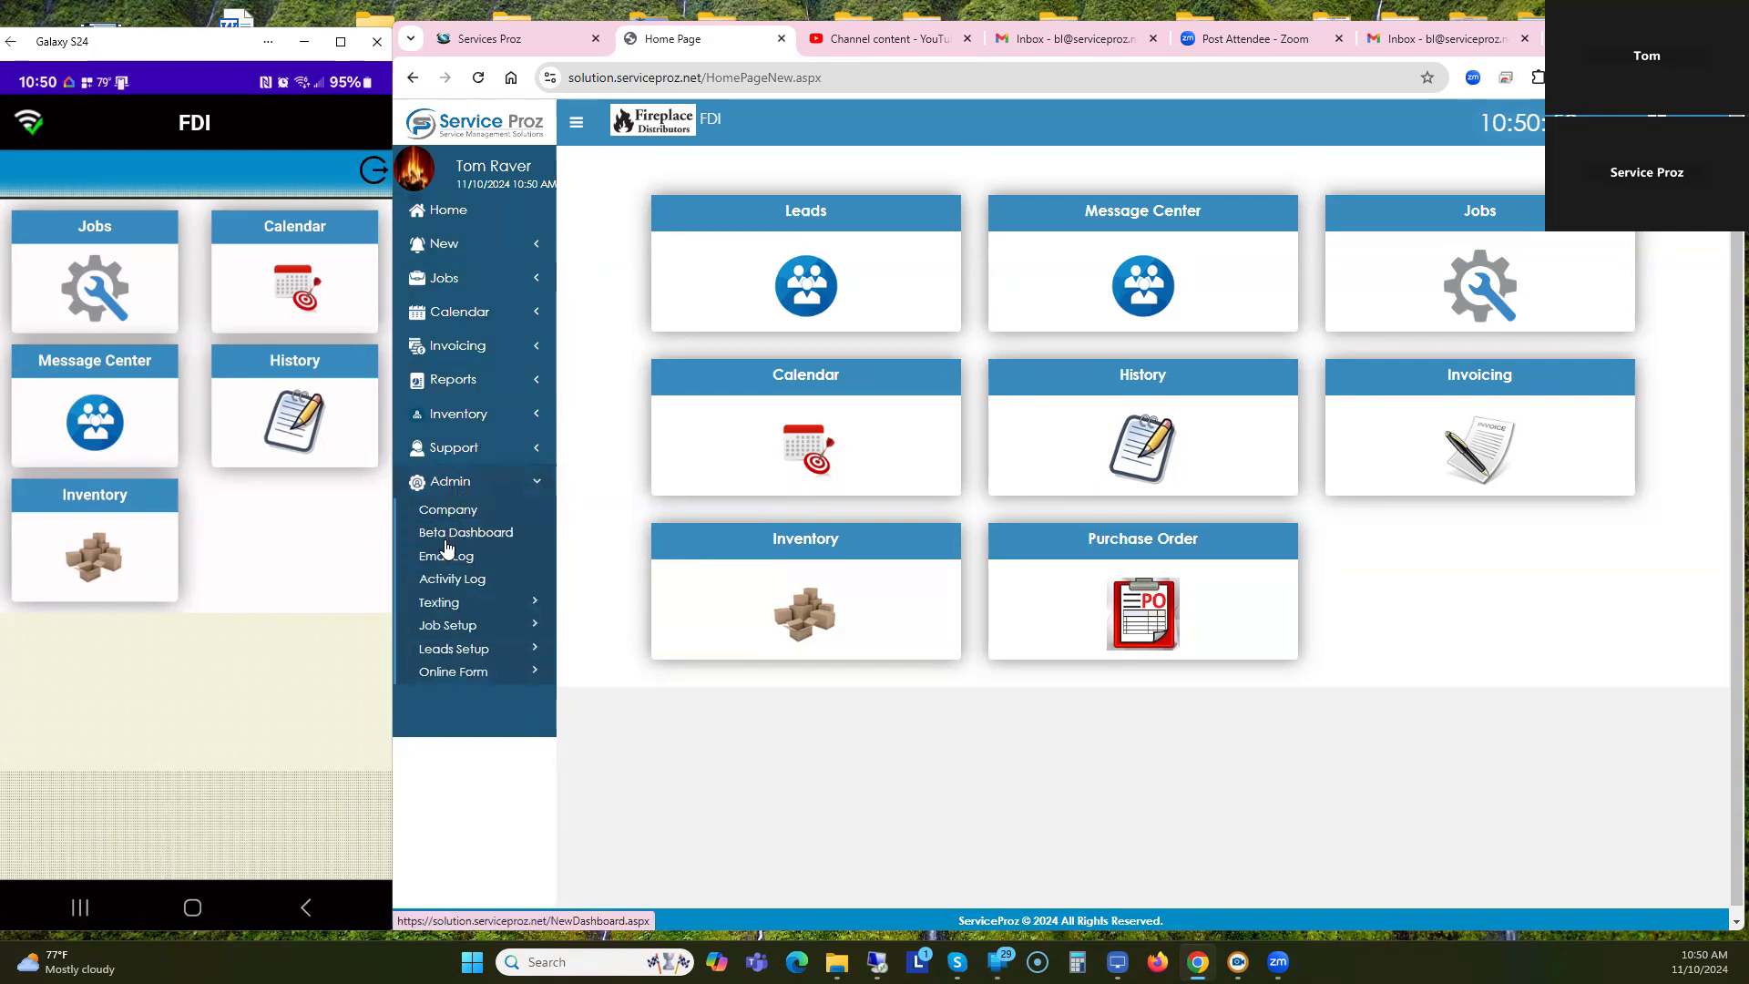
left_click(449, 512)
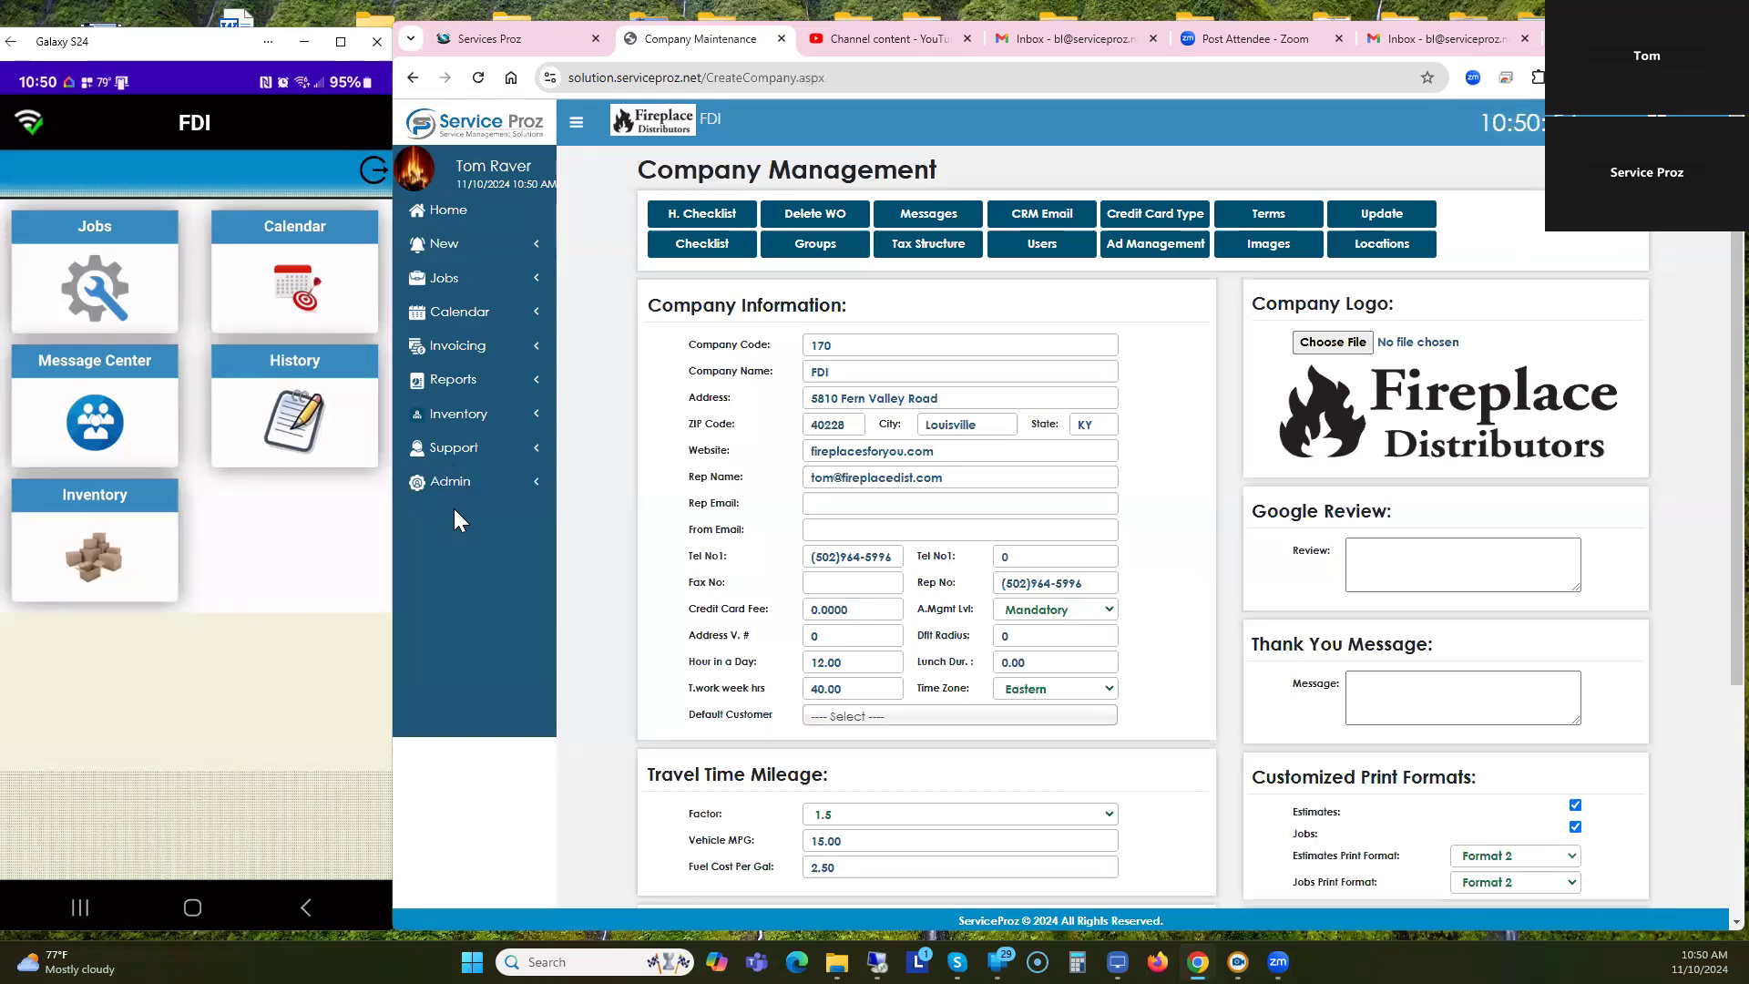
left_click(1043, 255)
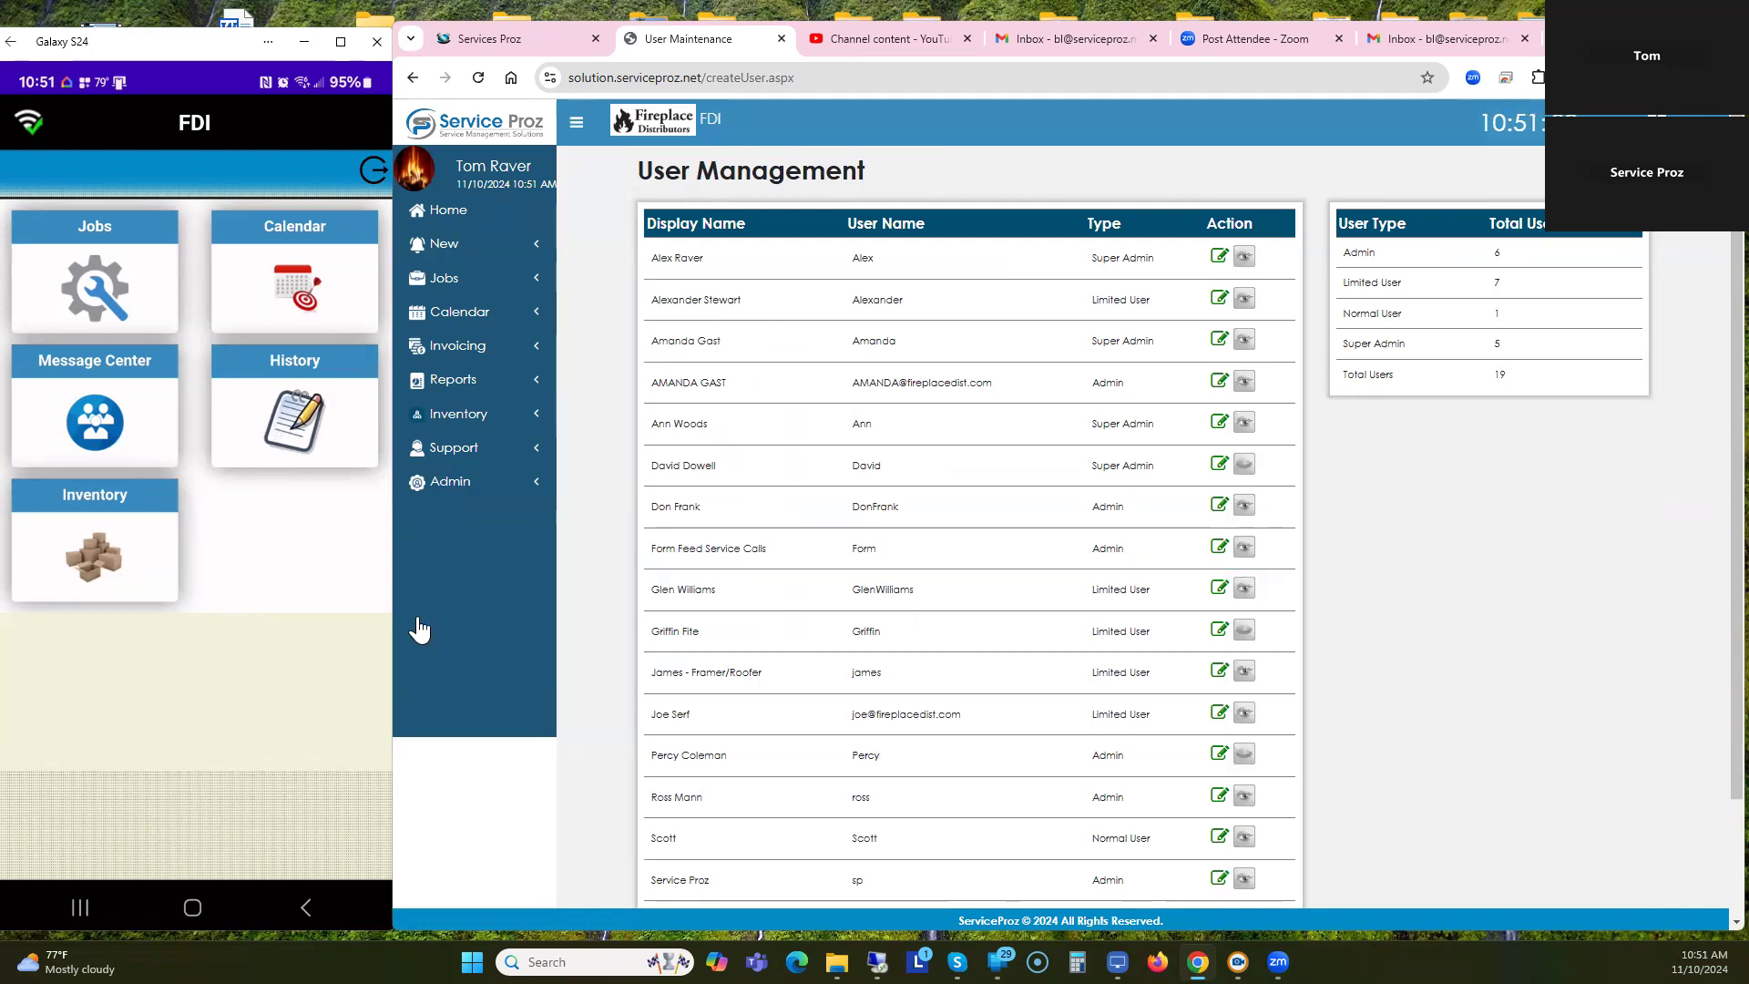
scroll(965, 711, "down", 3)
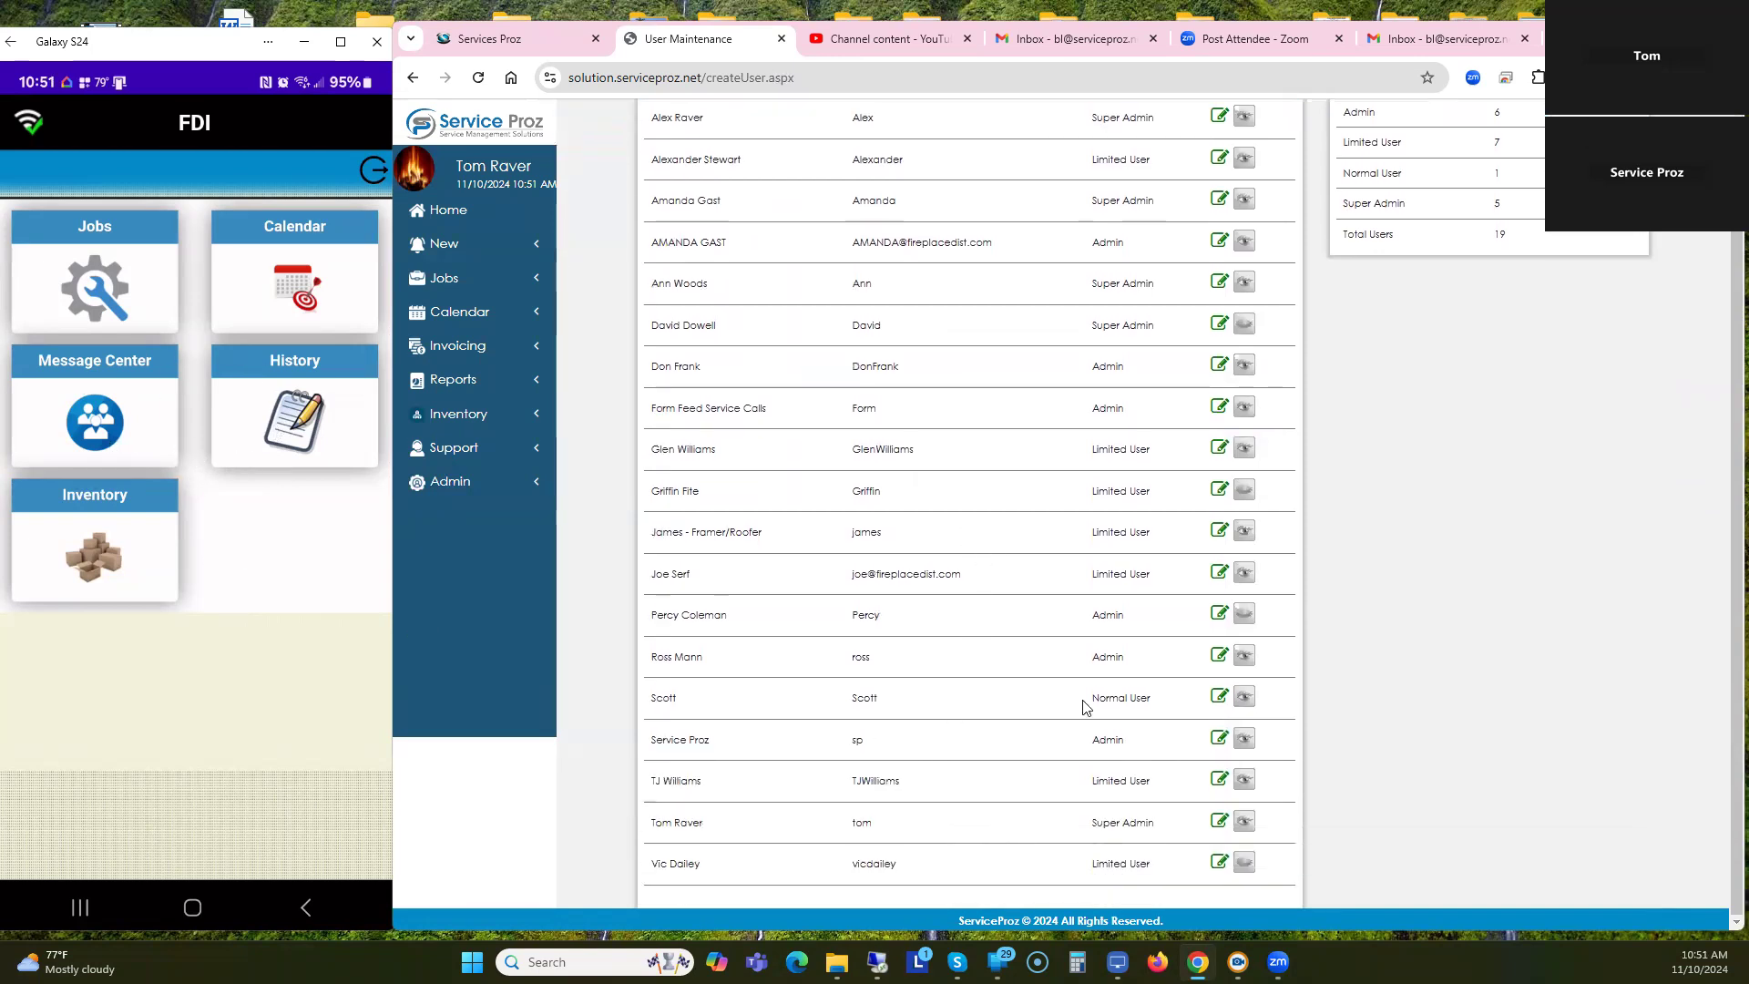
left_click(1218, 699)
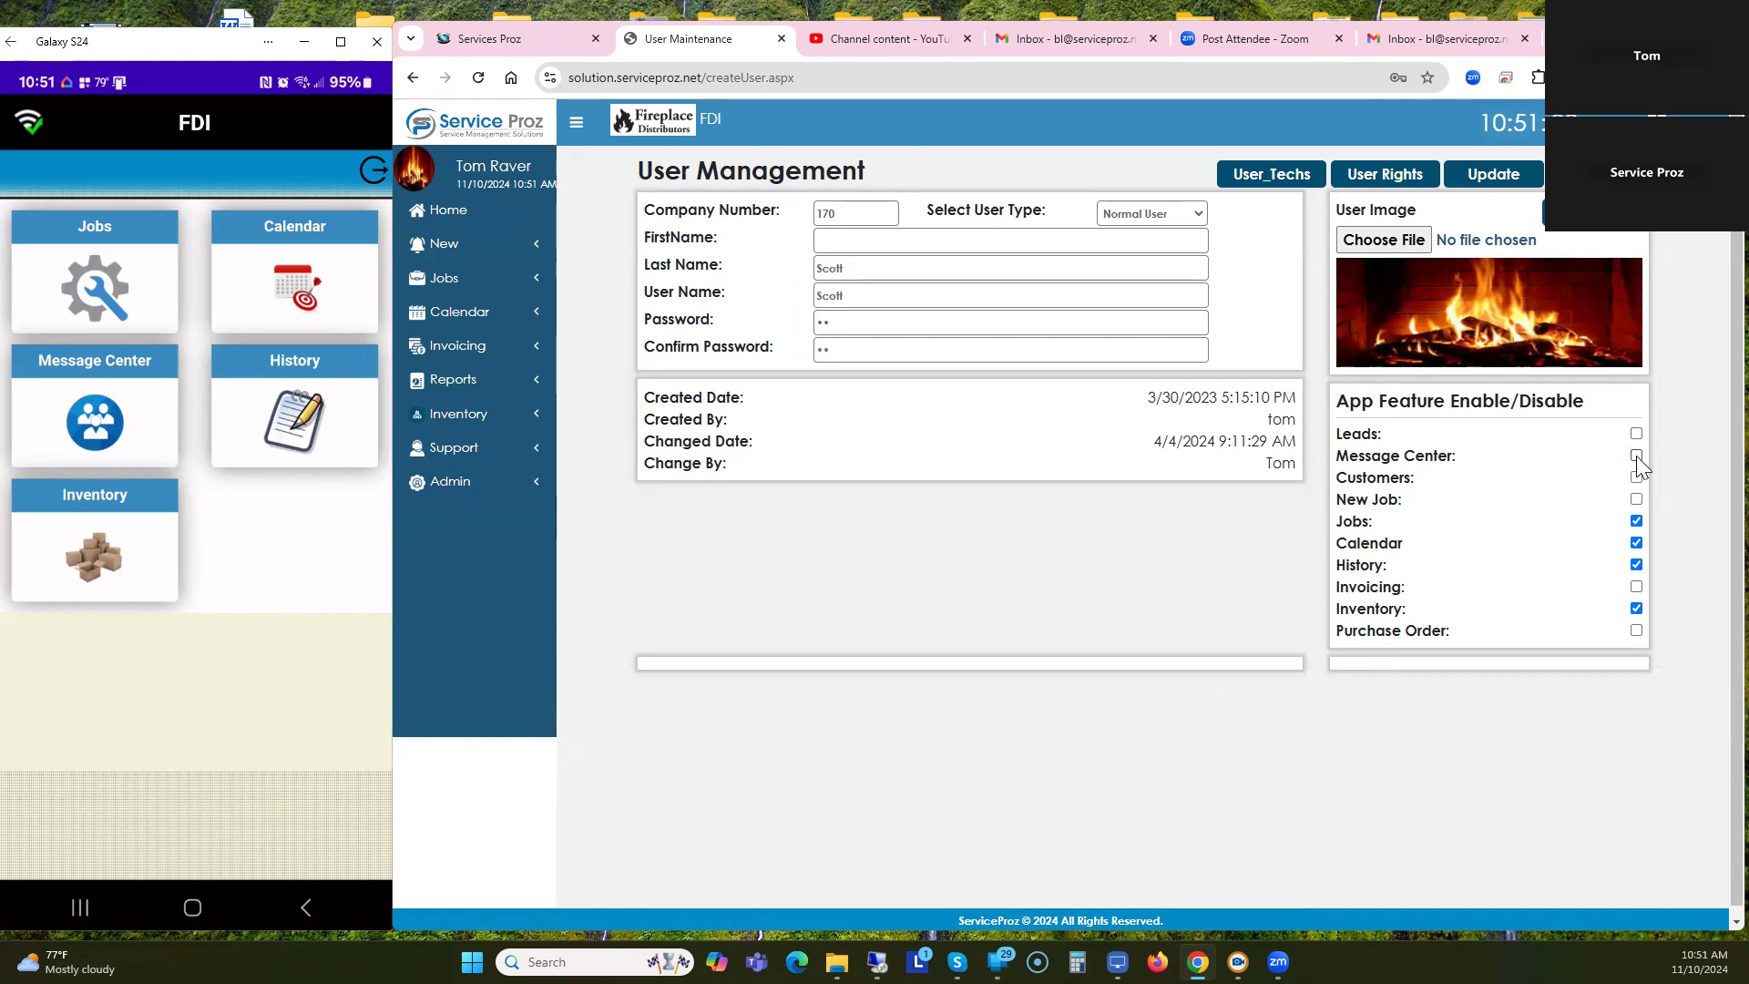
Uncheck History for the Normal User, save with Update, and dismiss Chrome's password bubble.
left_click(1636, 566)
left_click(1493, 180)
left_click(1419, 122)
left_click(367, 171)
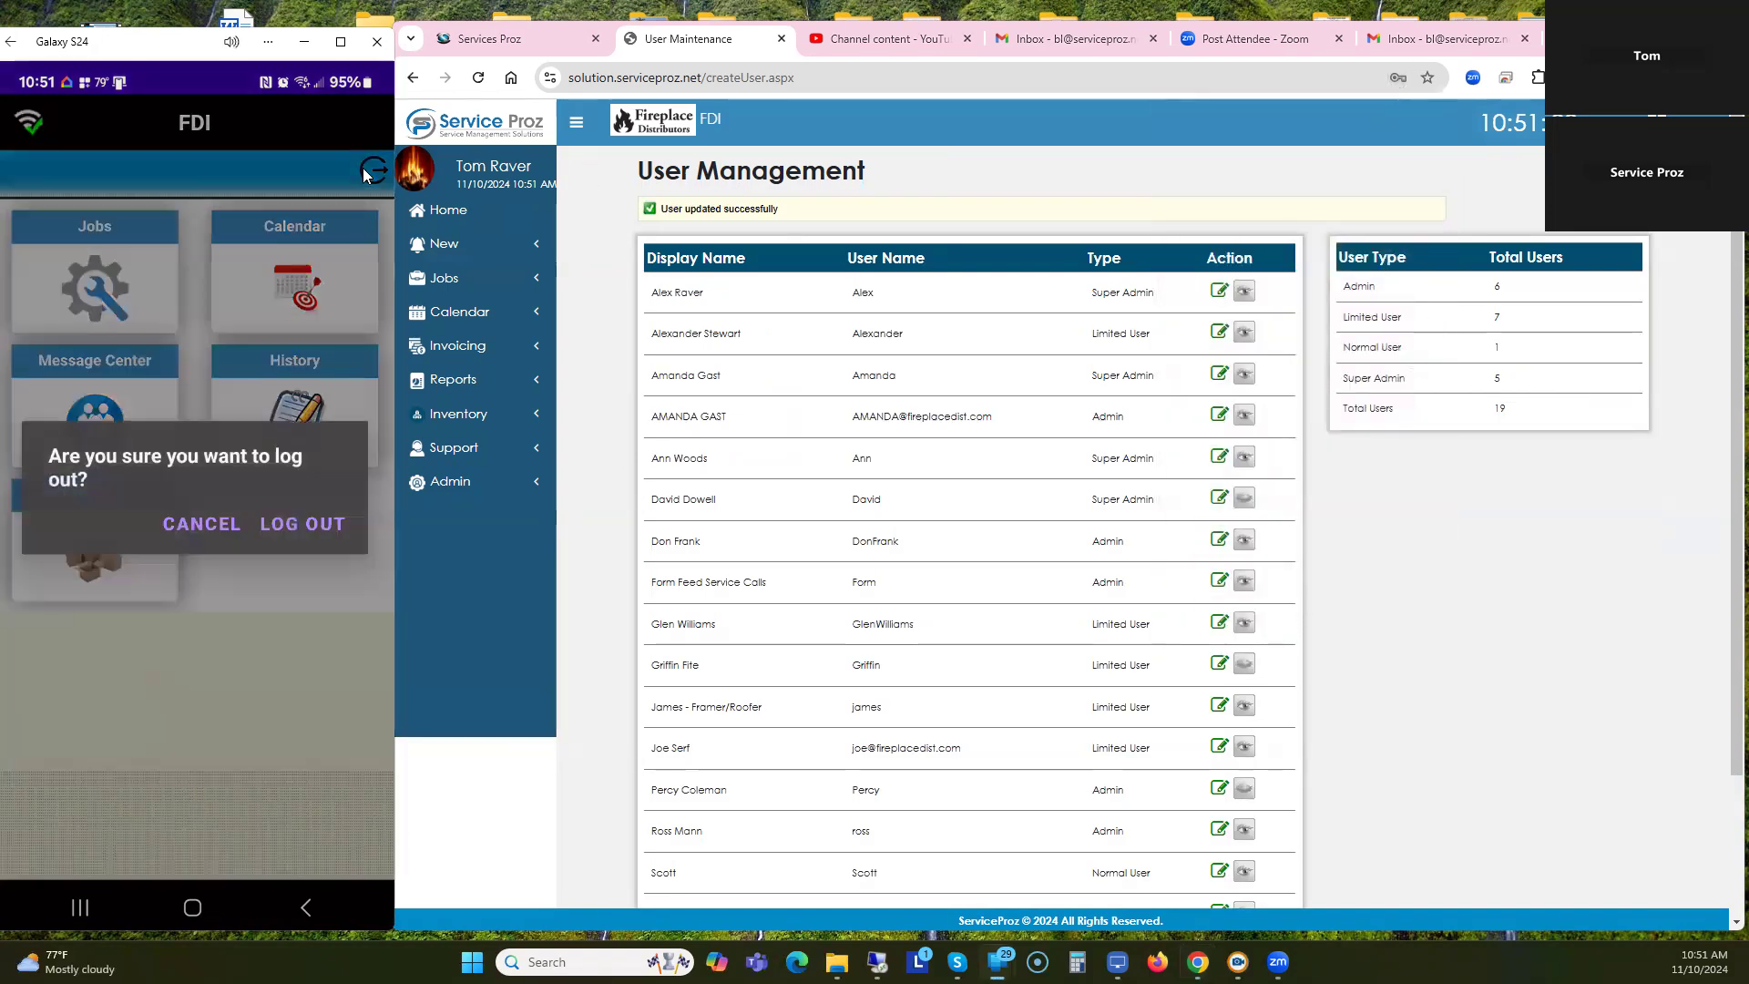
Log out of the phone app and sign back in with the company number and Normal User's credentials.
left_click(285, 517)
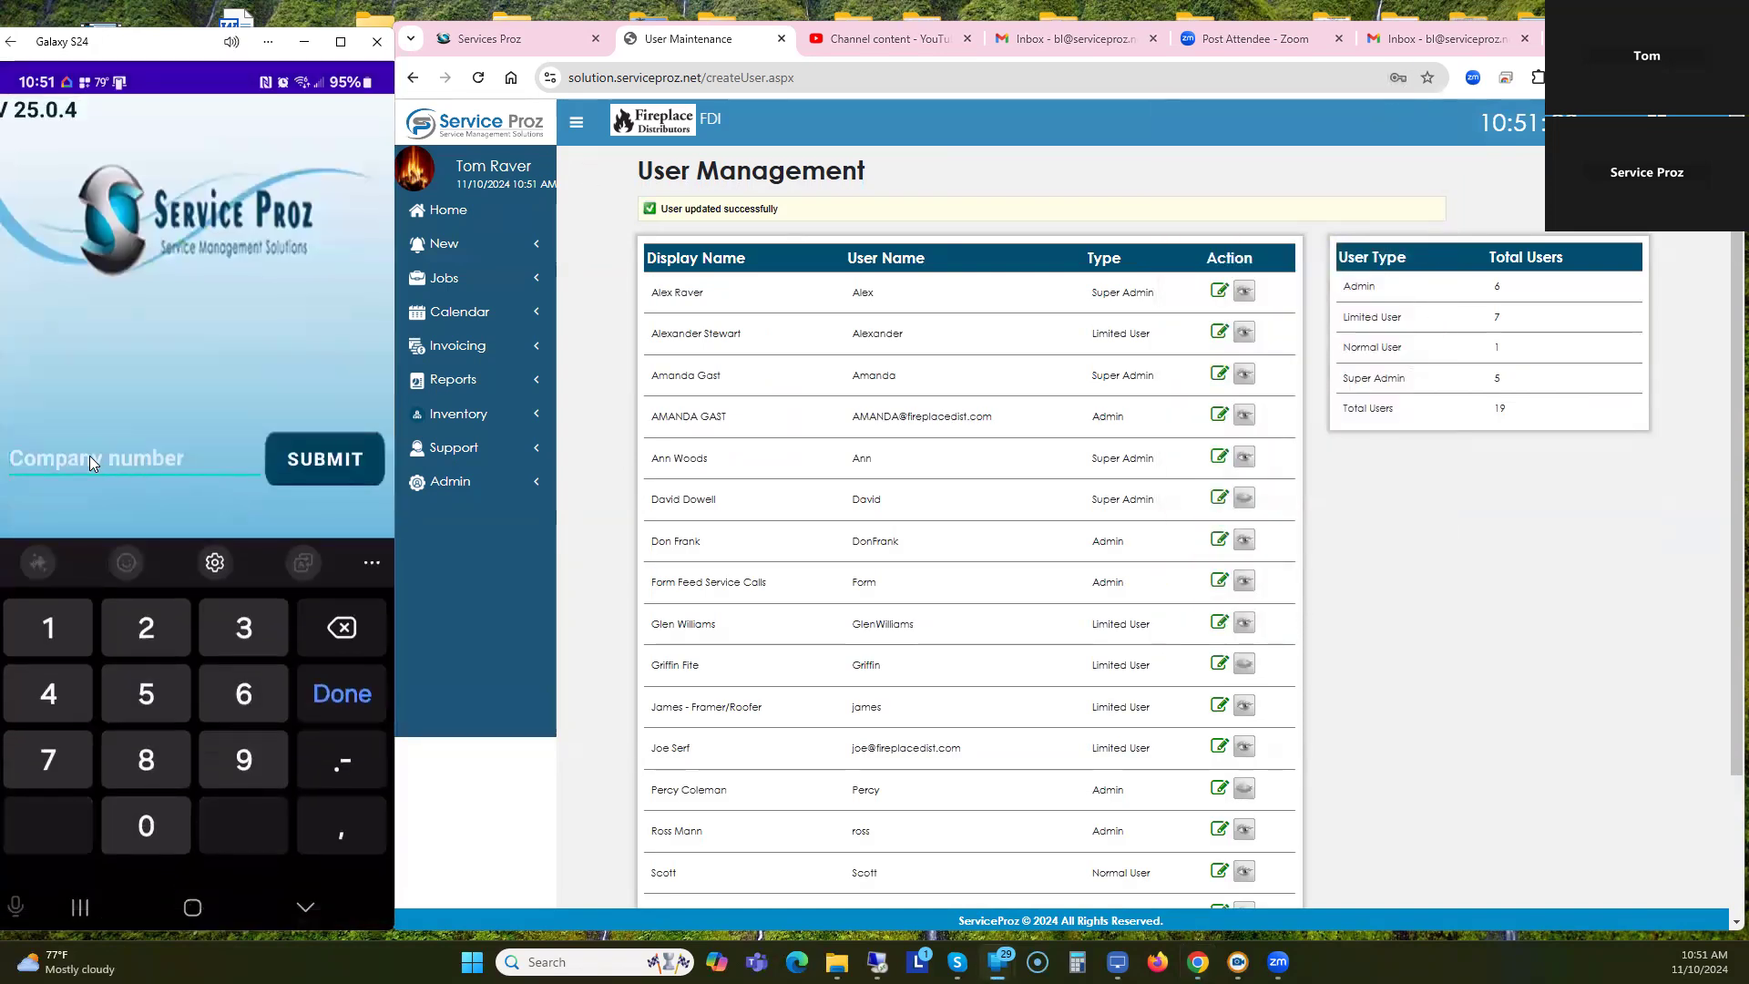
type("170")
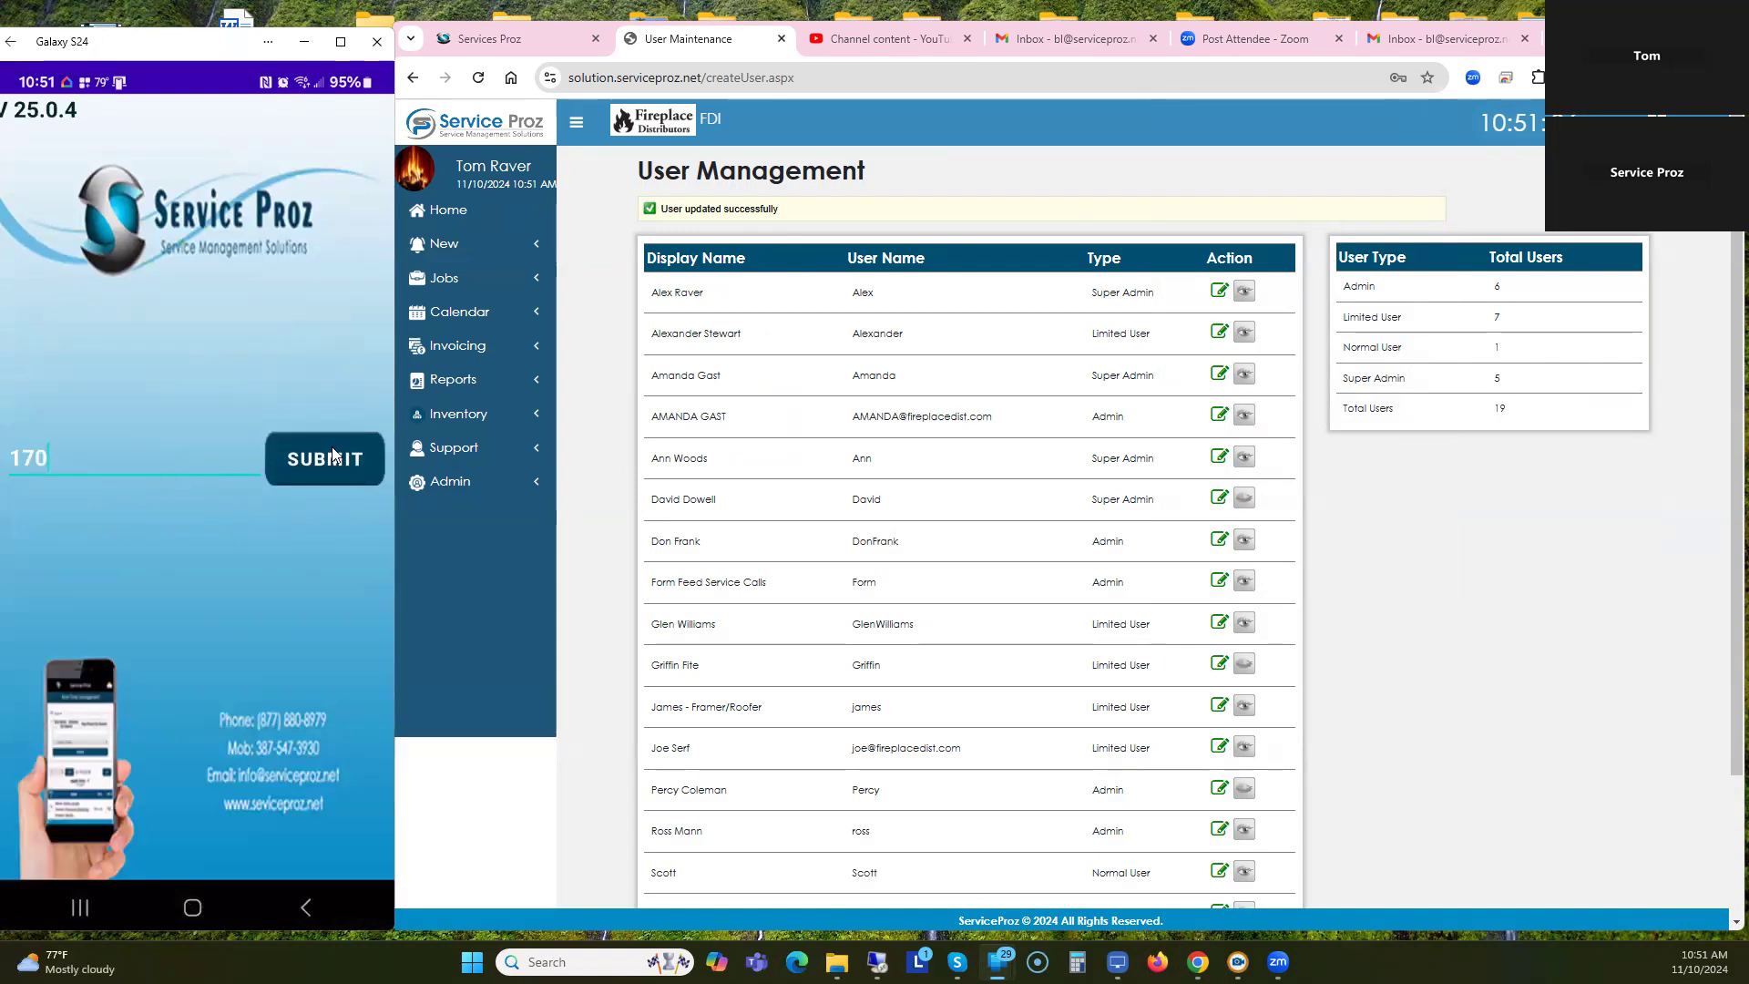
left_click(332, 456)
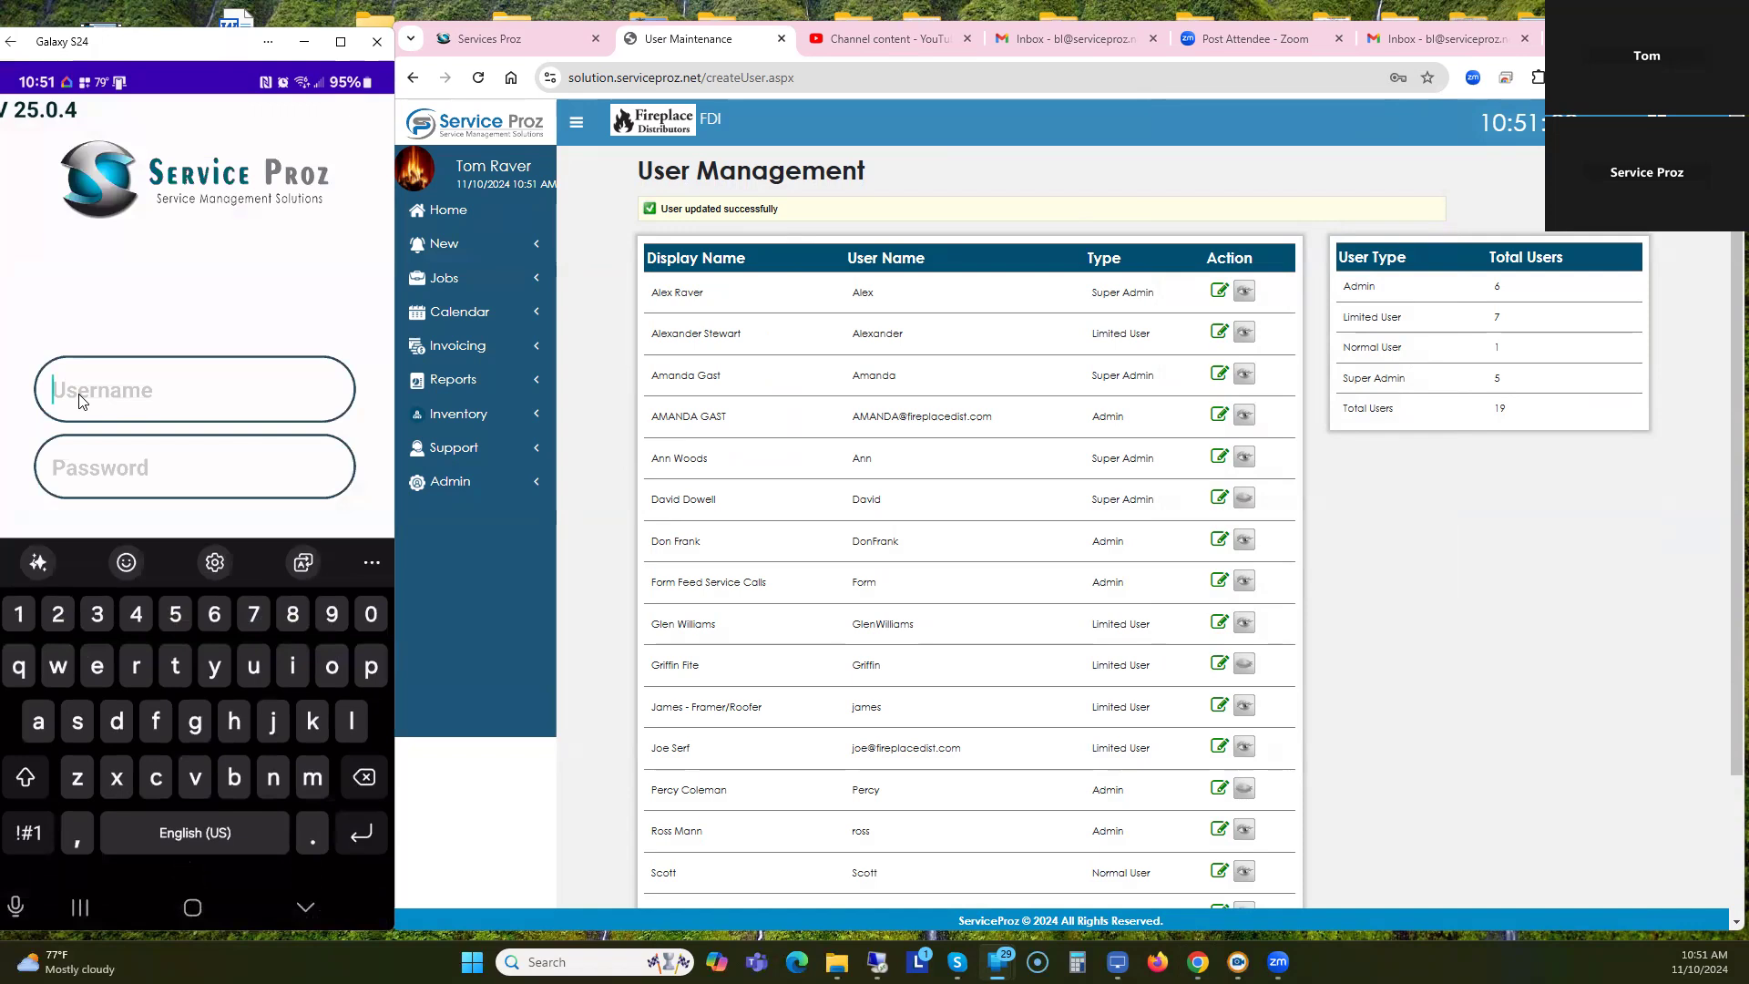
type("sc")
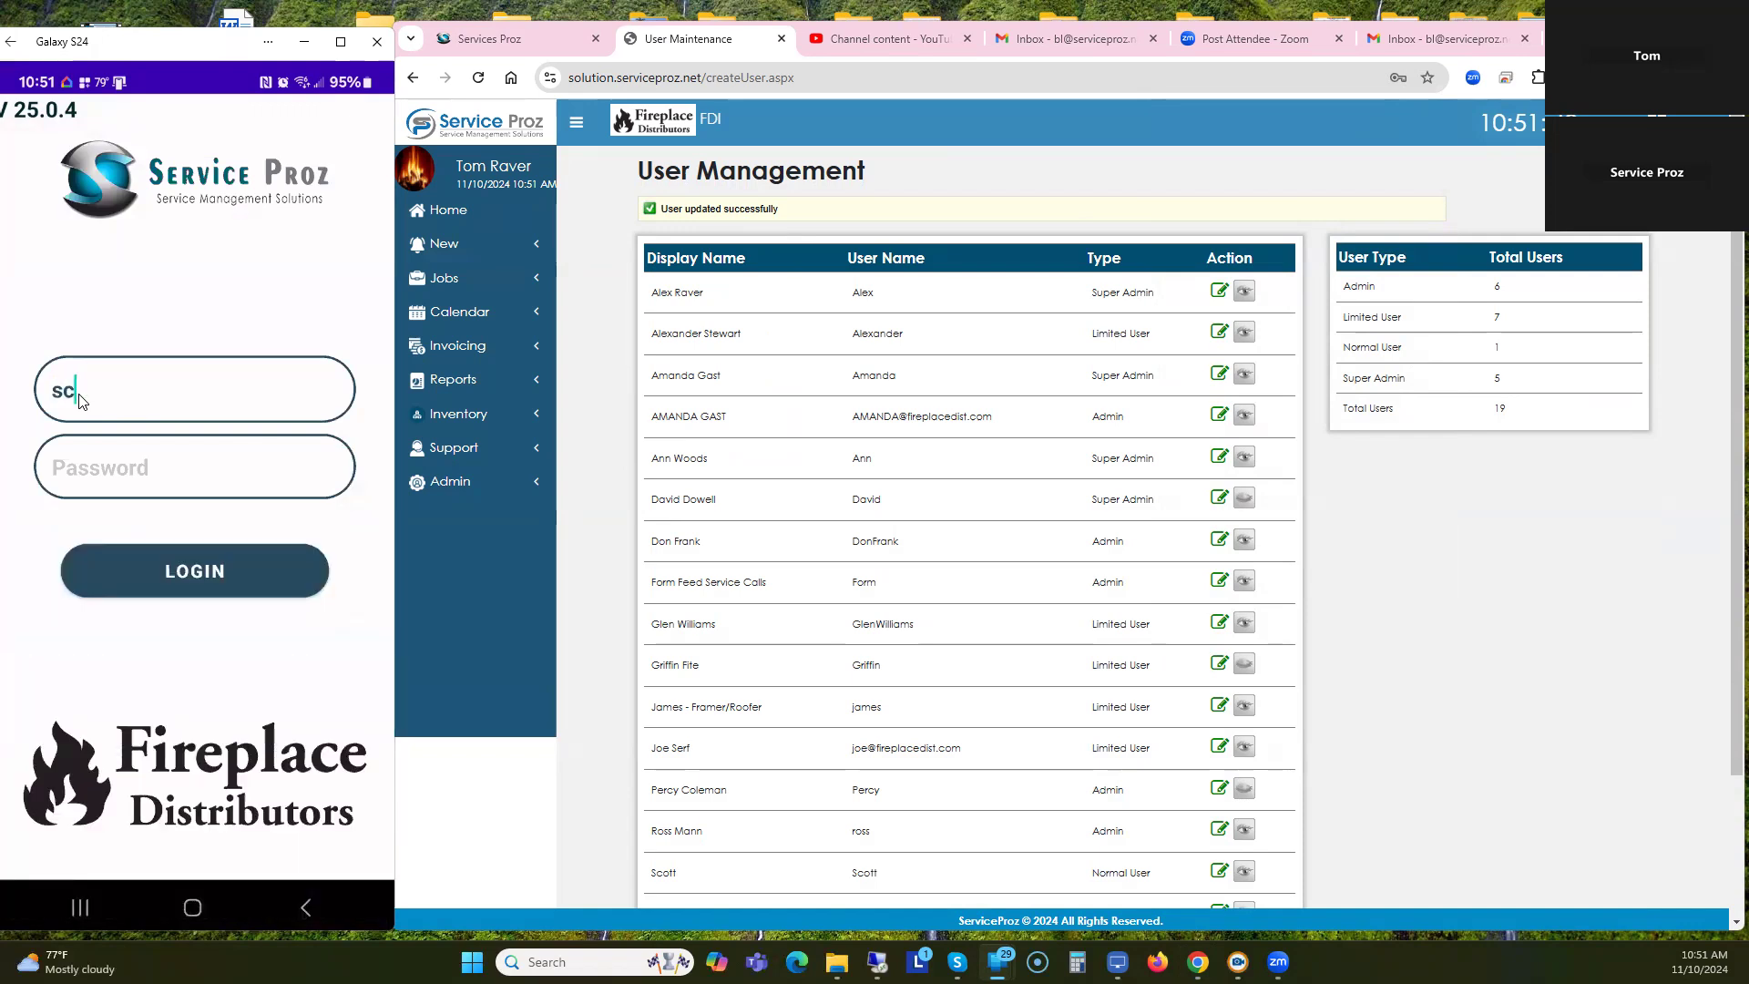
type("ott")
left_click(94, 474)
left_click(162, 566)
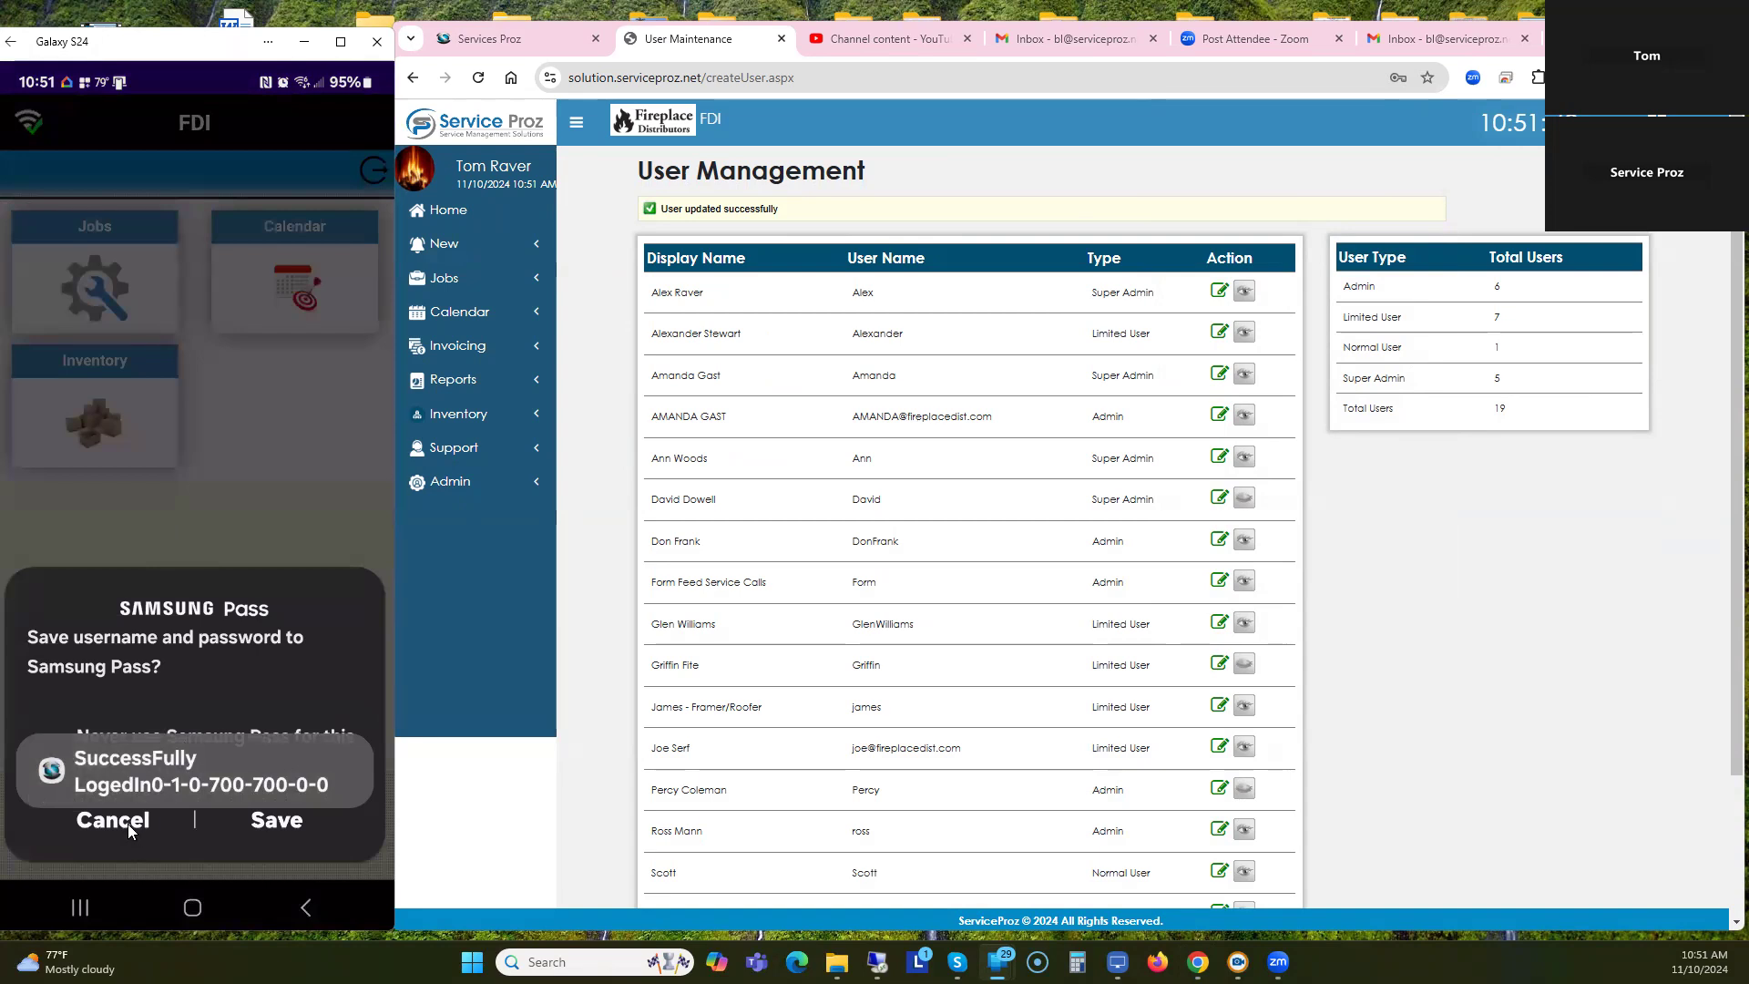
left_click(128, 823)
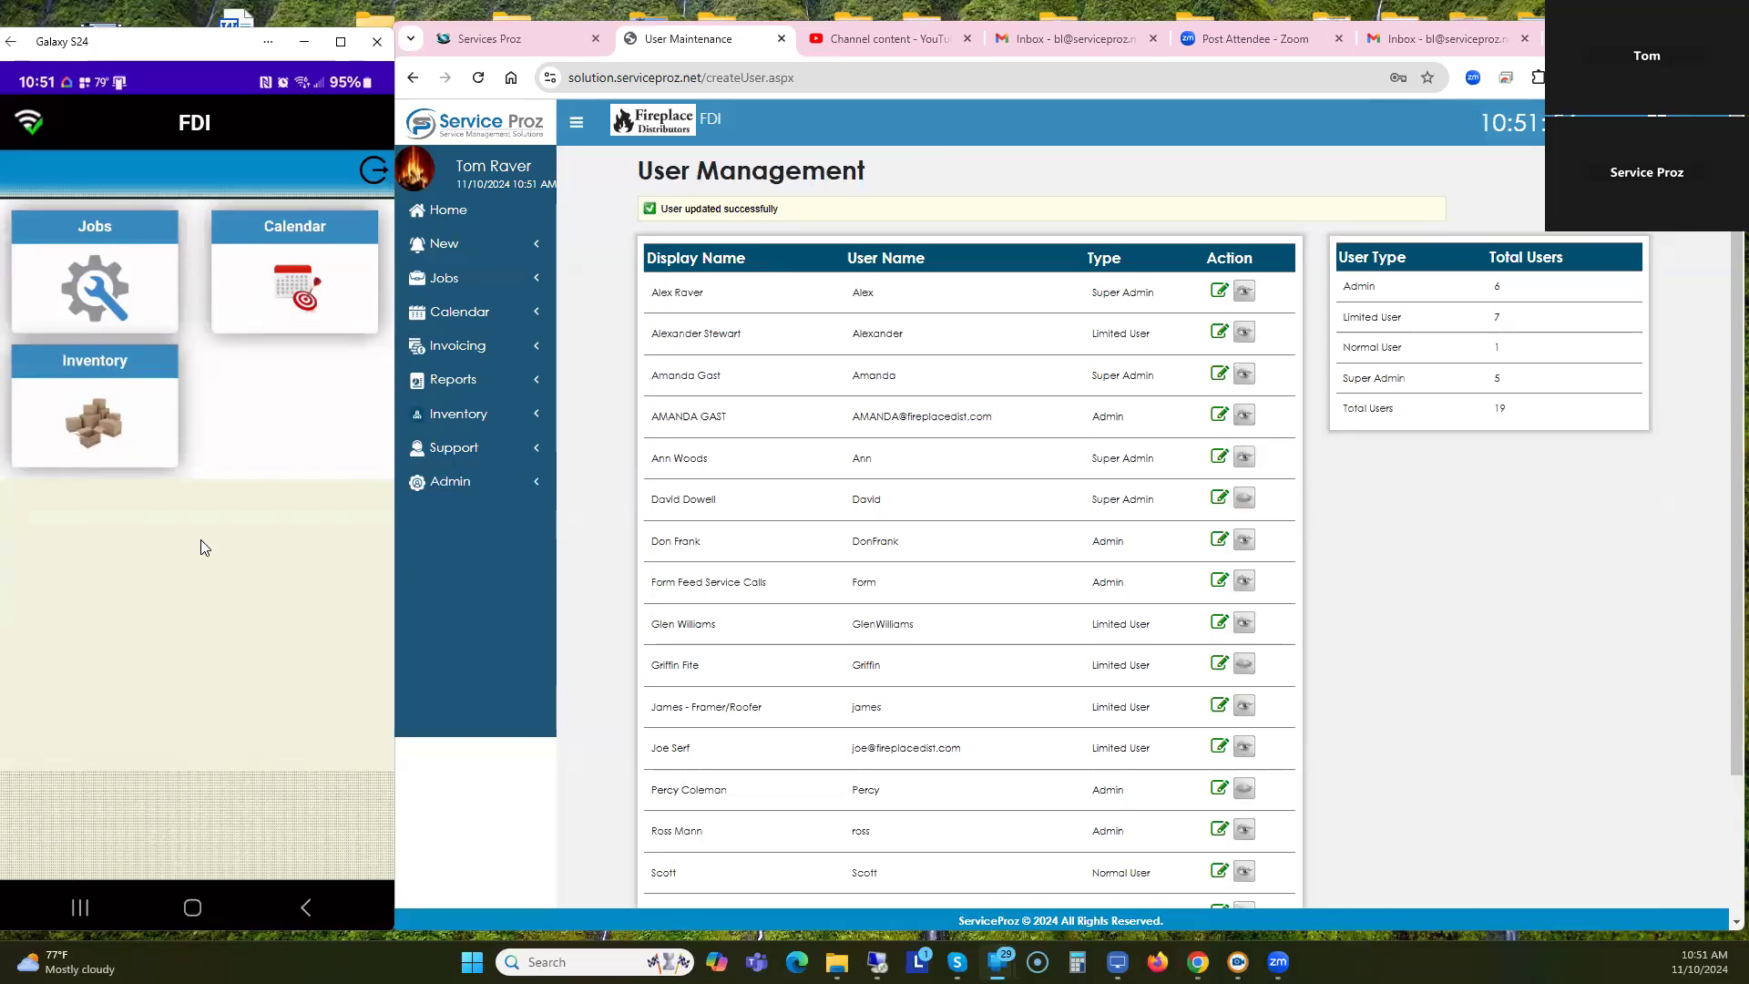
left_click(89, 227)
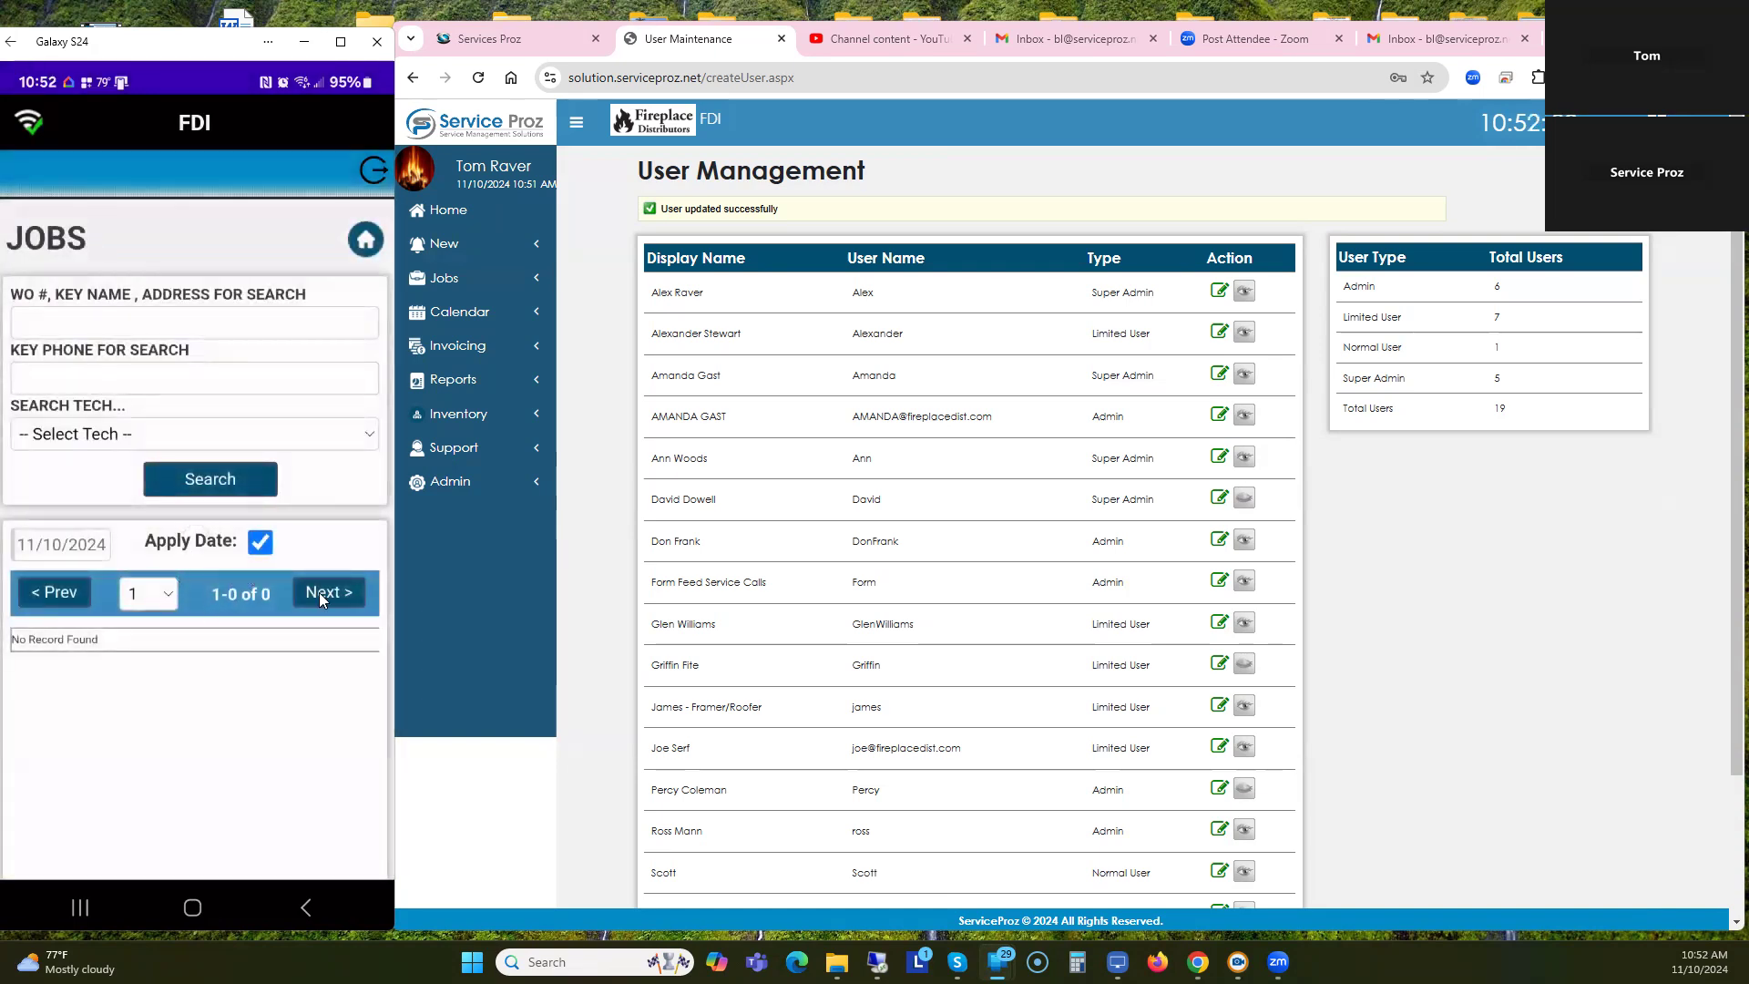
left_click(328, 594)
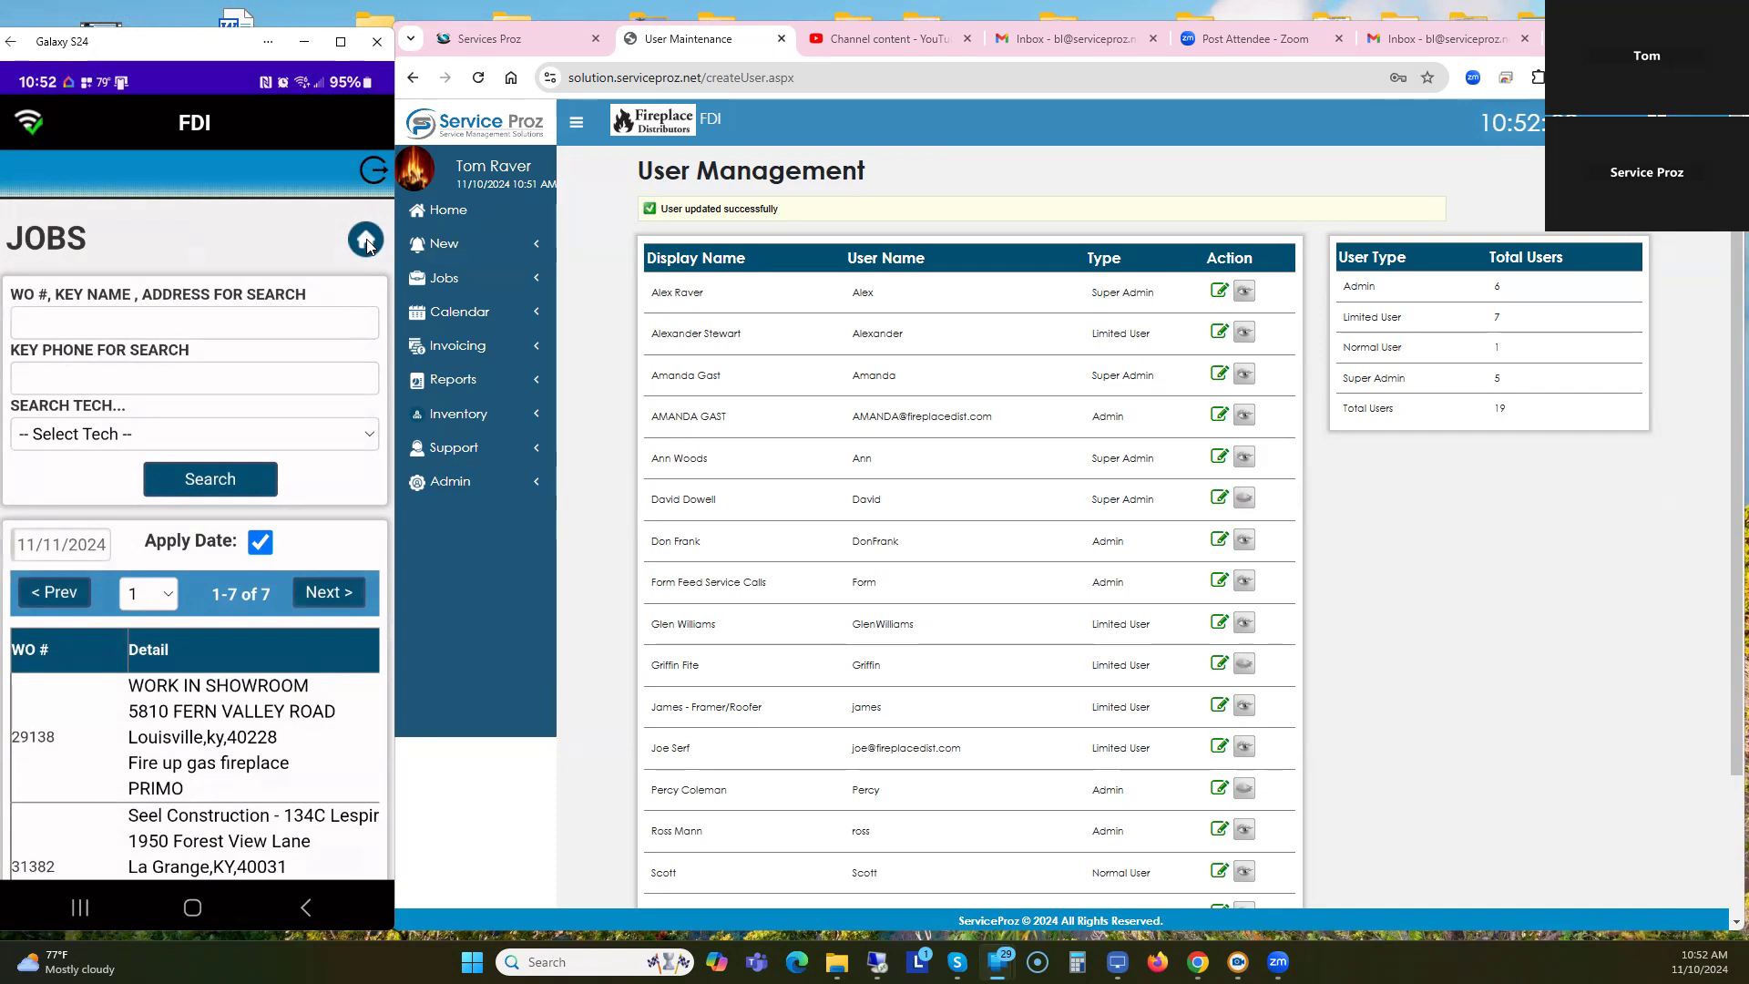
left_click(326, 594)
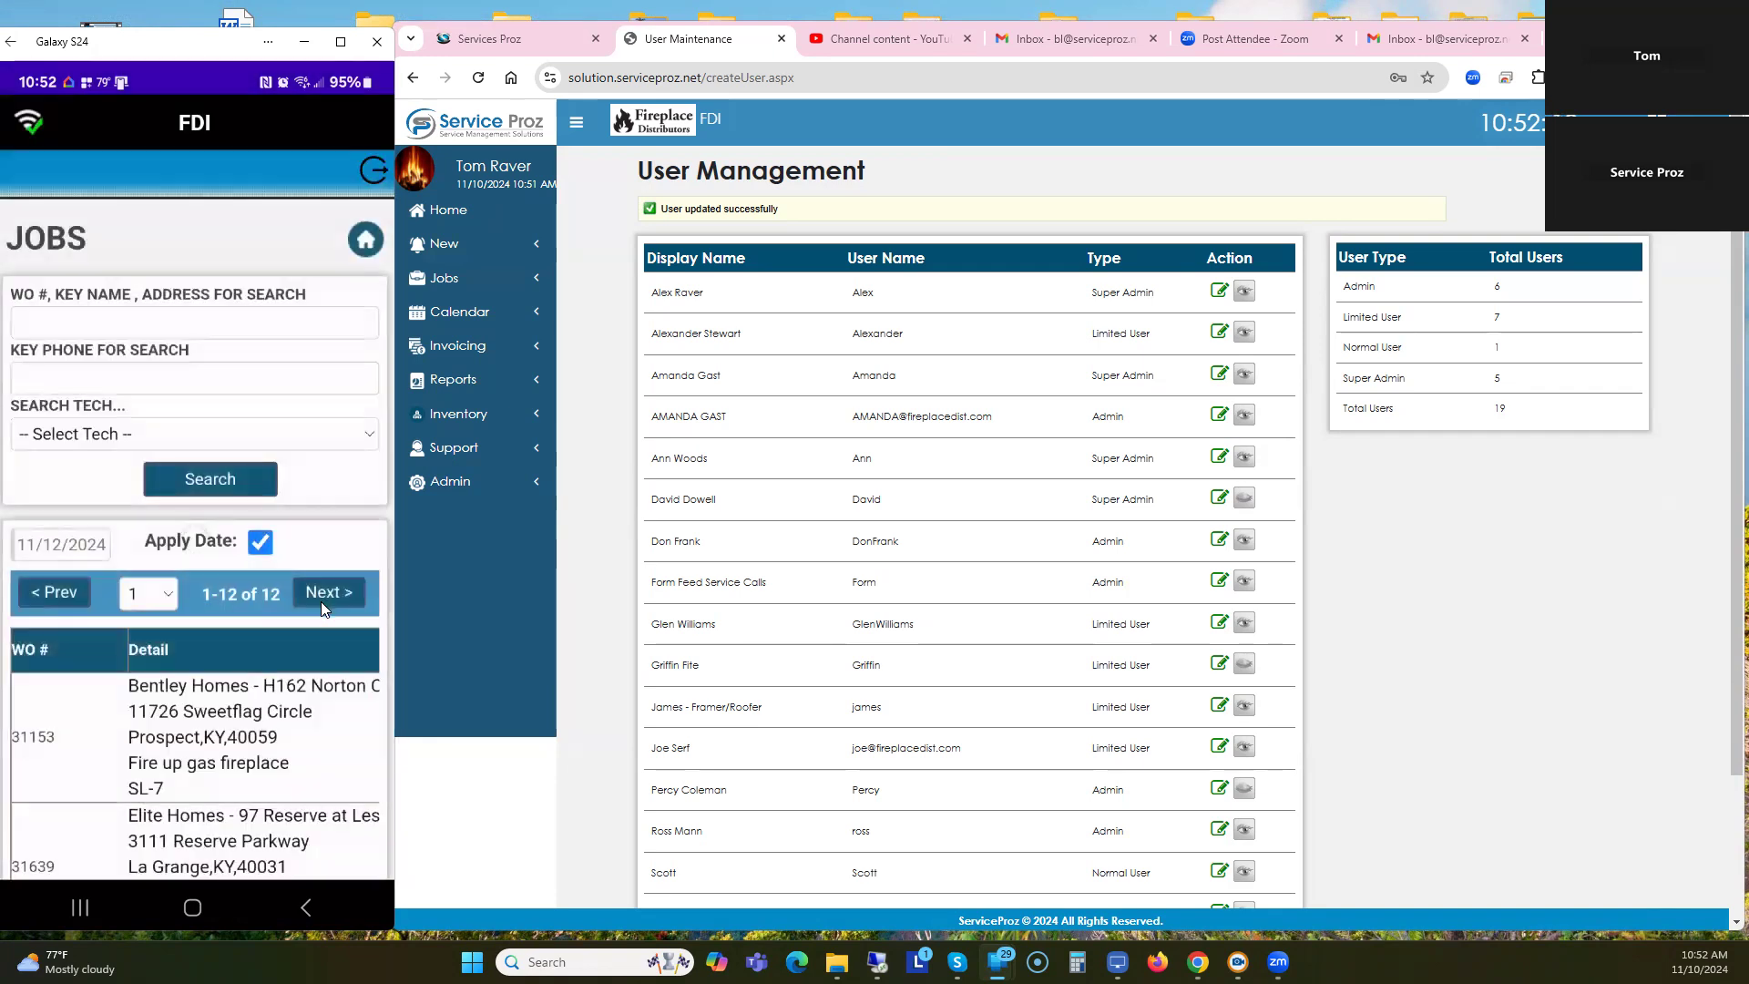
left_click(364, 241)
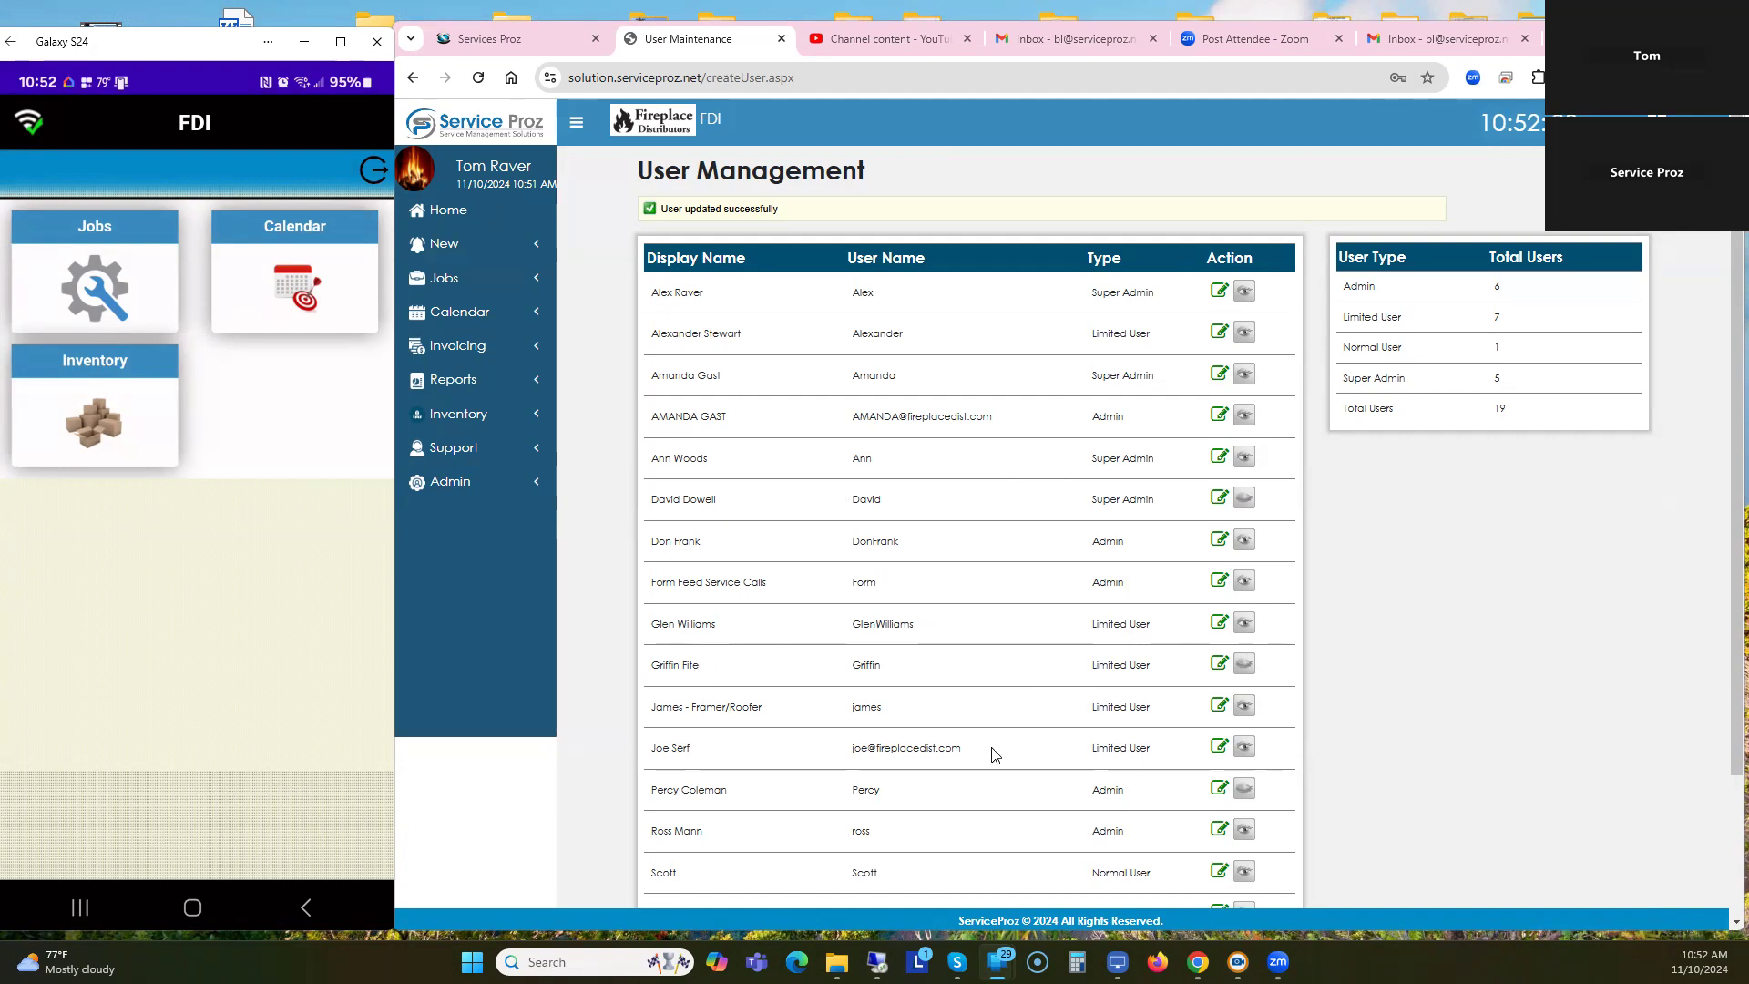
left_click(1220, 747)
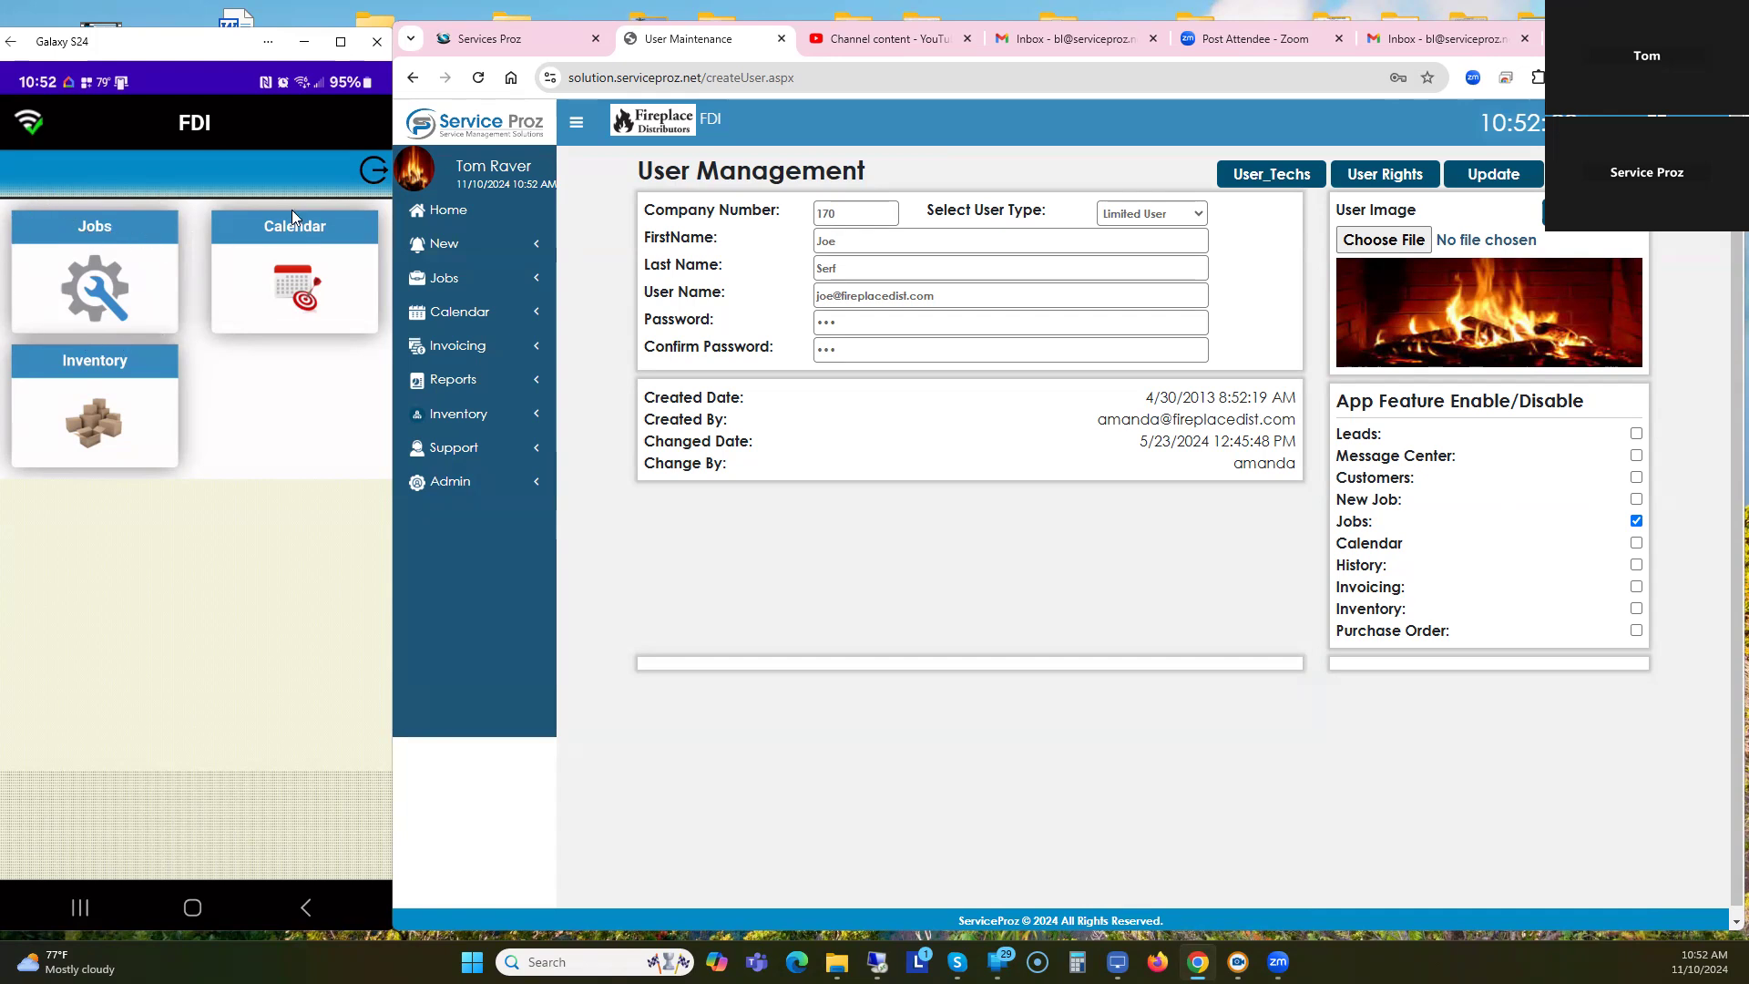
Log out of the phone app and sign in to the FDI account, fixing a username typo.
left_click(366, 175)
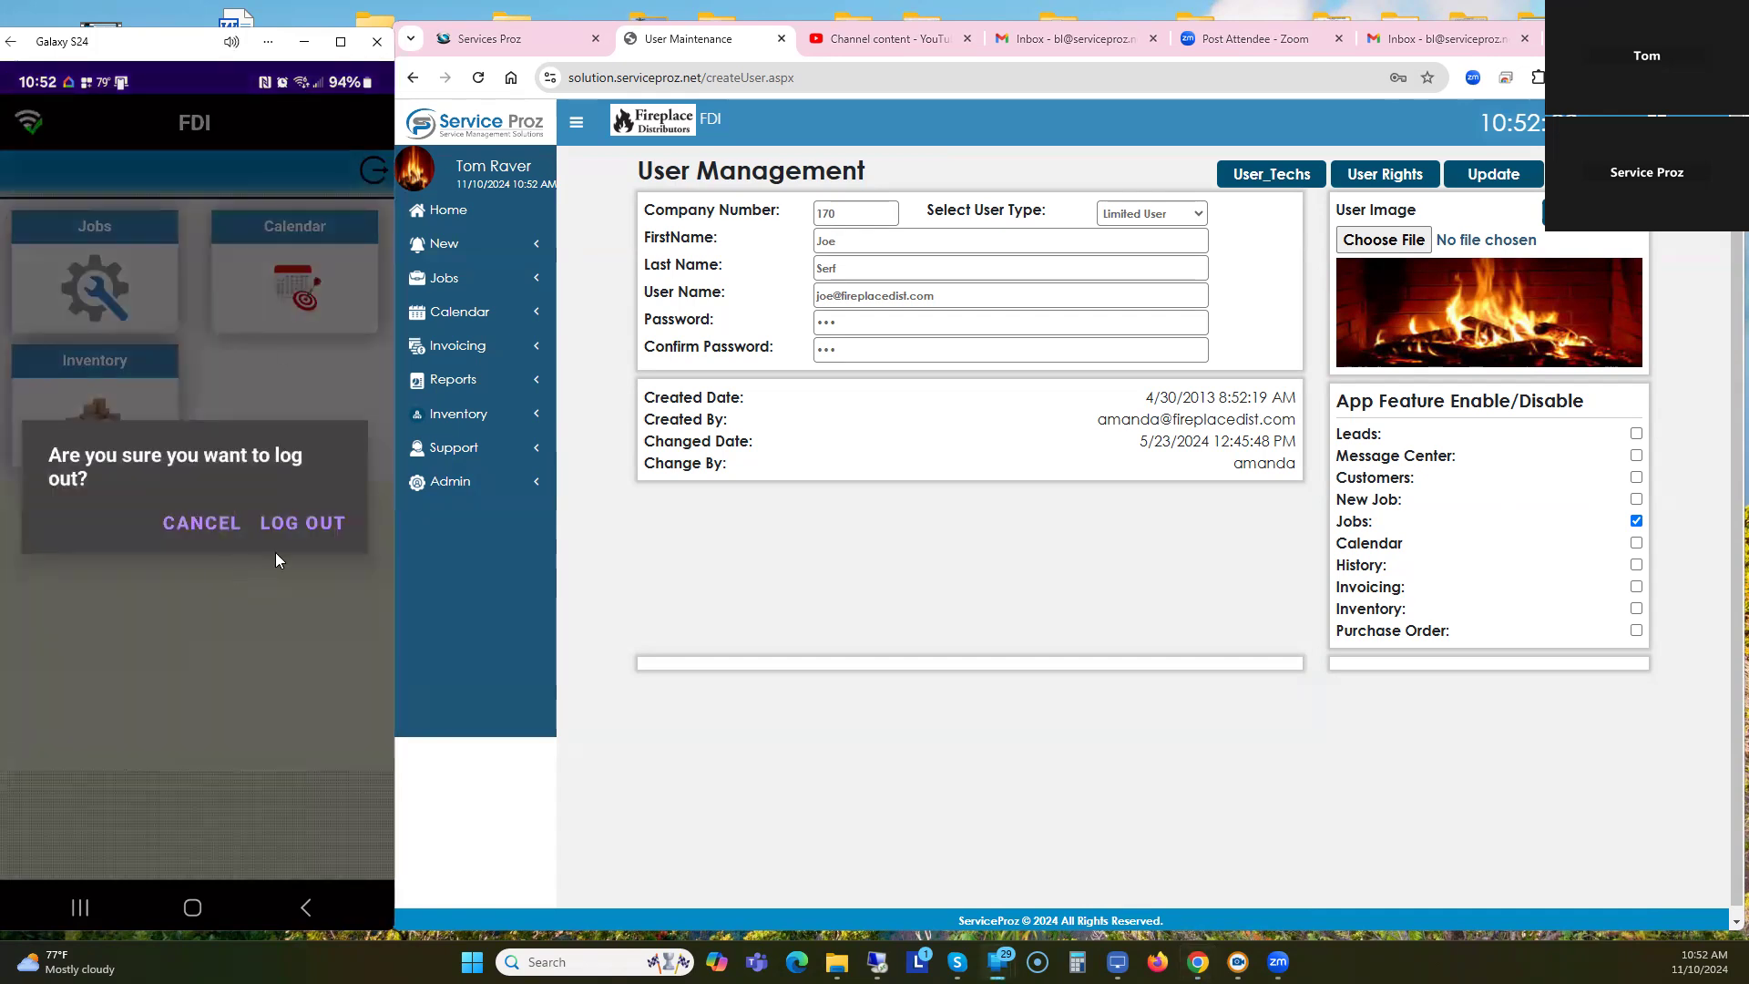
left_click(305, 521)
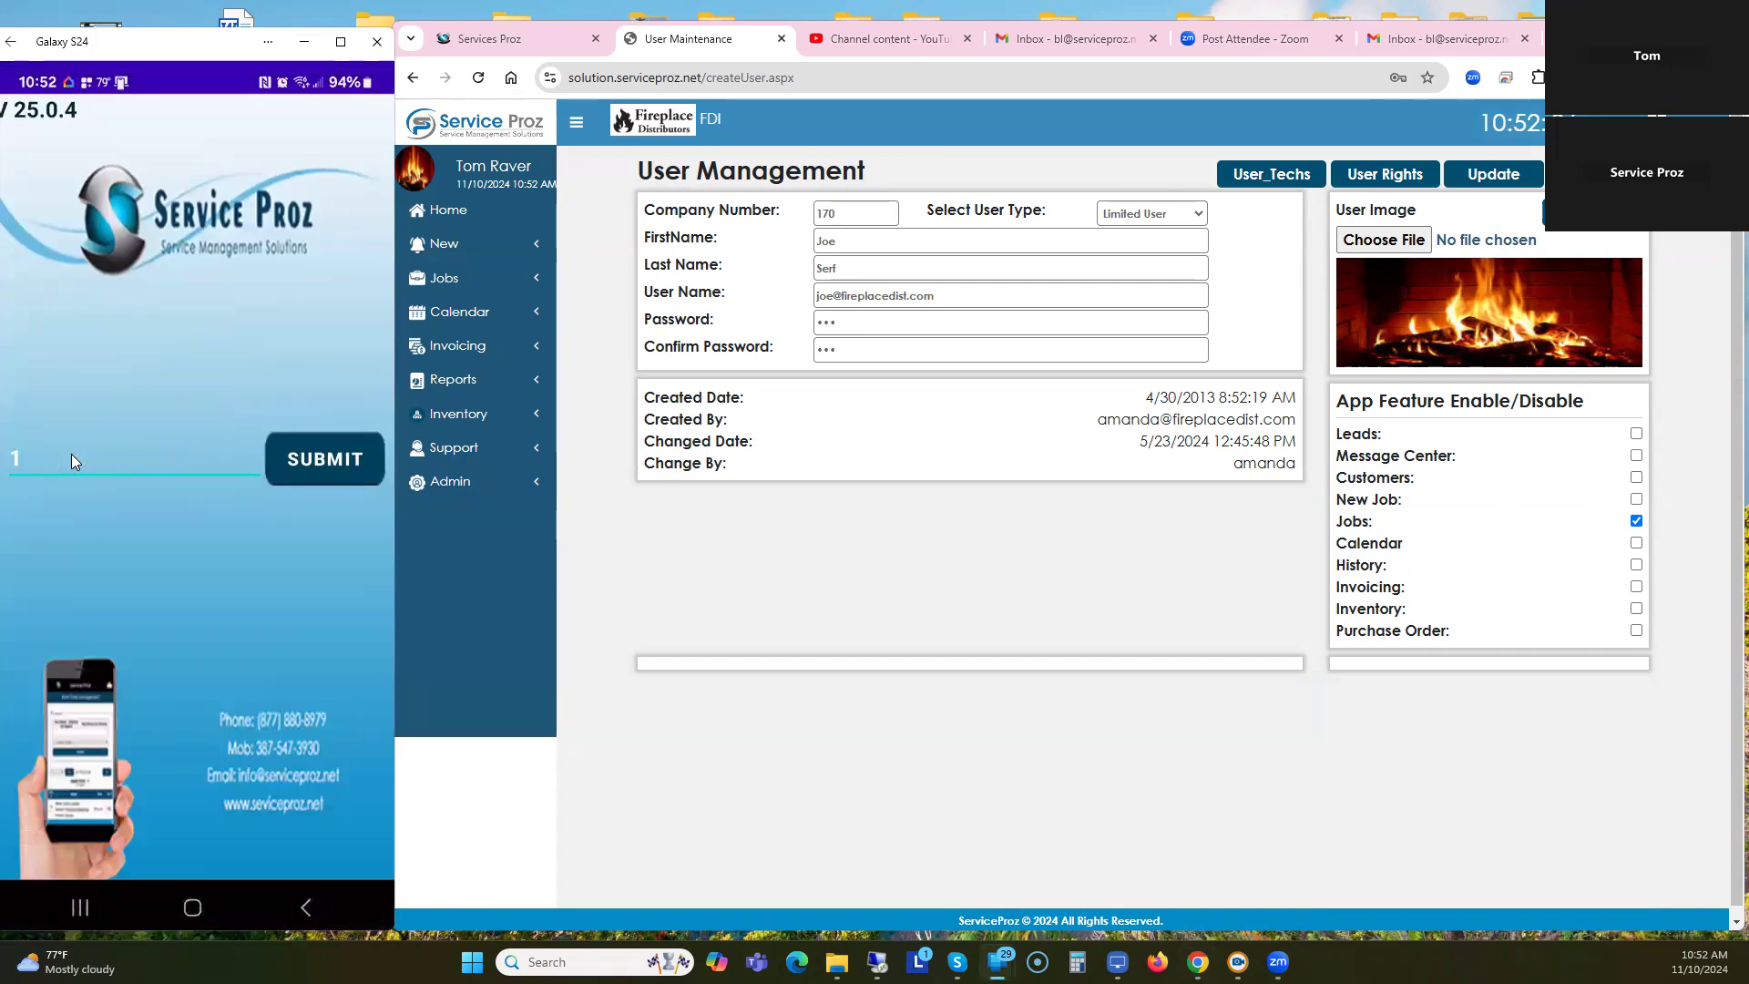
type("1")
left_click(315, 459)
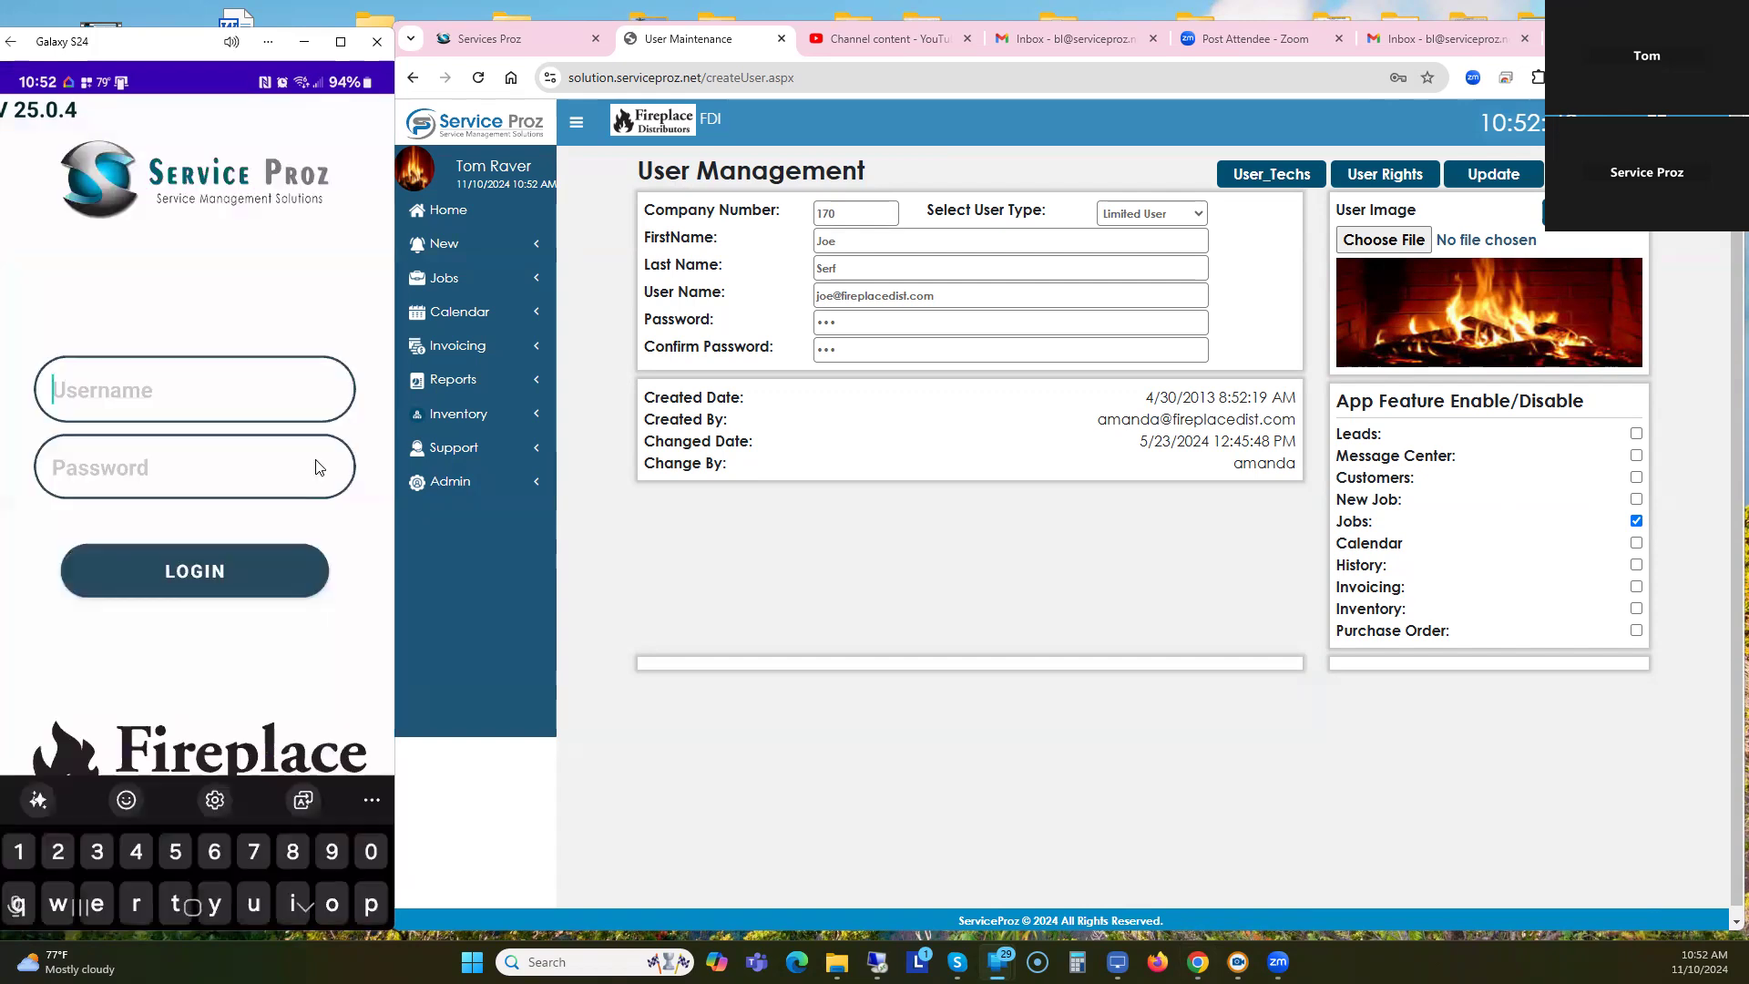
type("tyo")
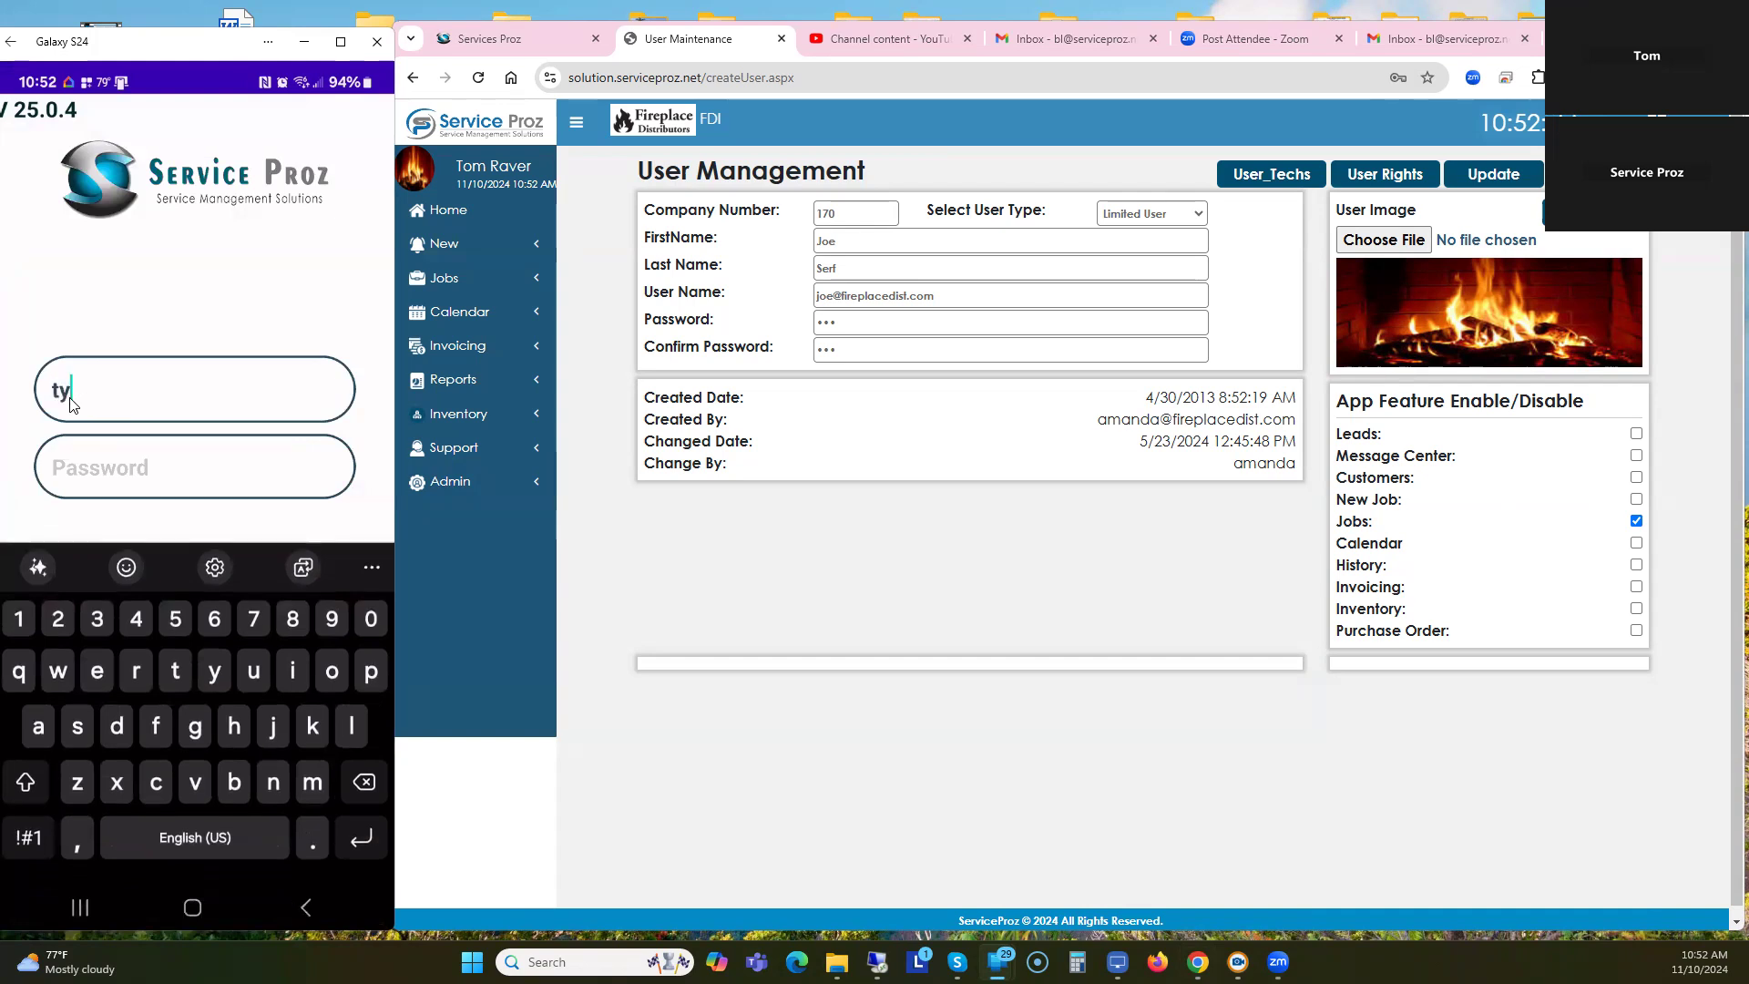
key("BackSpace")
key("BackSpace")
type("om")
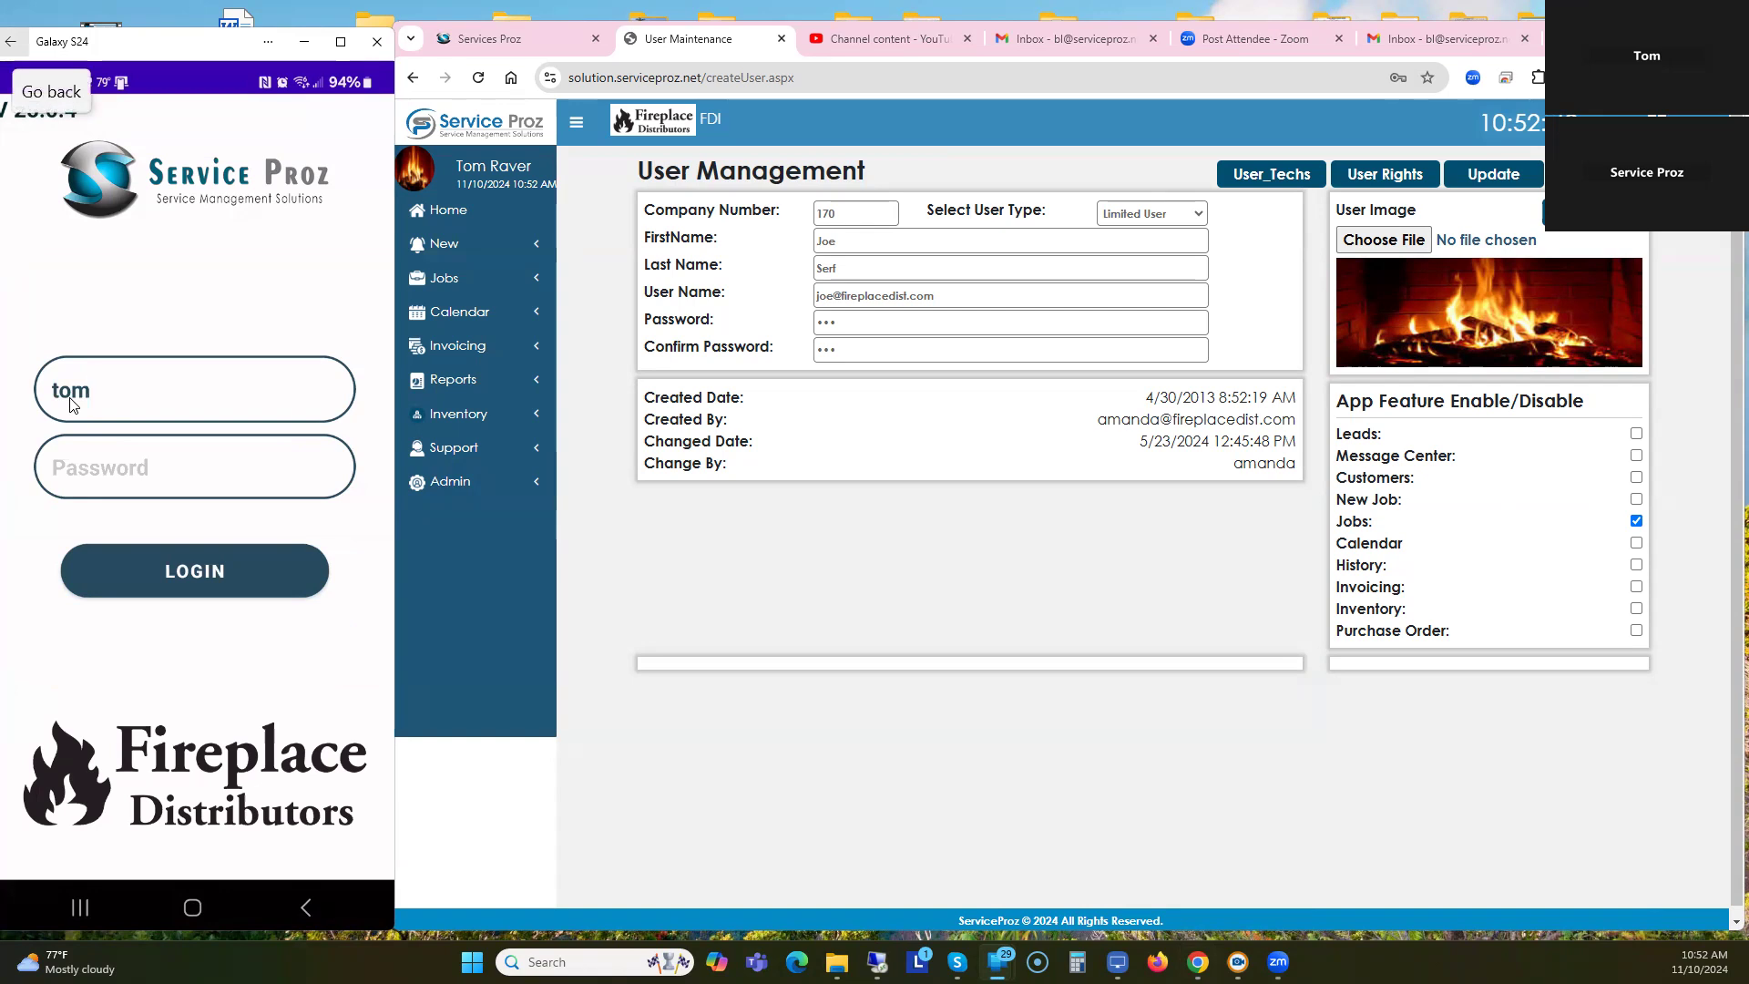
left_click(77, 462)
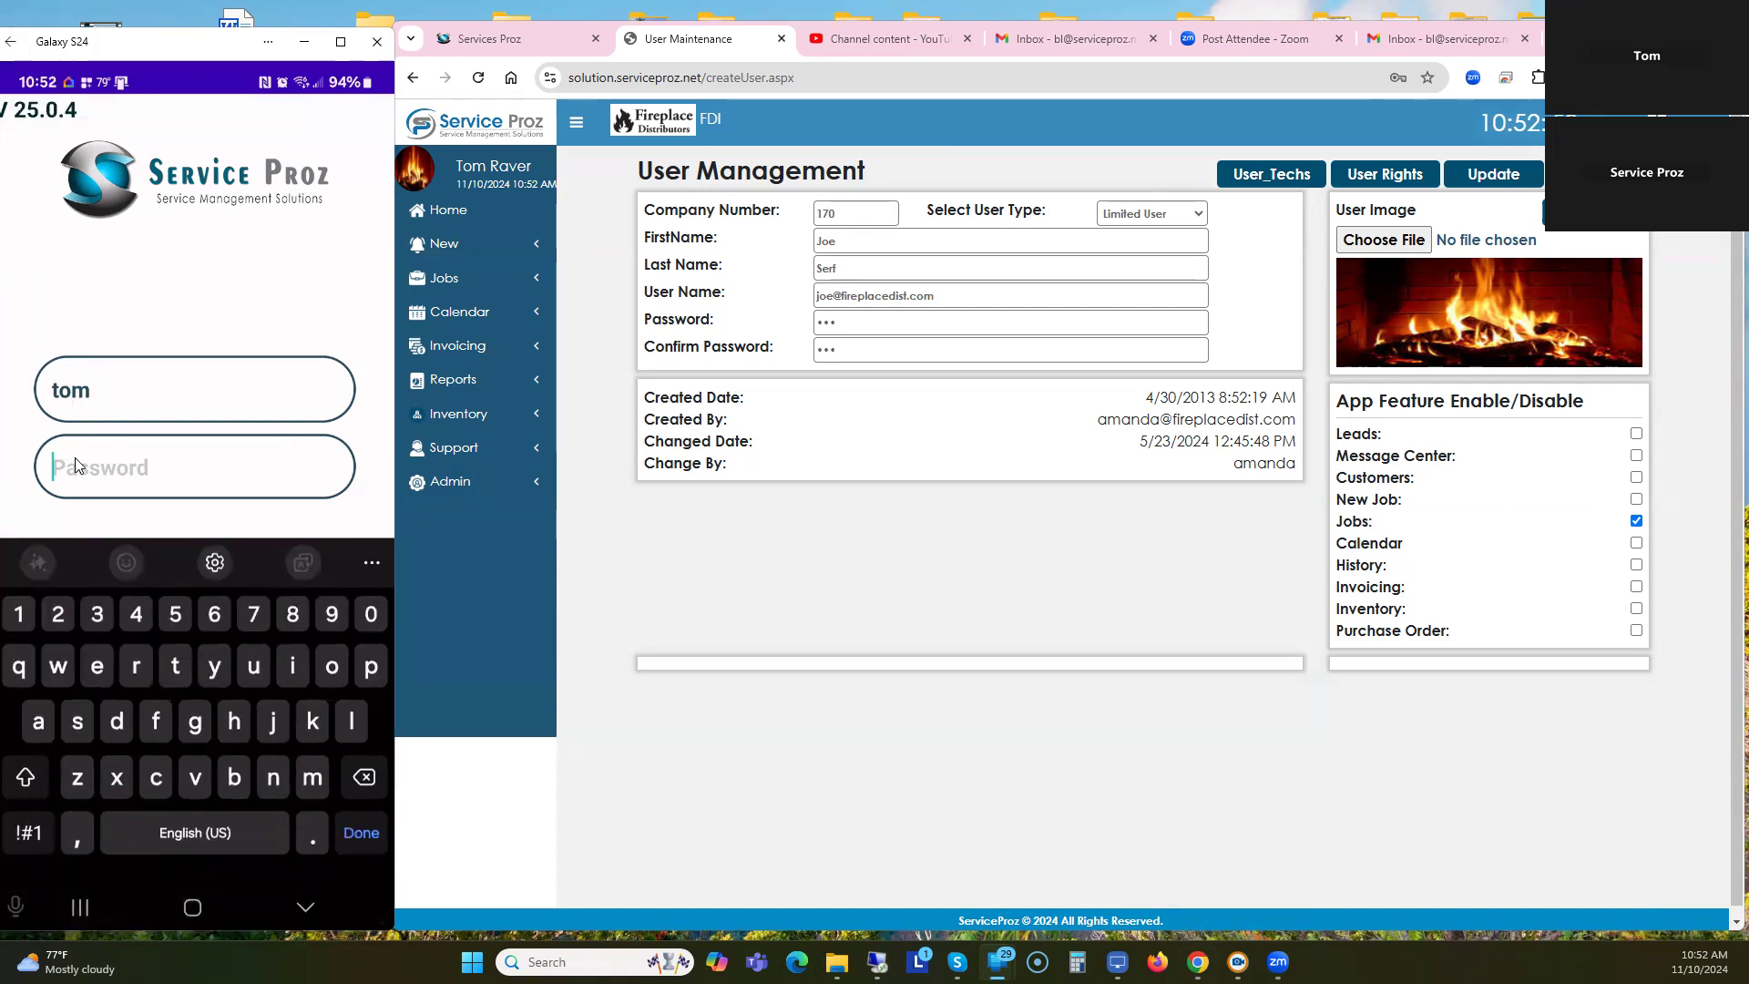
left_click(212, 578)
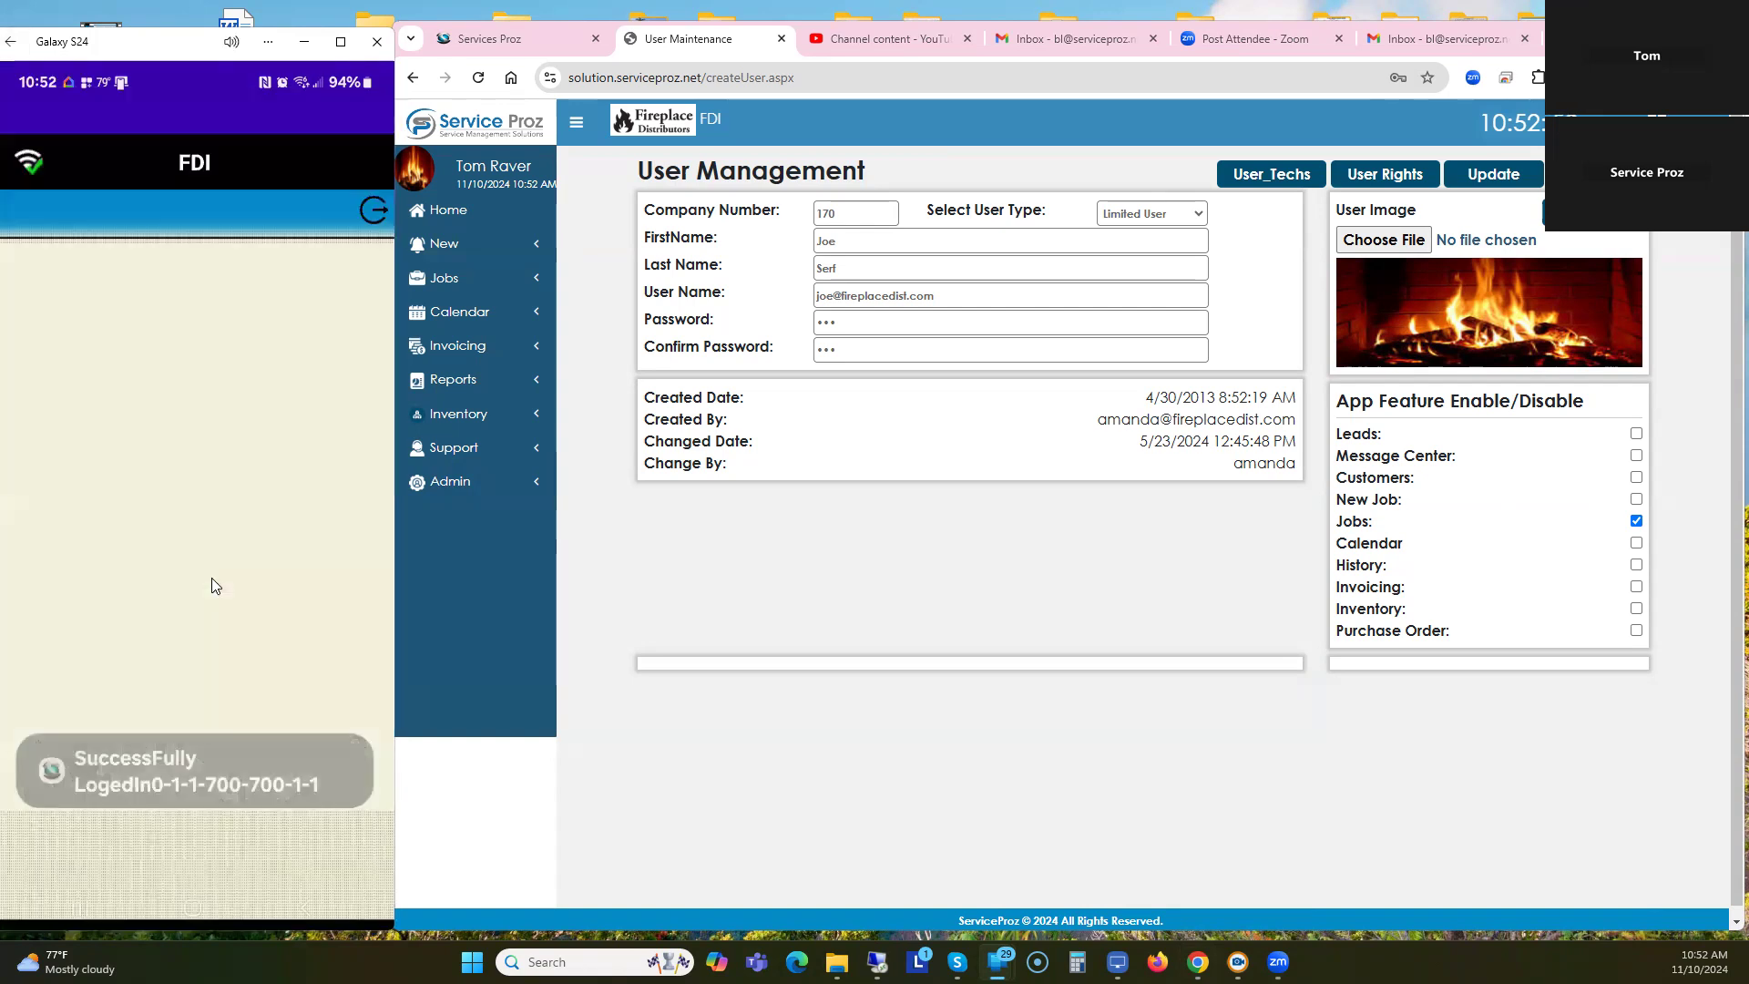
left_click(136, 823)
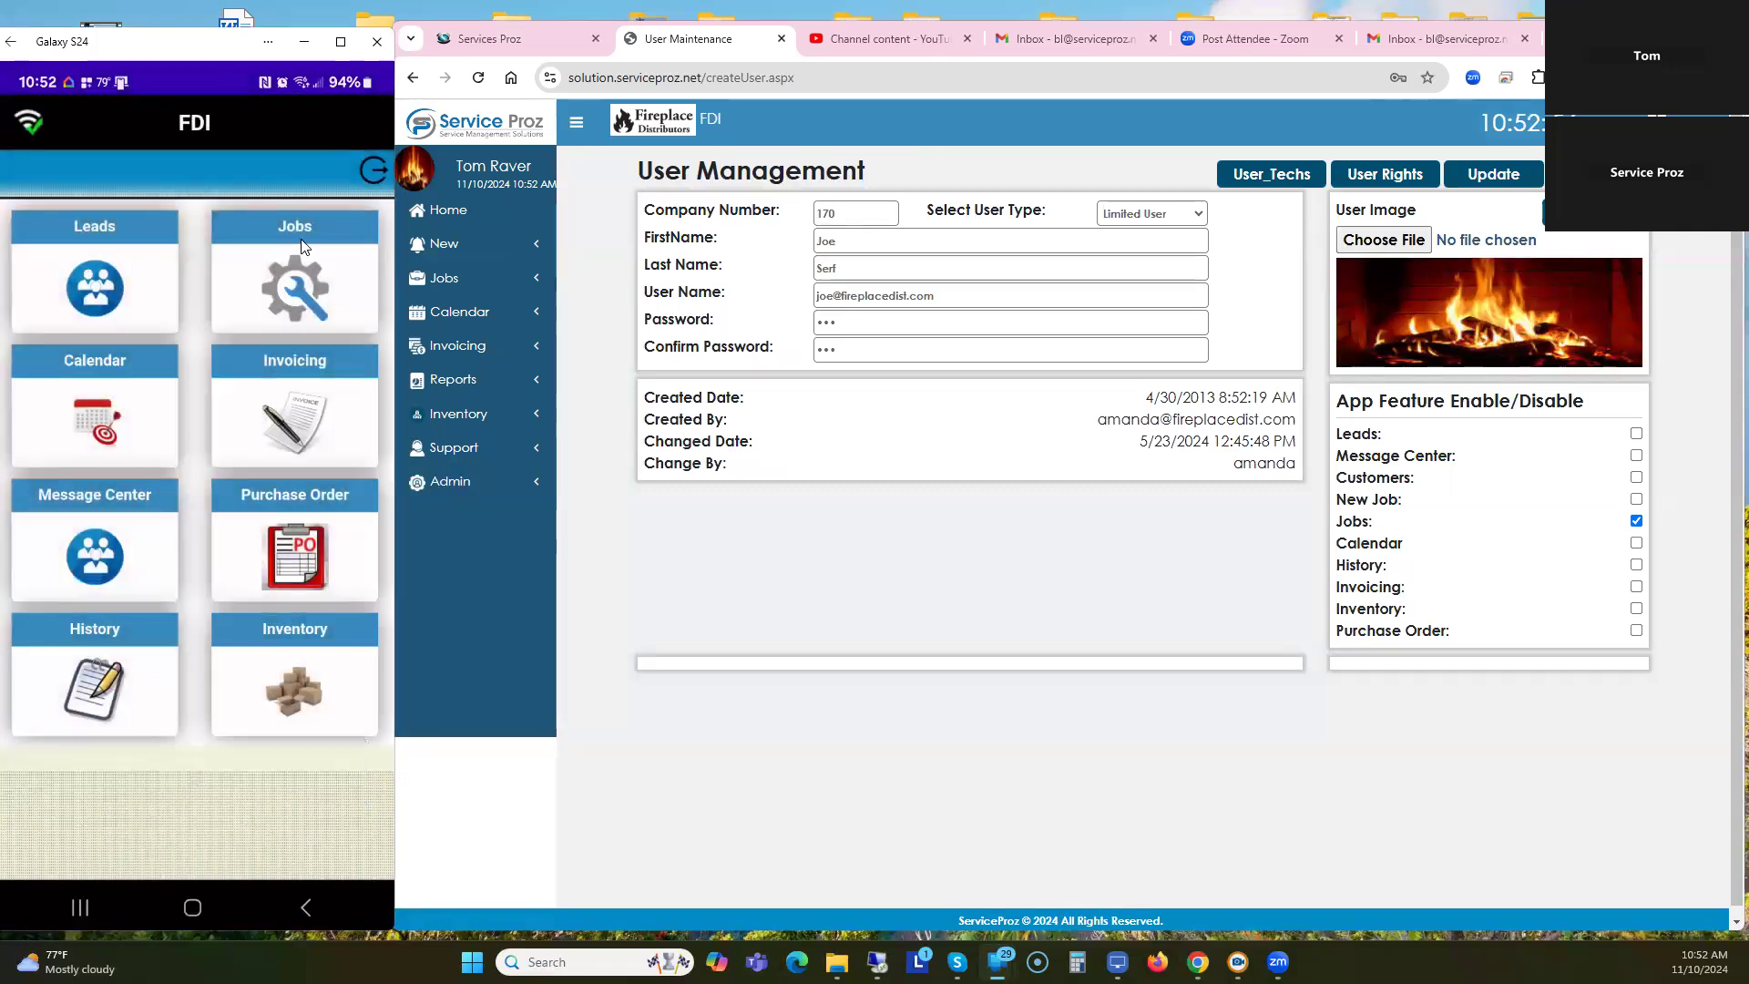
In the app's Jobs screen, choose a technician in Search Tech and run the search.
left_click(303, 246)
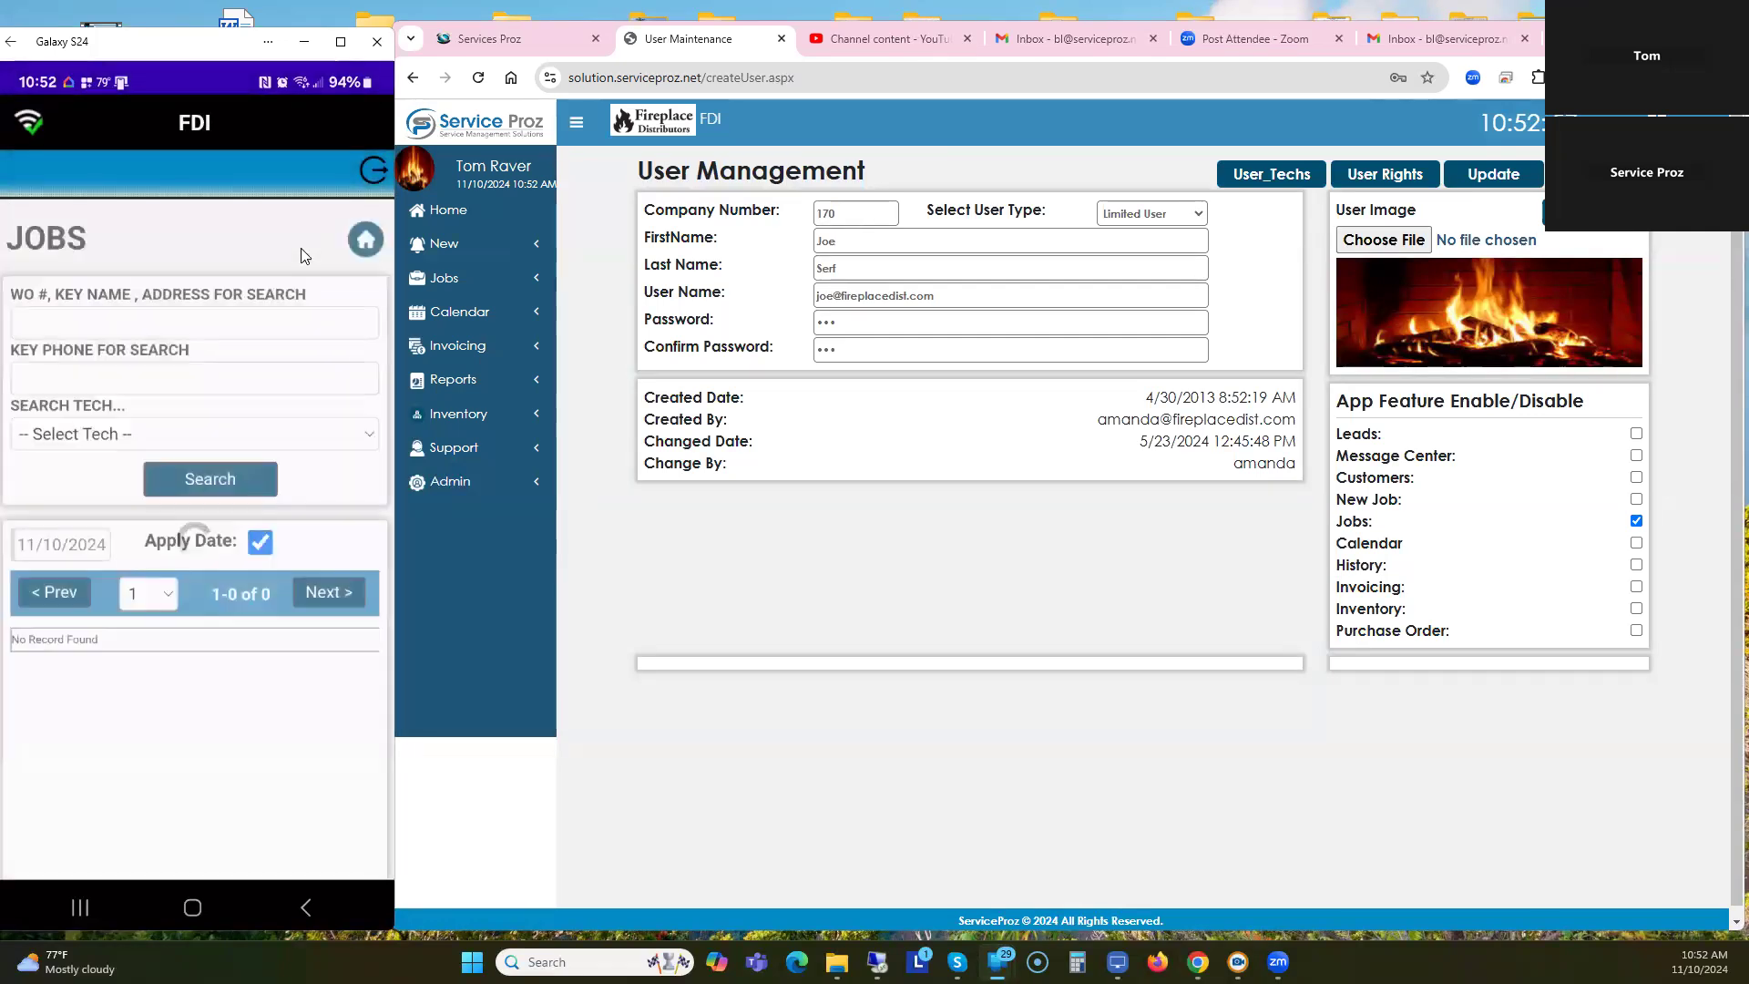
left_click(107, 434)
scroll(131, 597, "down", 2)
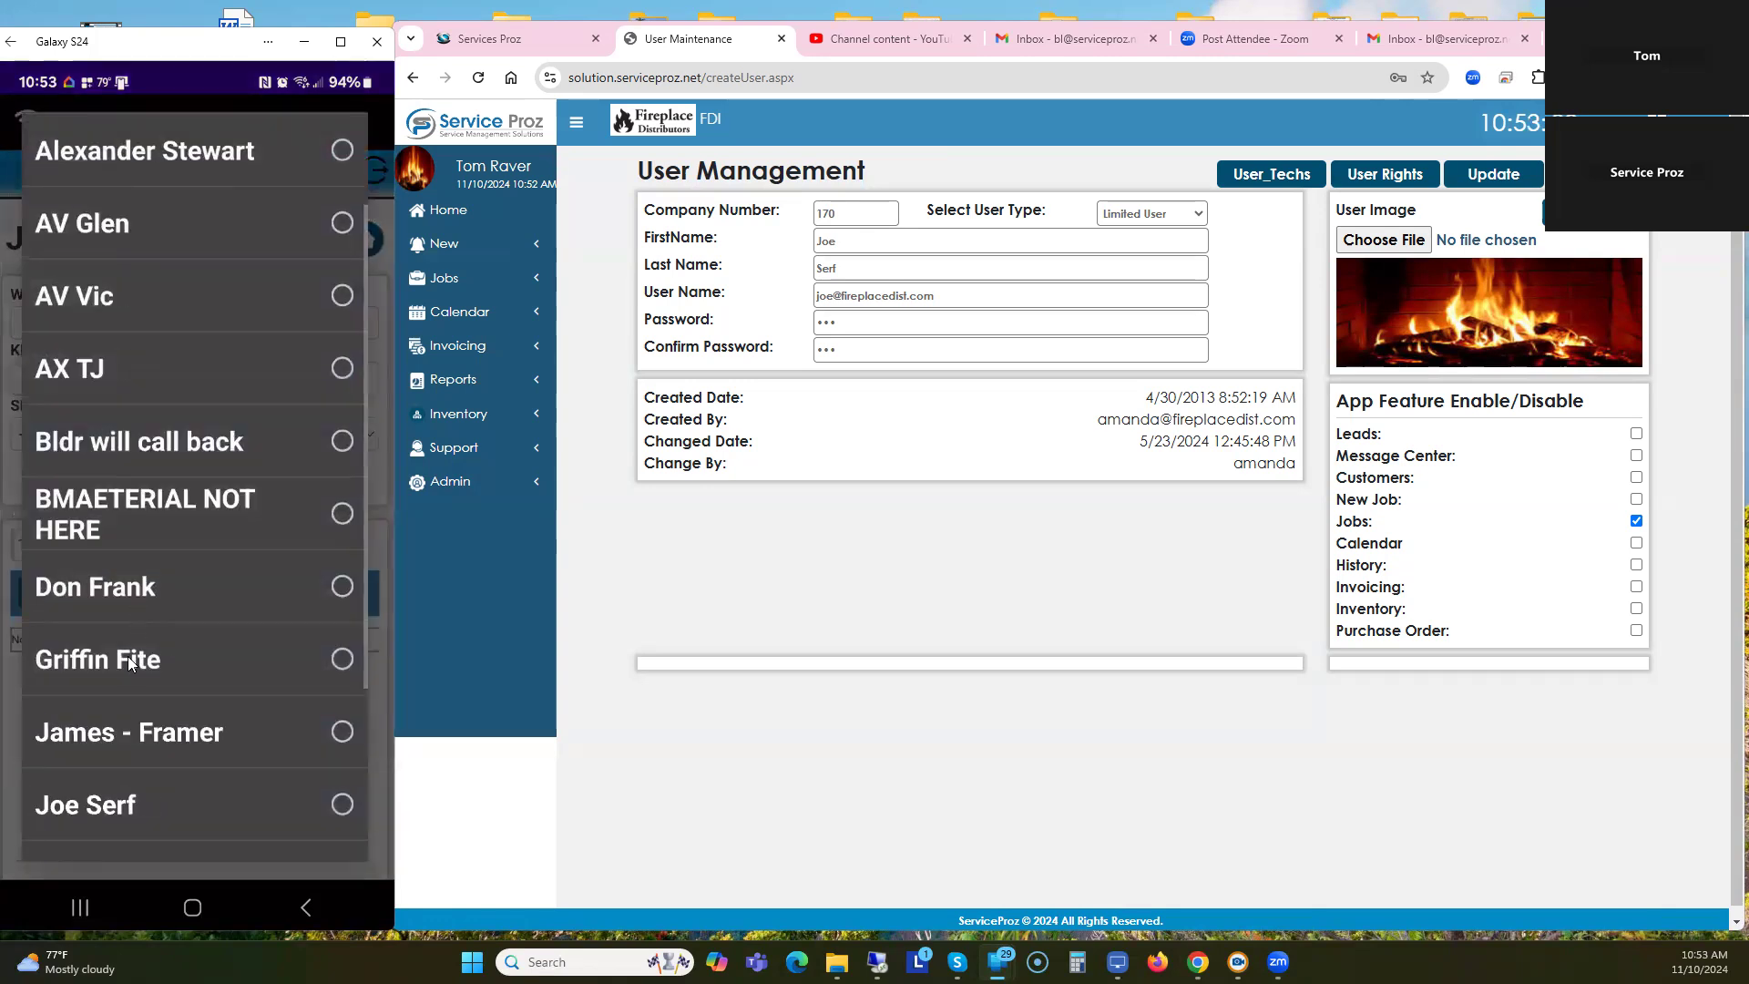
scroll(121, 729, "down", 1)
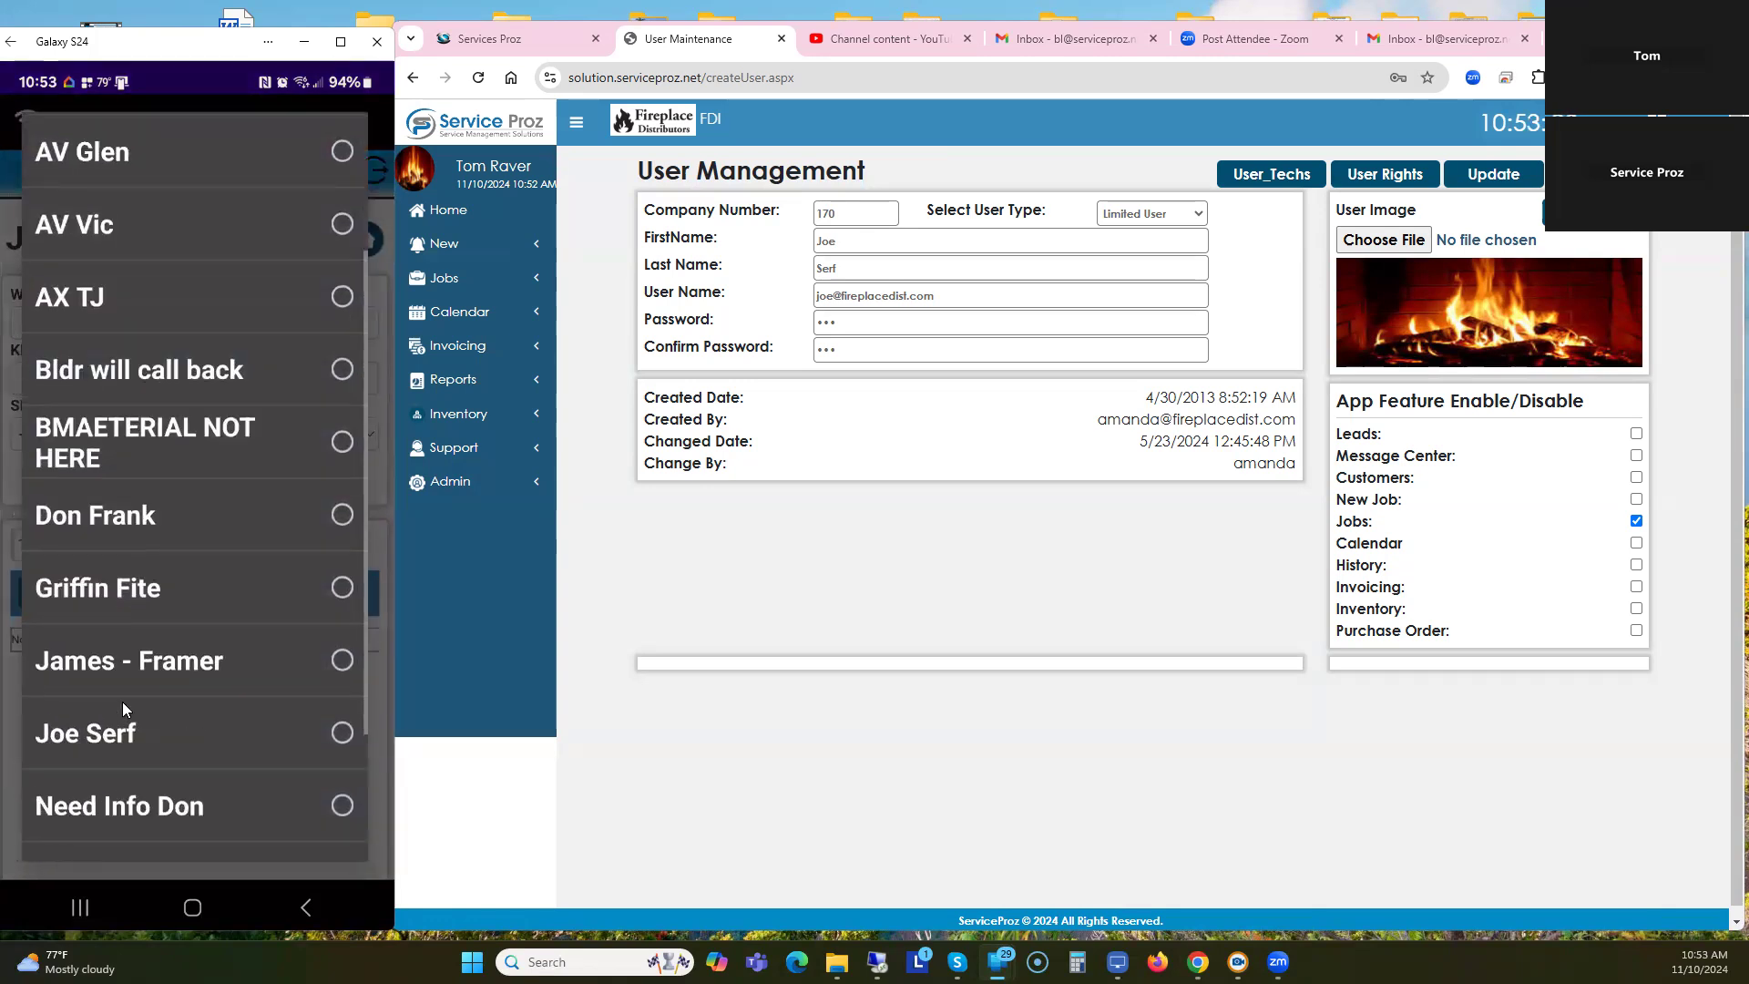
scroll(122, 701, "up", 2)
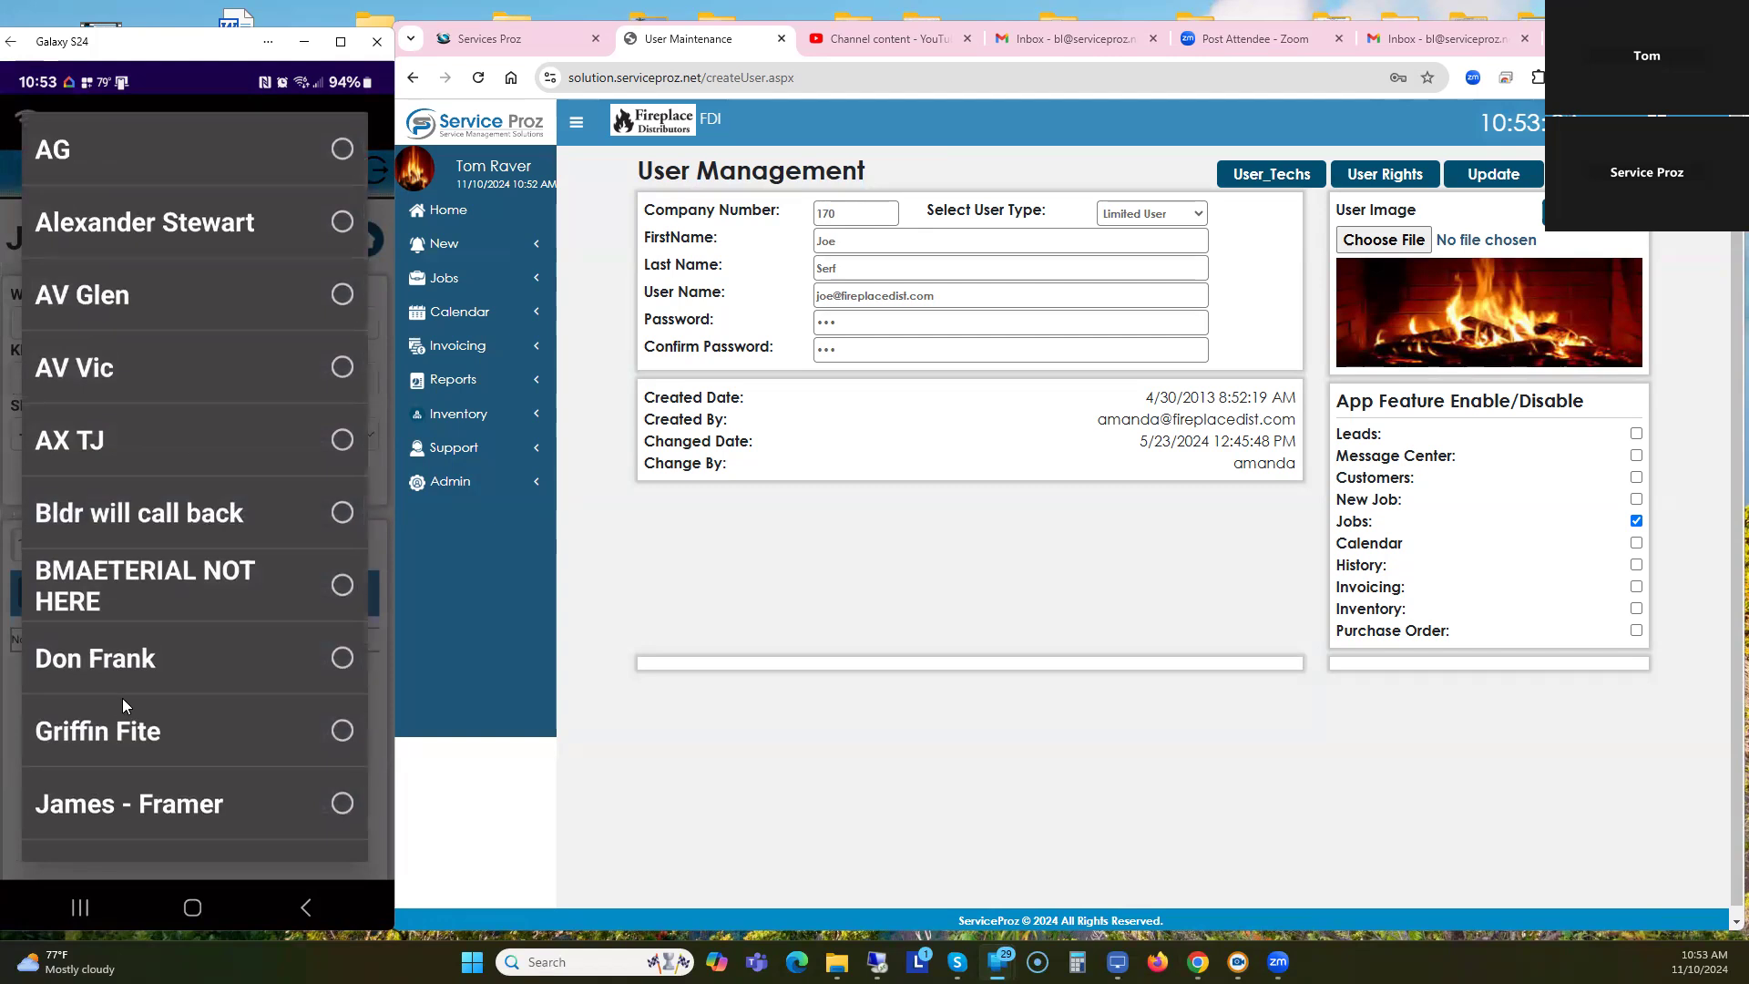
scroll(123, 698, "down", 4)
scroll(124, 696, "down", 1)
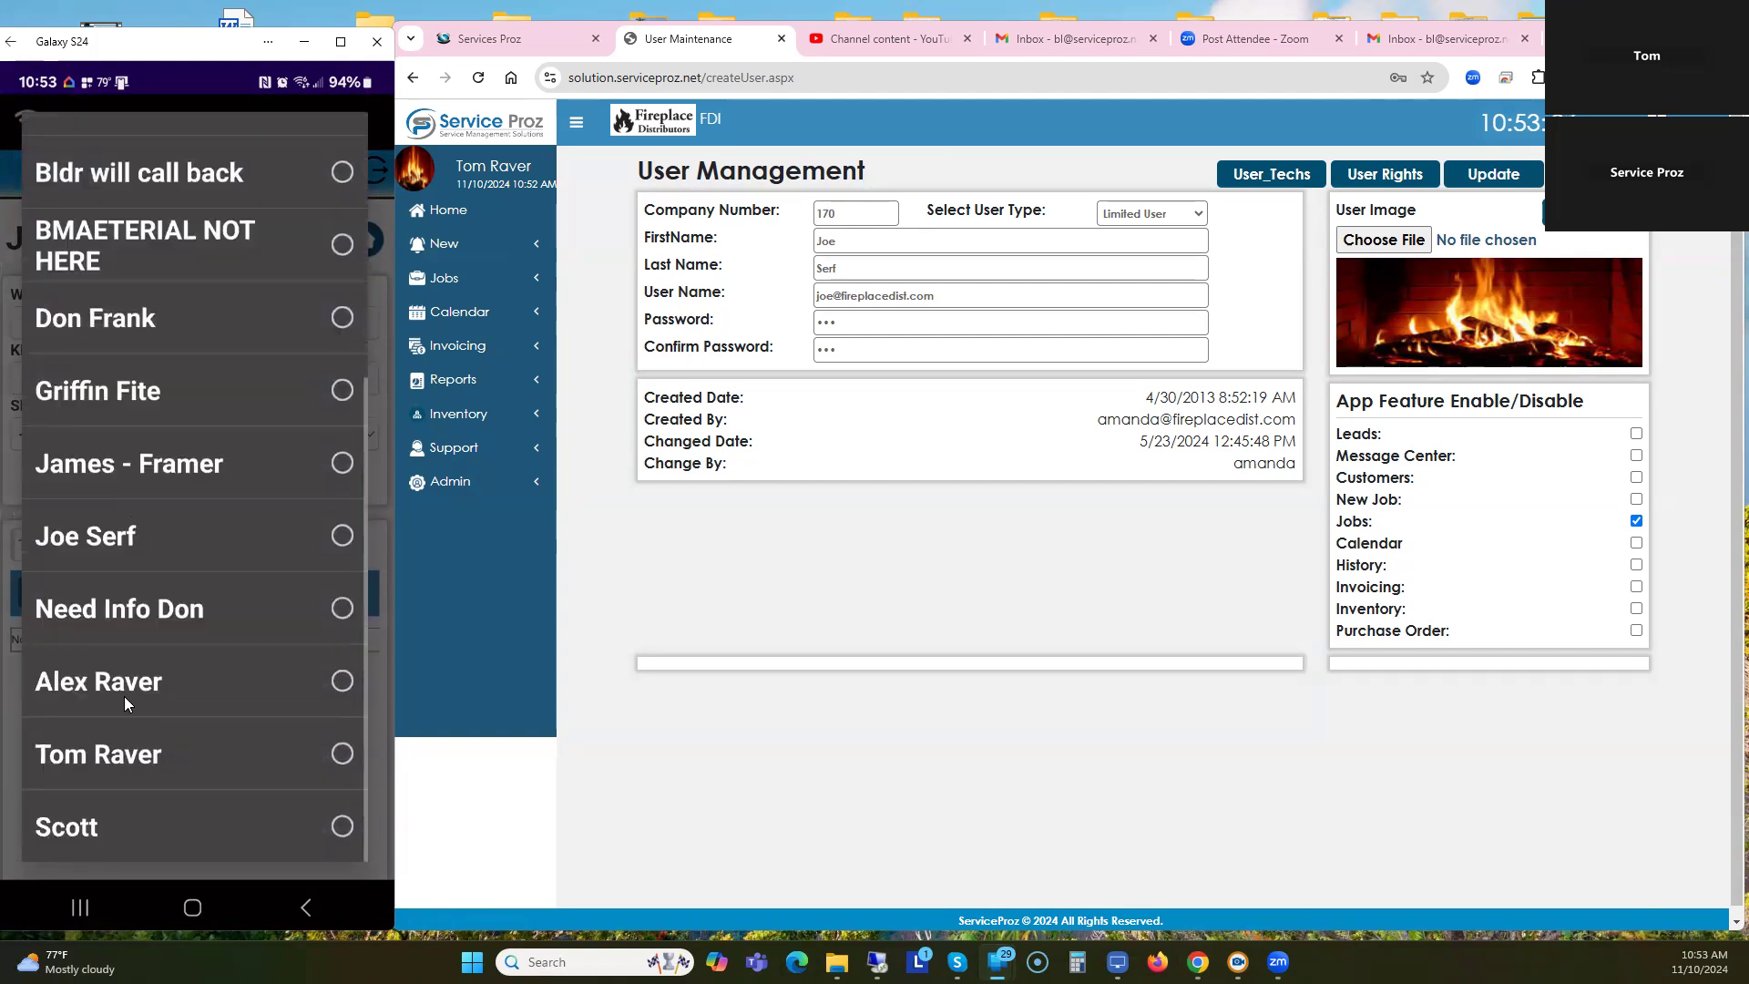
left_click(341, 826)
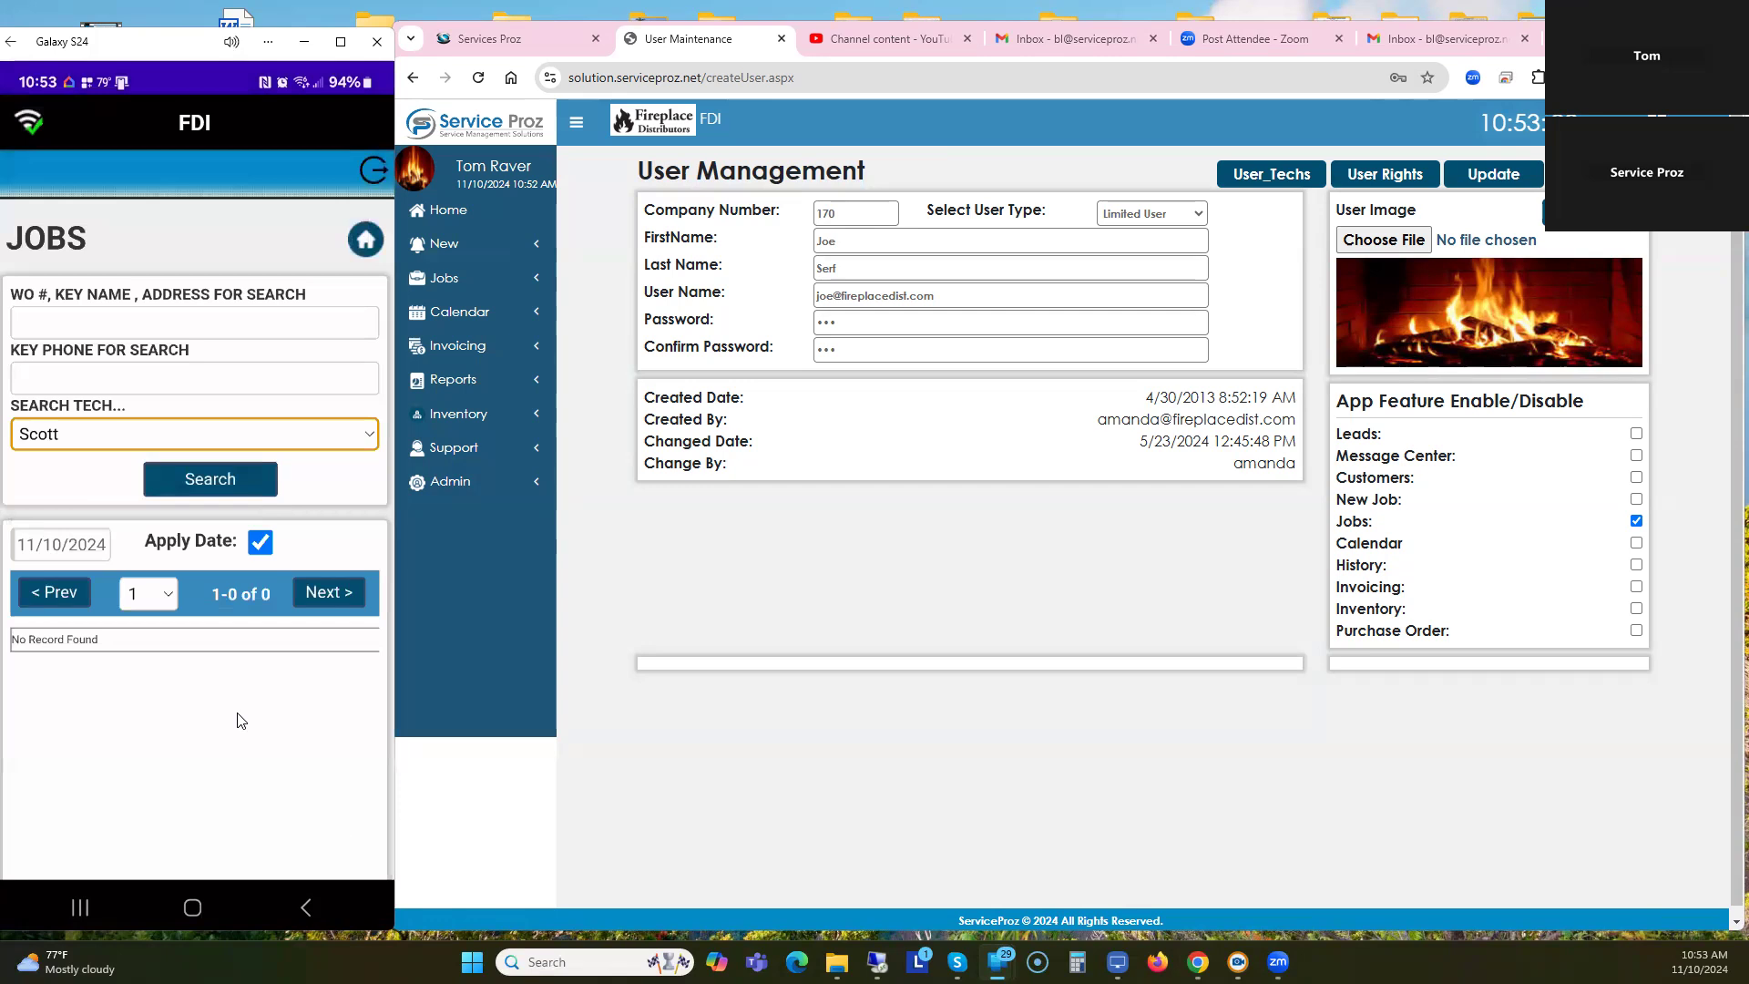
left_click(210, 480)
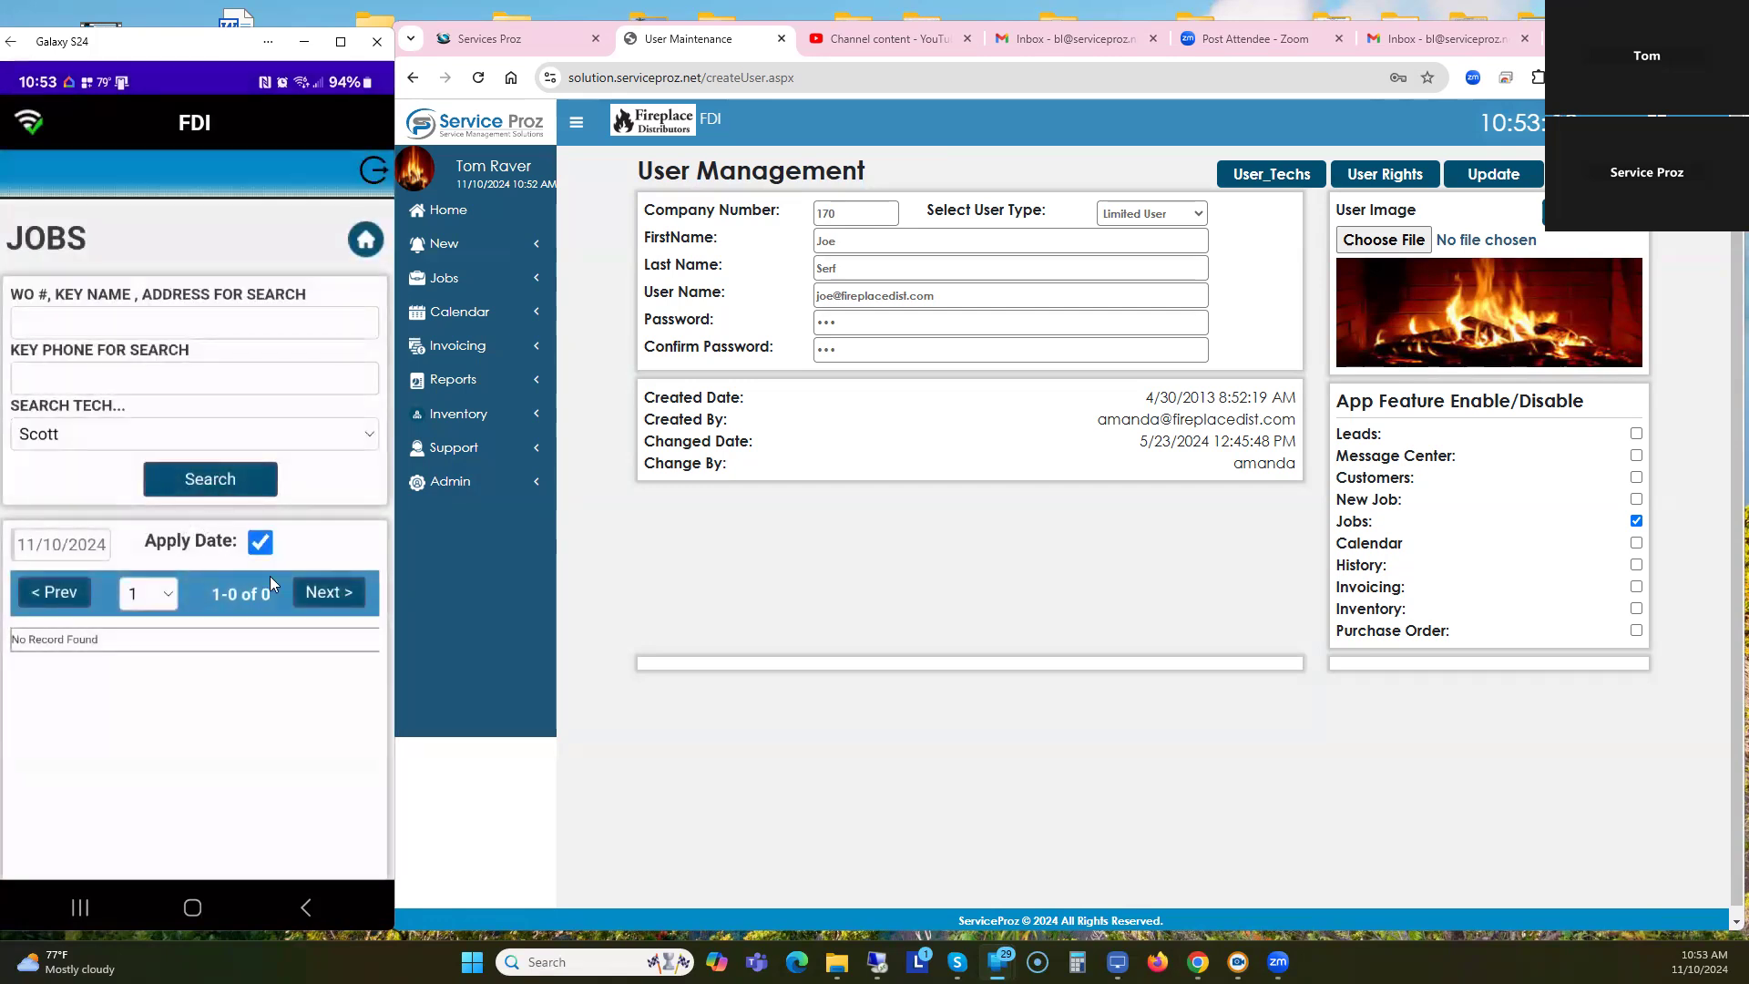
Step forward three days to 11/13/2024's two jobs, then return app and portal to Home.
left_click(314, 592)
left_click(314, 594)
left_click(313, 592)
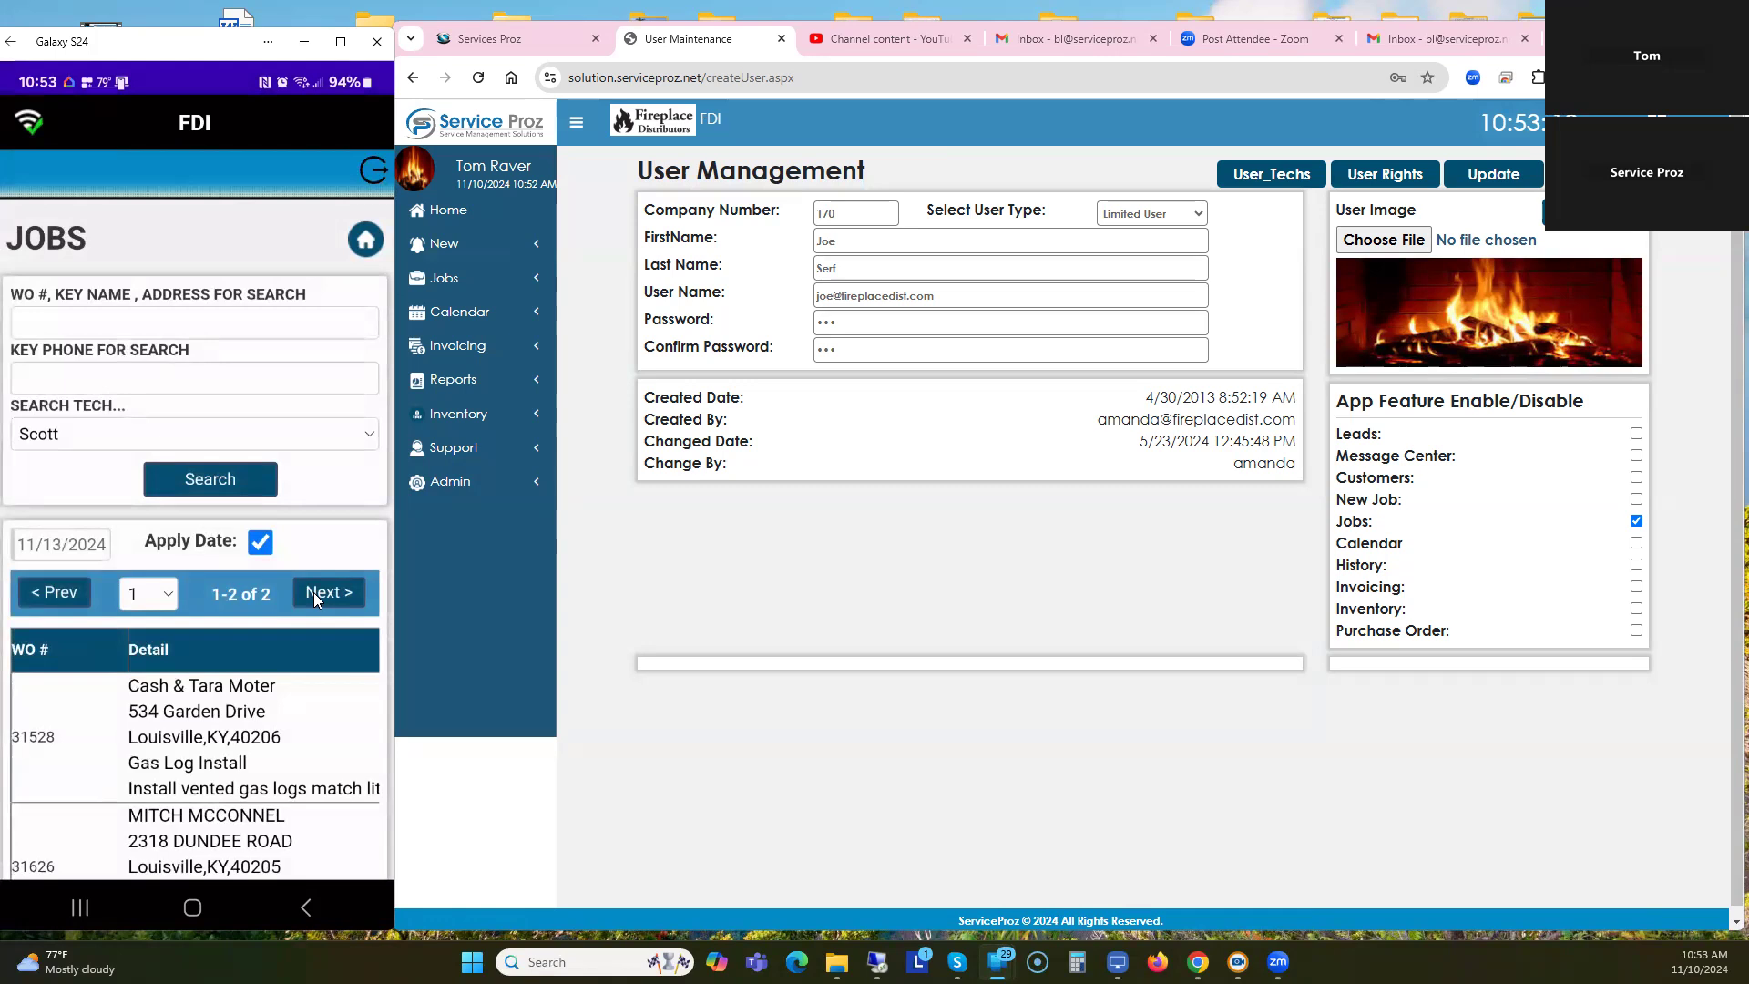
left_click(366, 242)
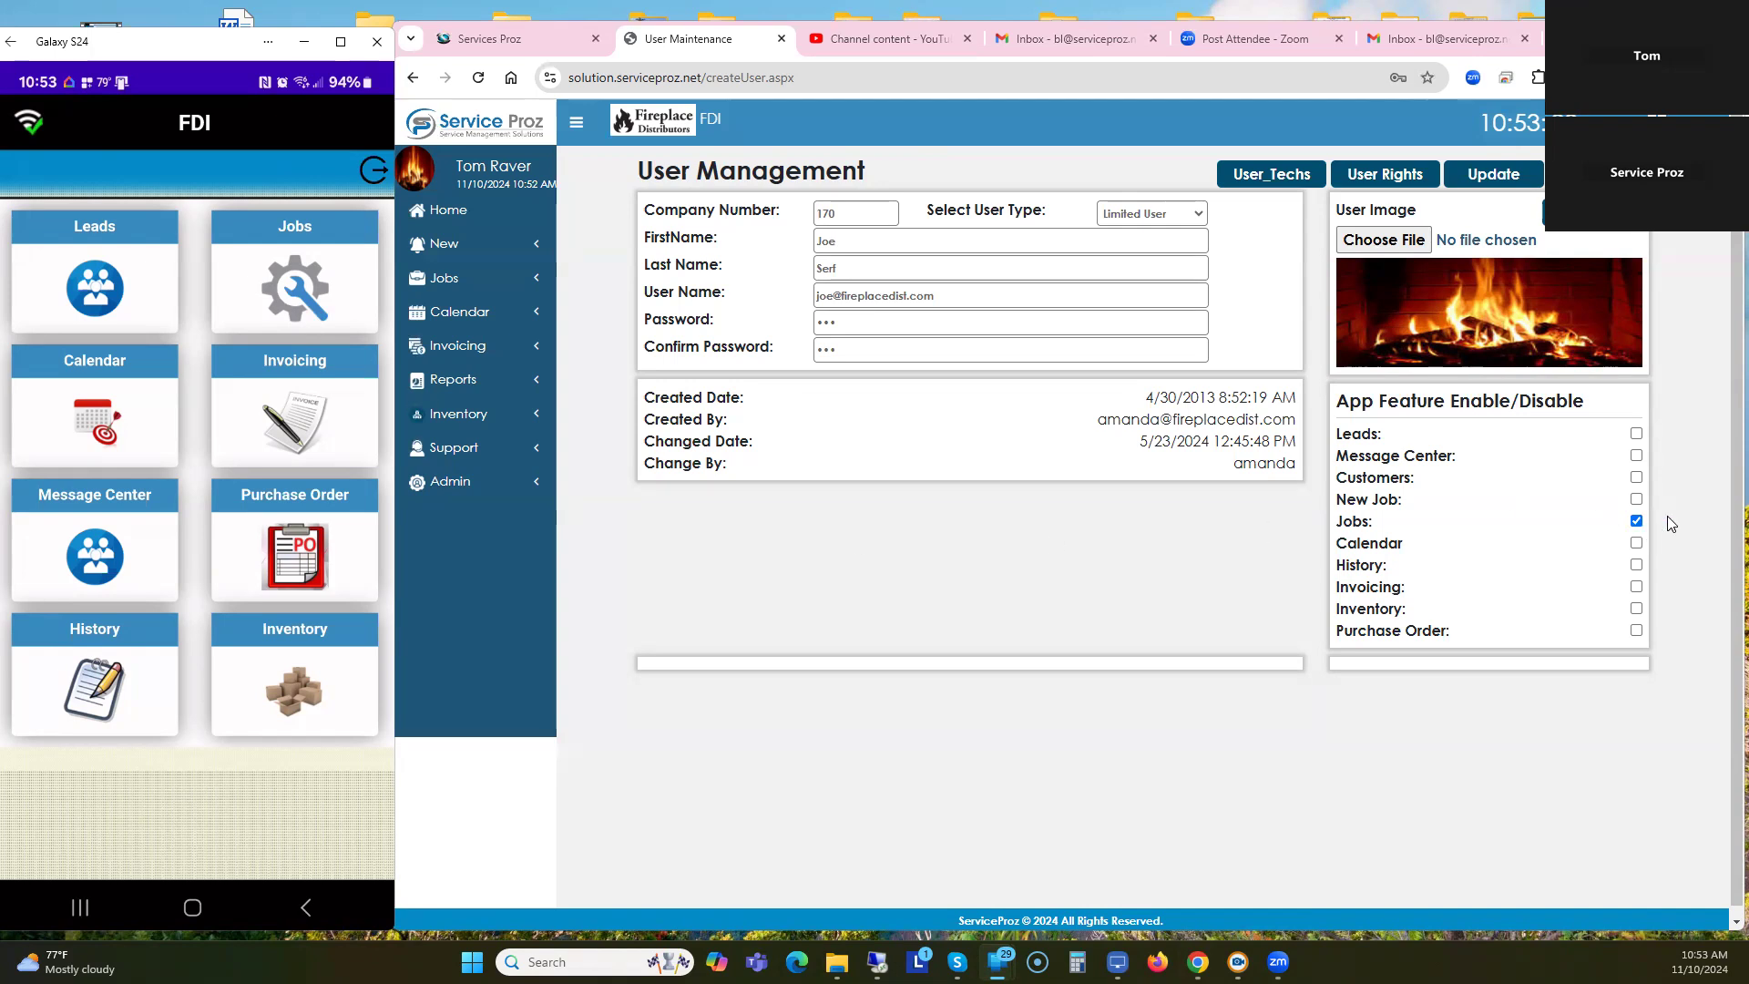
left_click(470, 211)
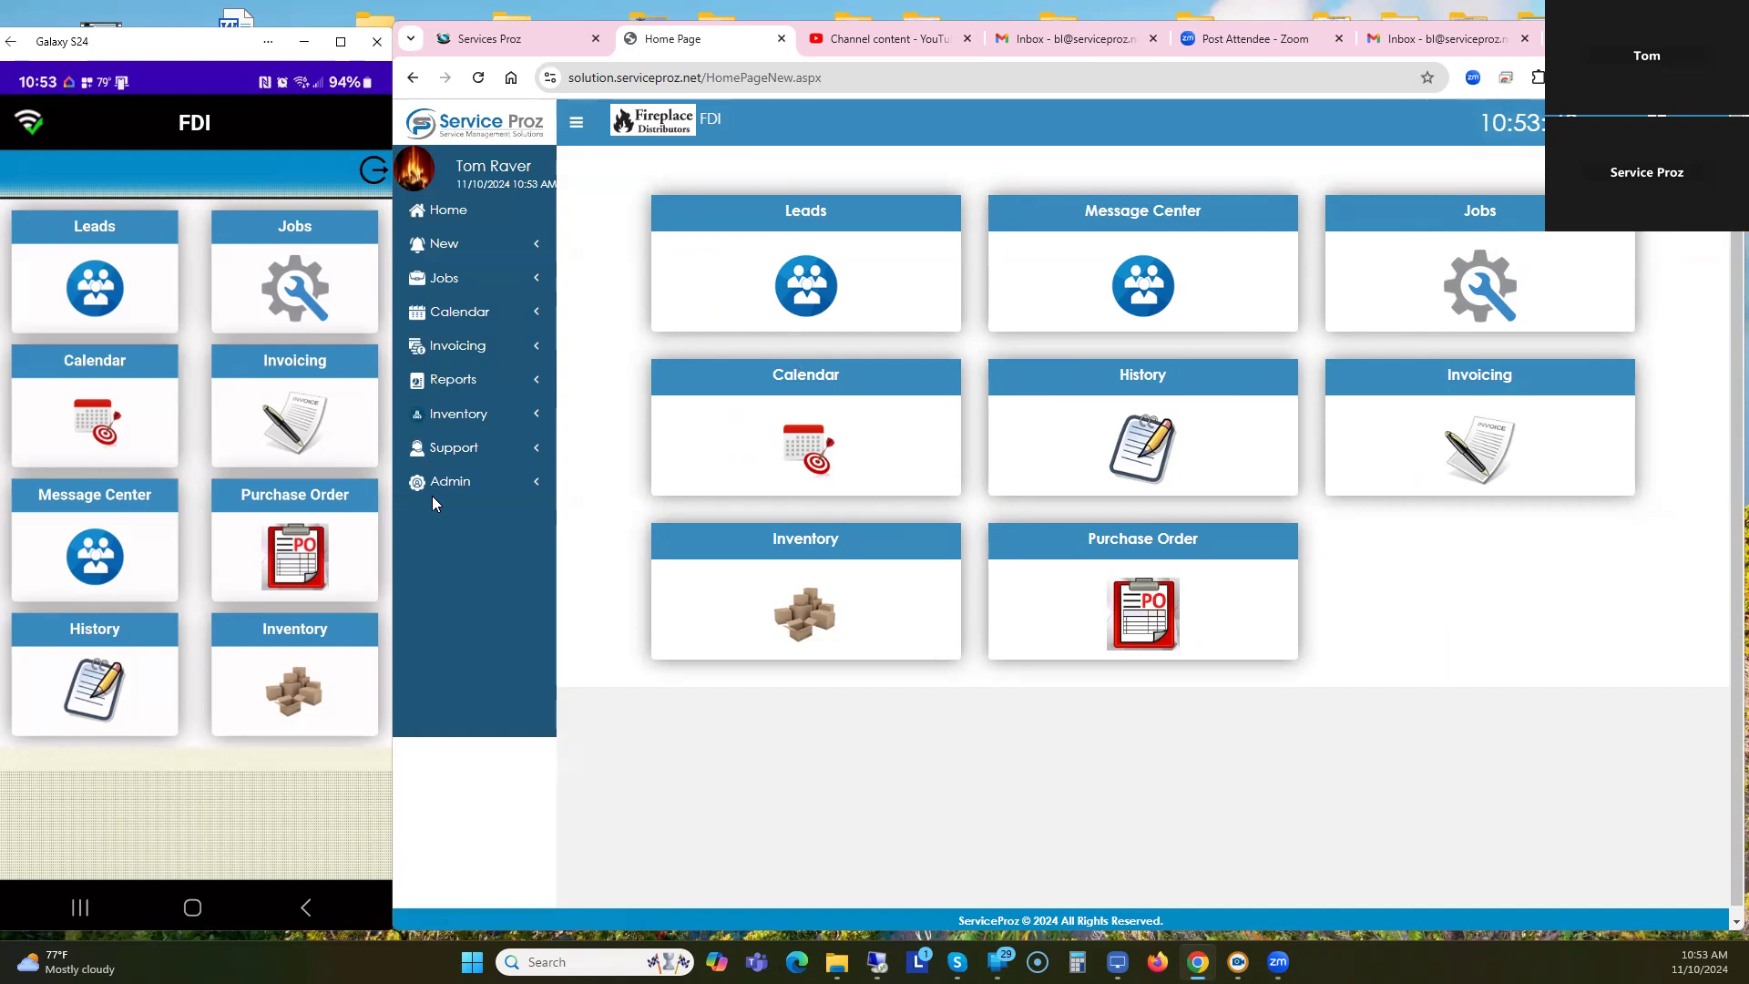
Open Time Coll Report from the sidebar's Reports list.
left_click(455, 382)
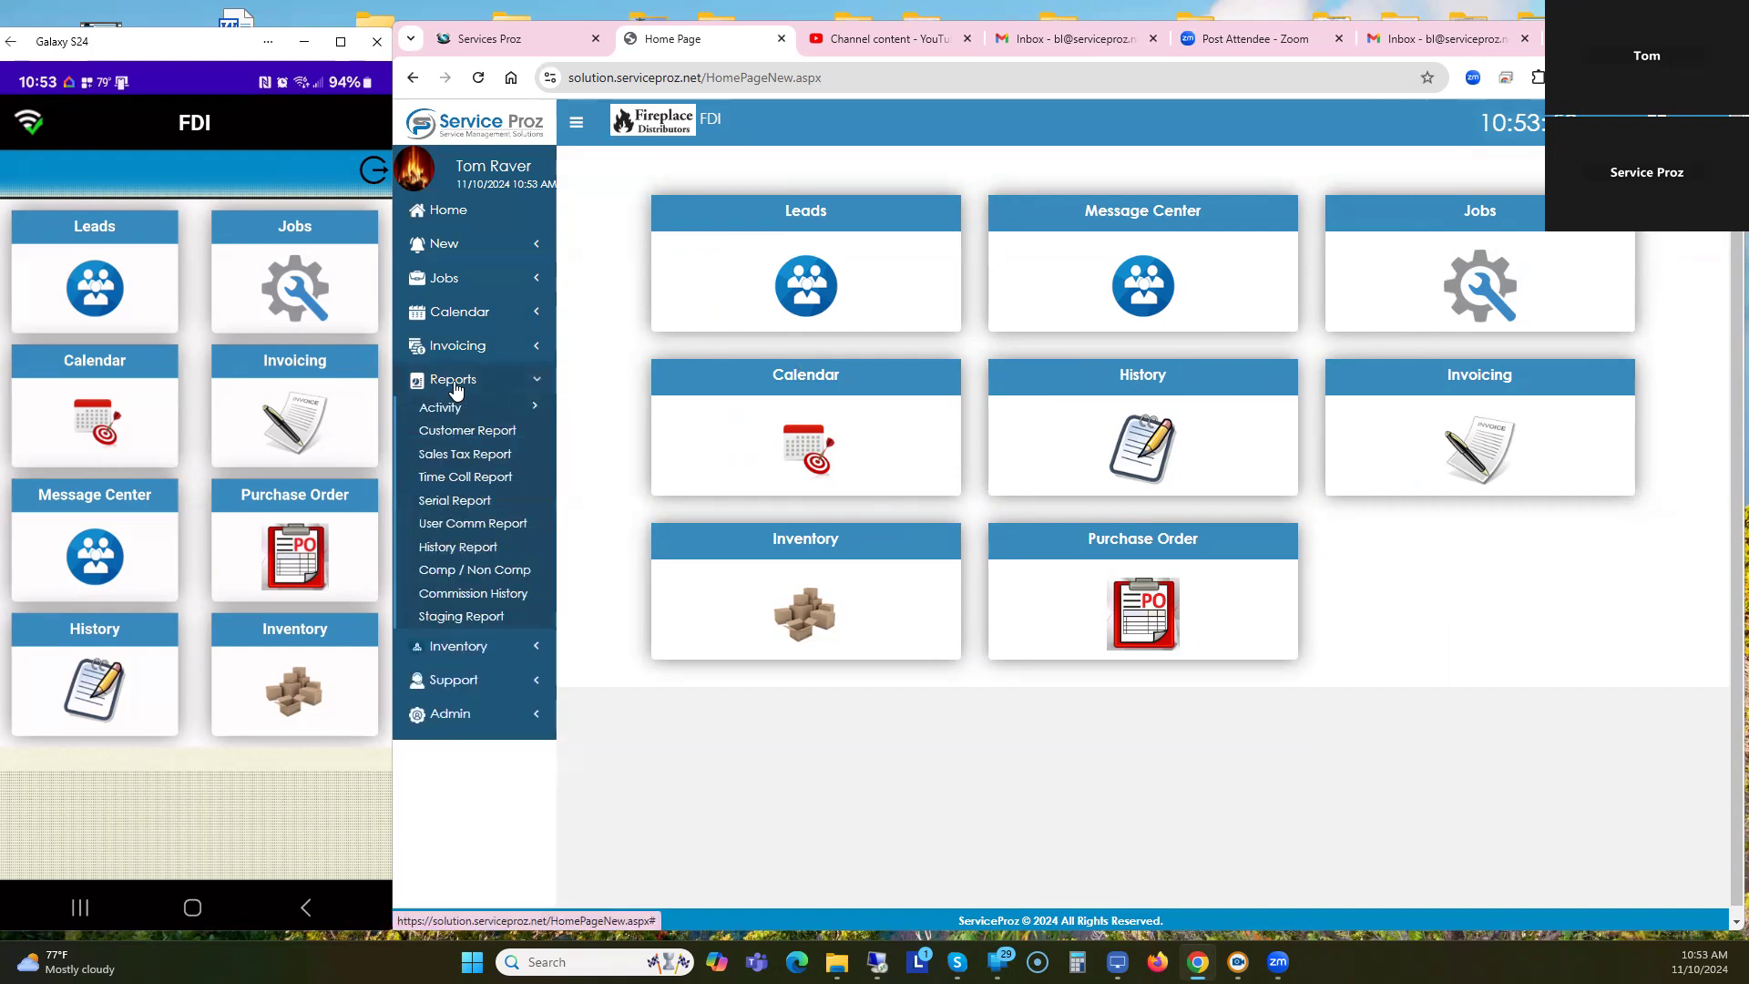
mouse_move(443, 415)
left_click(467, 483)
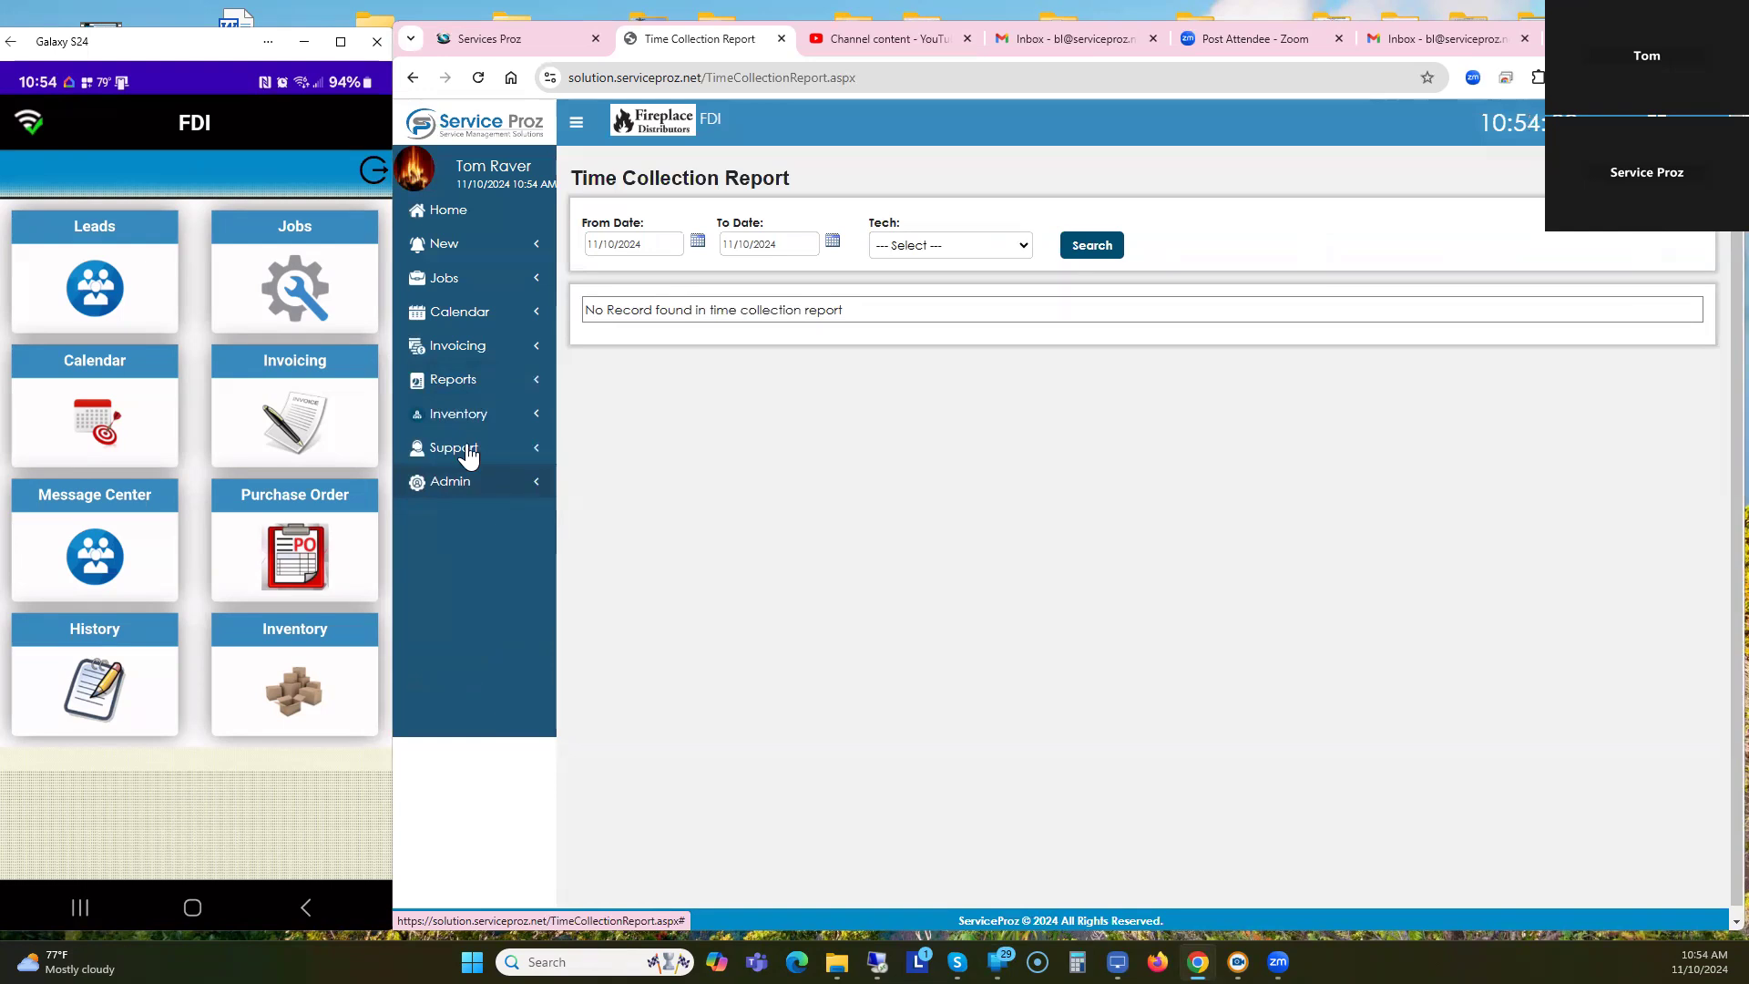
left_click(442, 382)
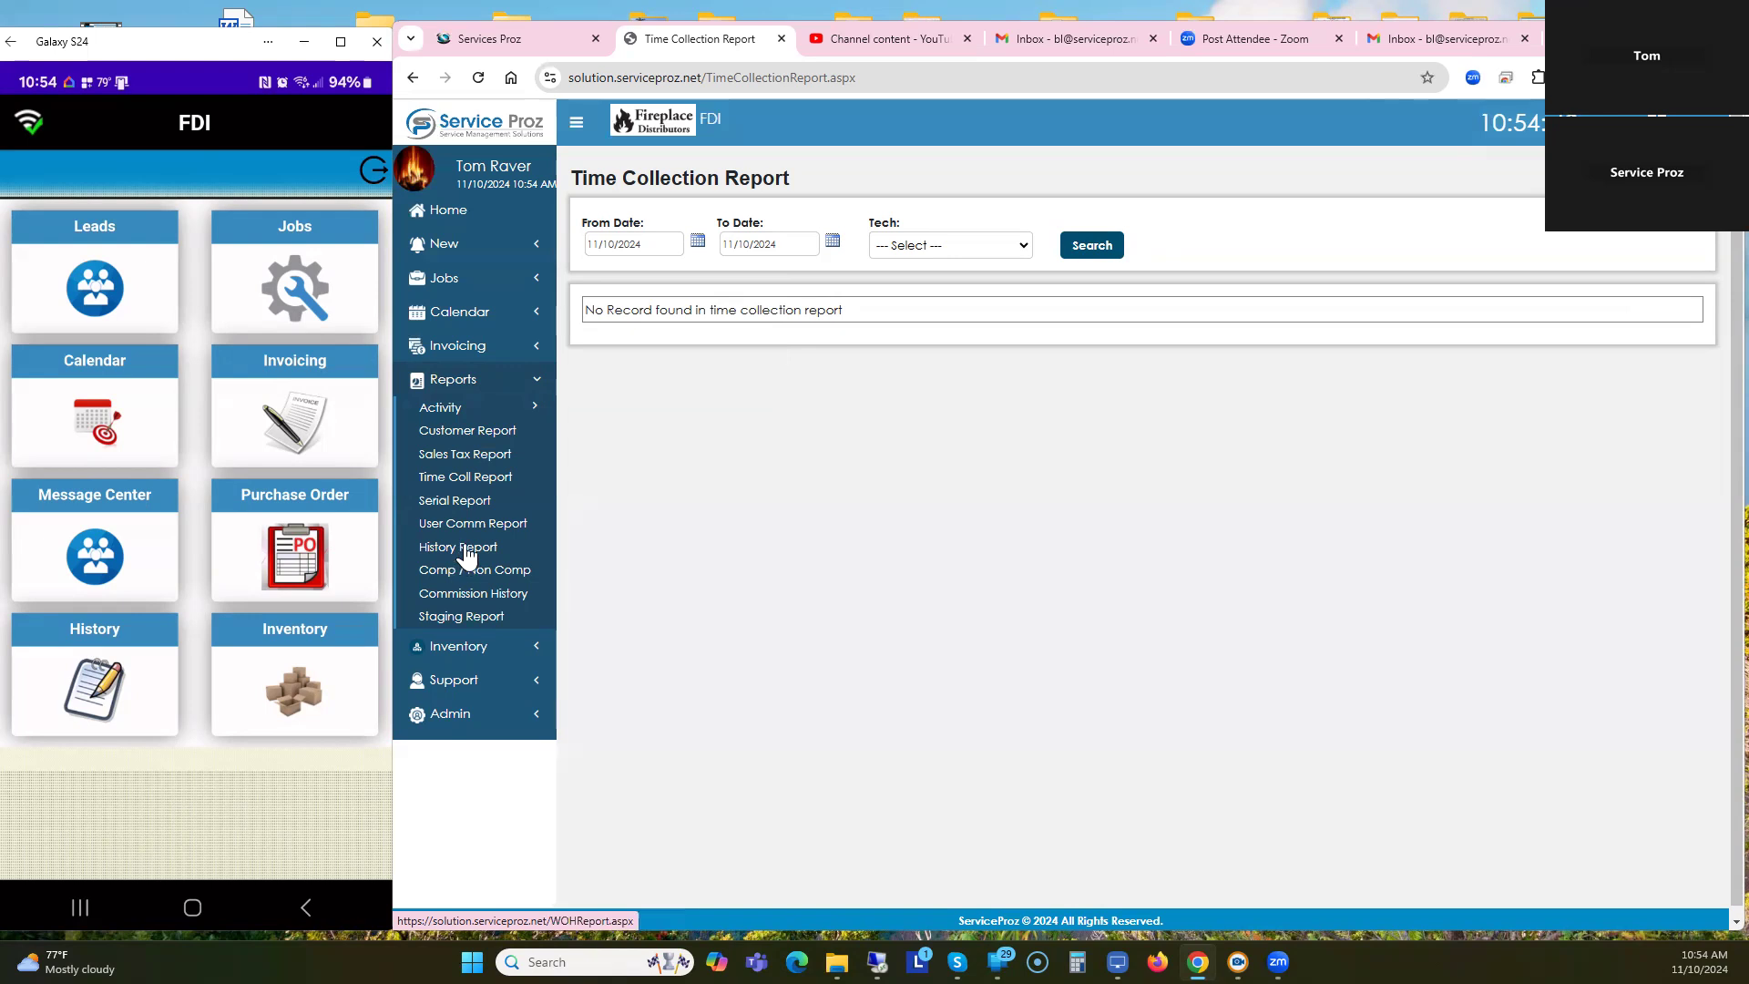
Collapse and re-expand the Reports list, then return to the portal Home page.
left_click(535, 384)
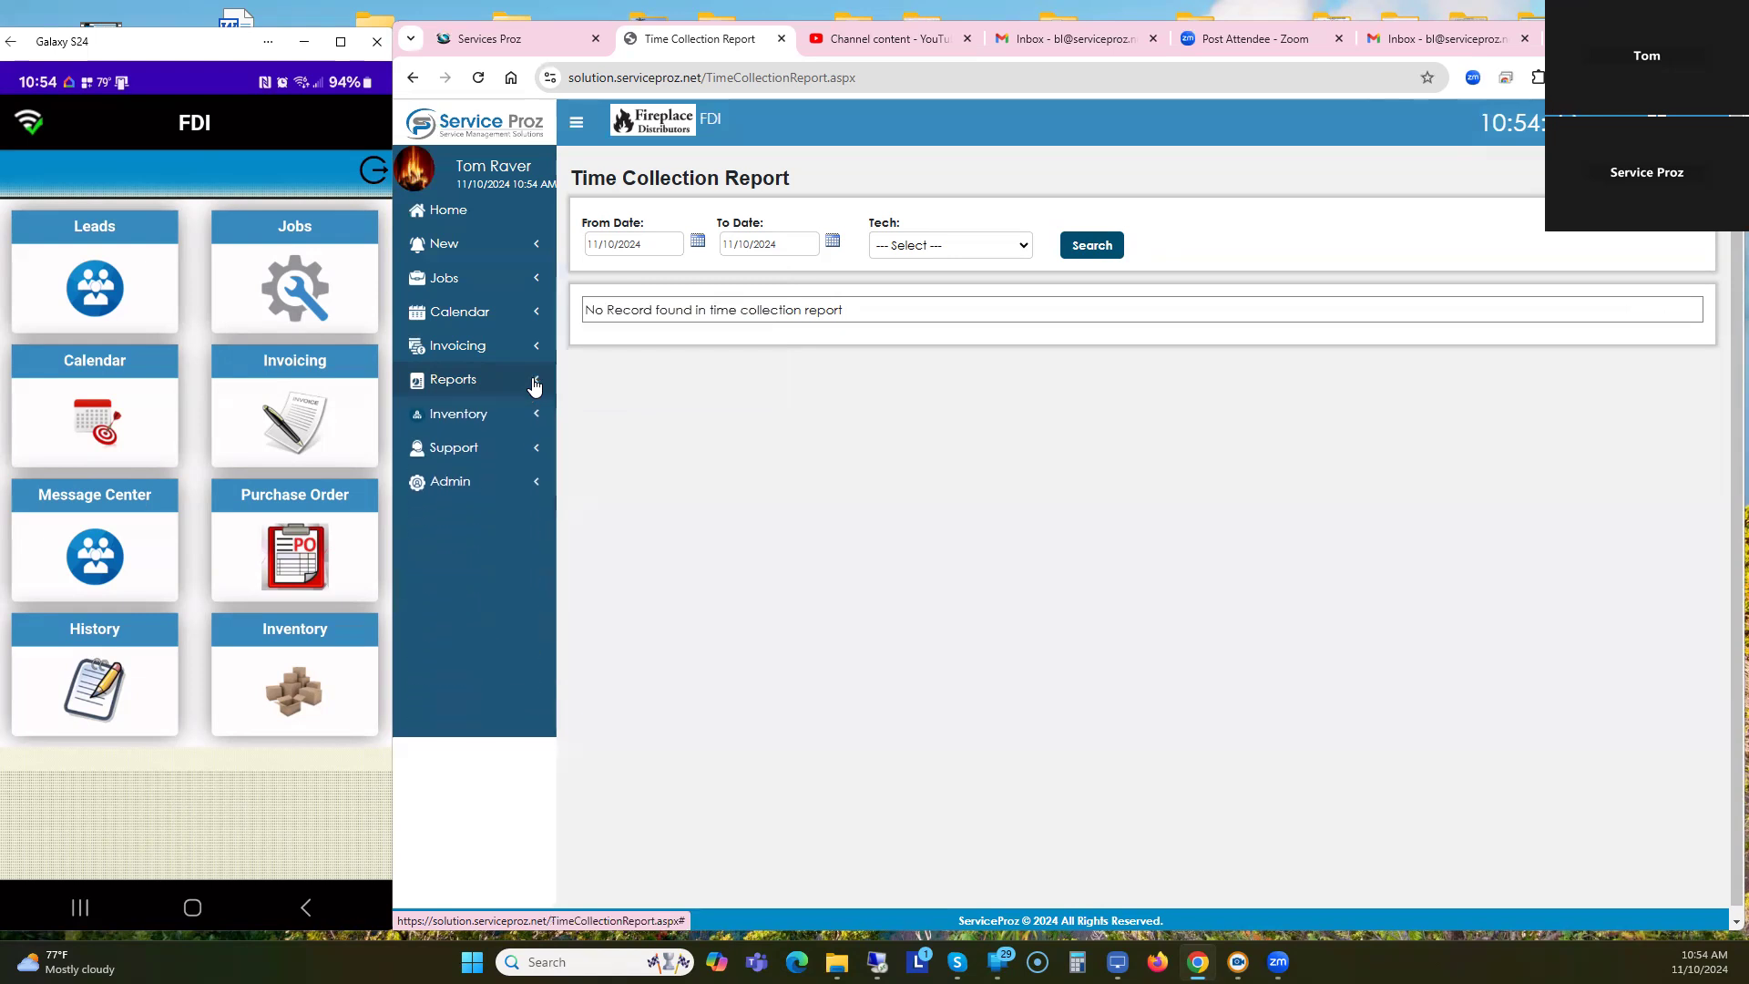
left_click(452, 382)
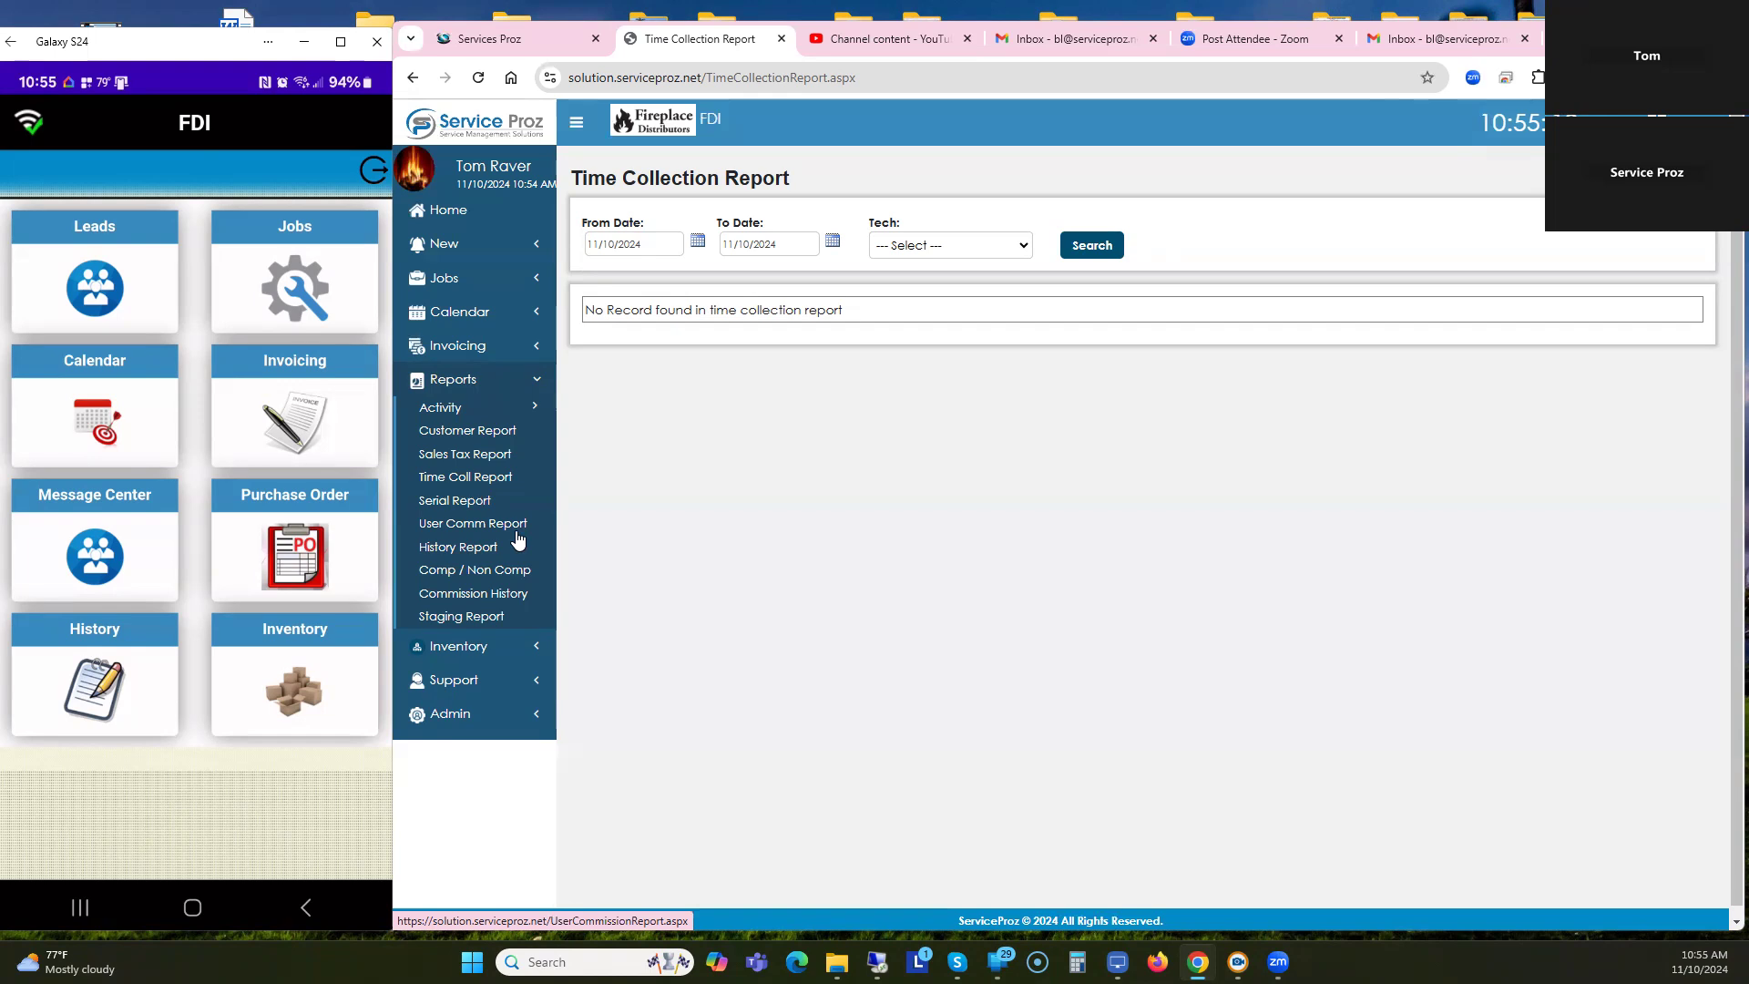
left_click(447, 211)
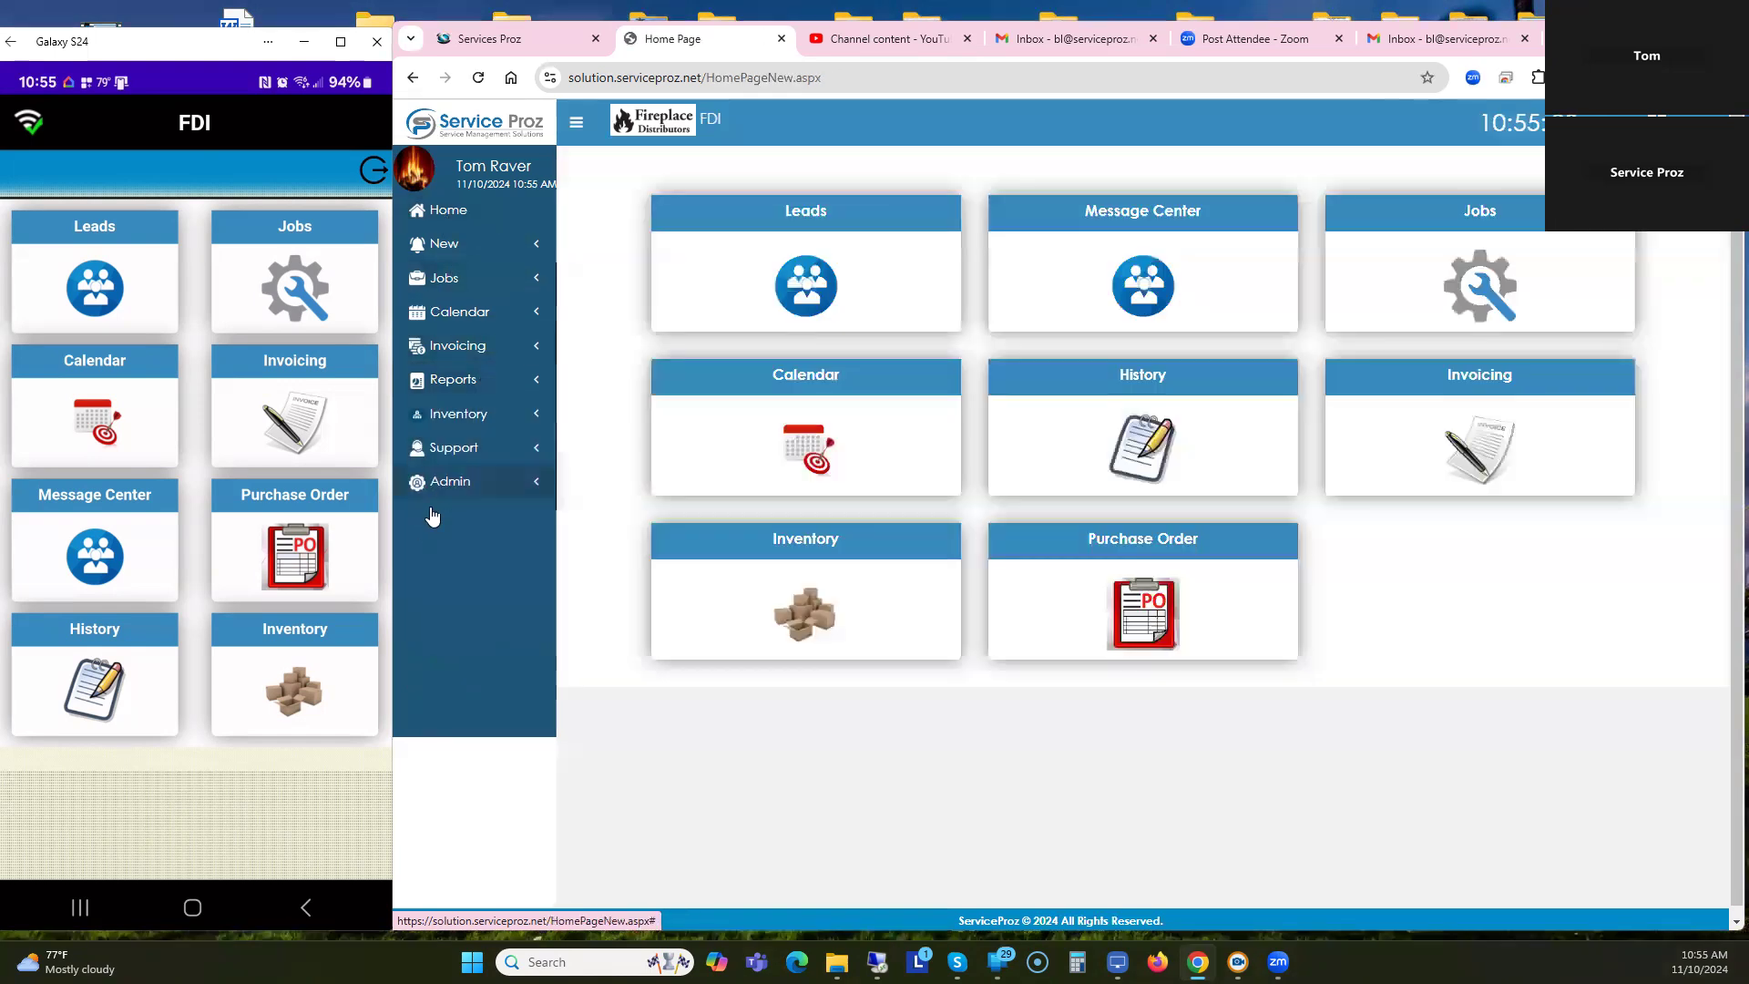
left_click(460, 484)
Edit the Normal User under Company > Users, tick History and Message Center, and save.
left_click(452, 512)
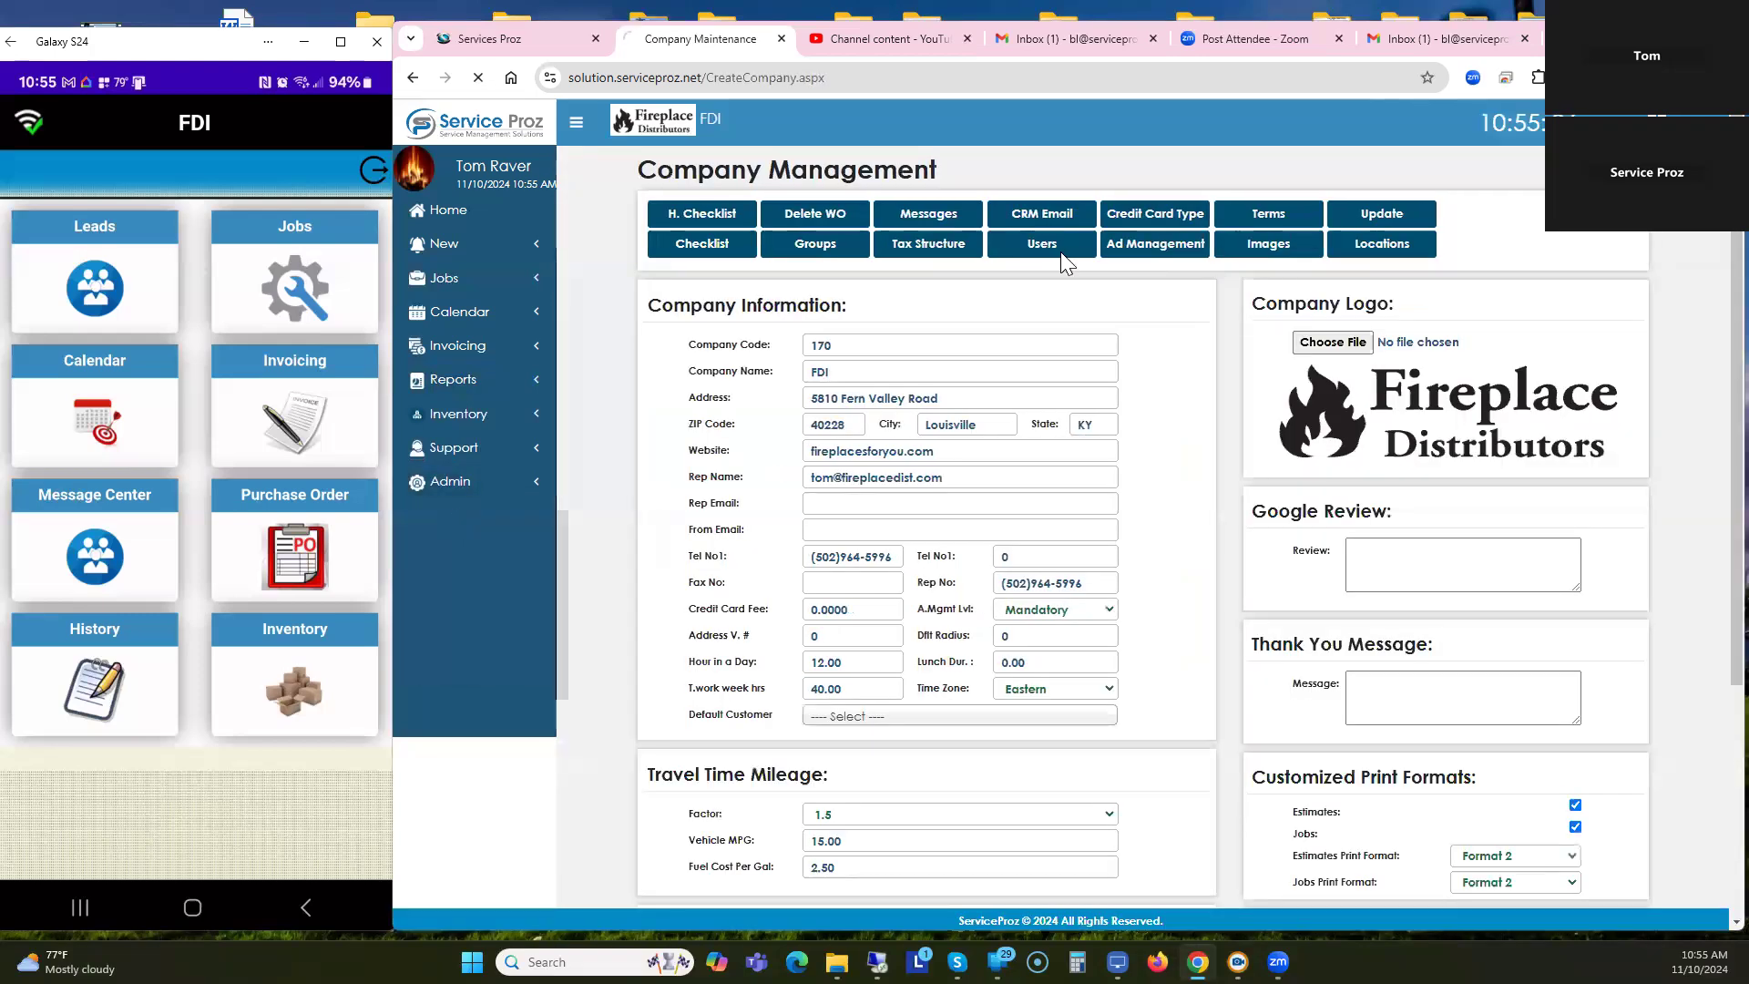
left_click(1060, 250)
scroll(1225, 444, "down", 1)
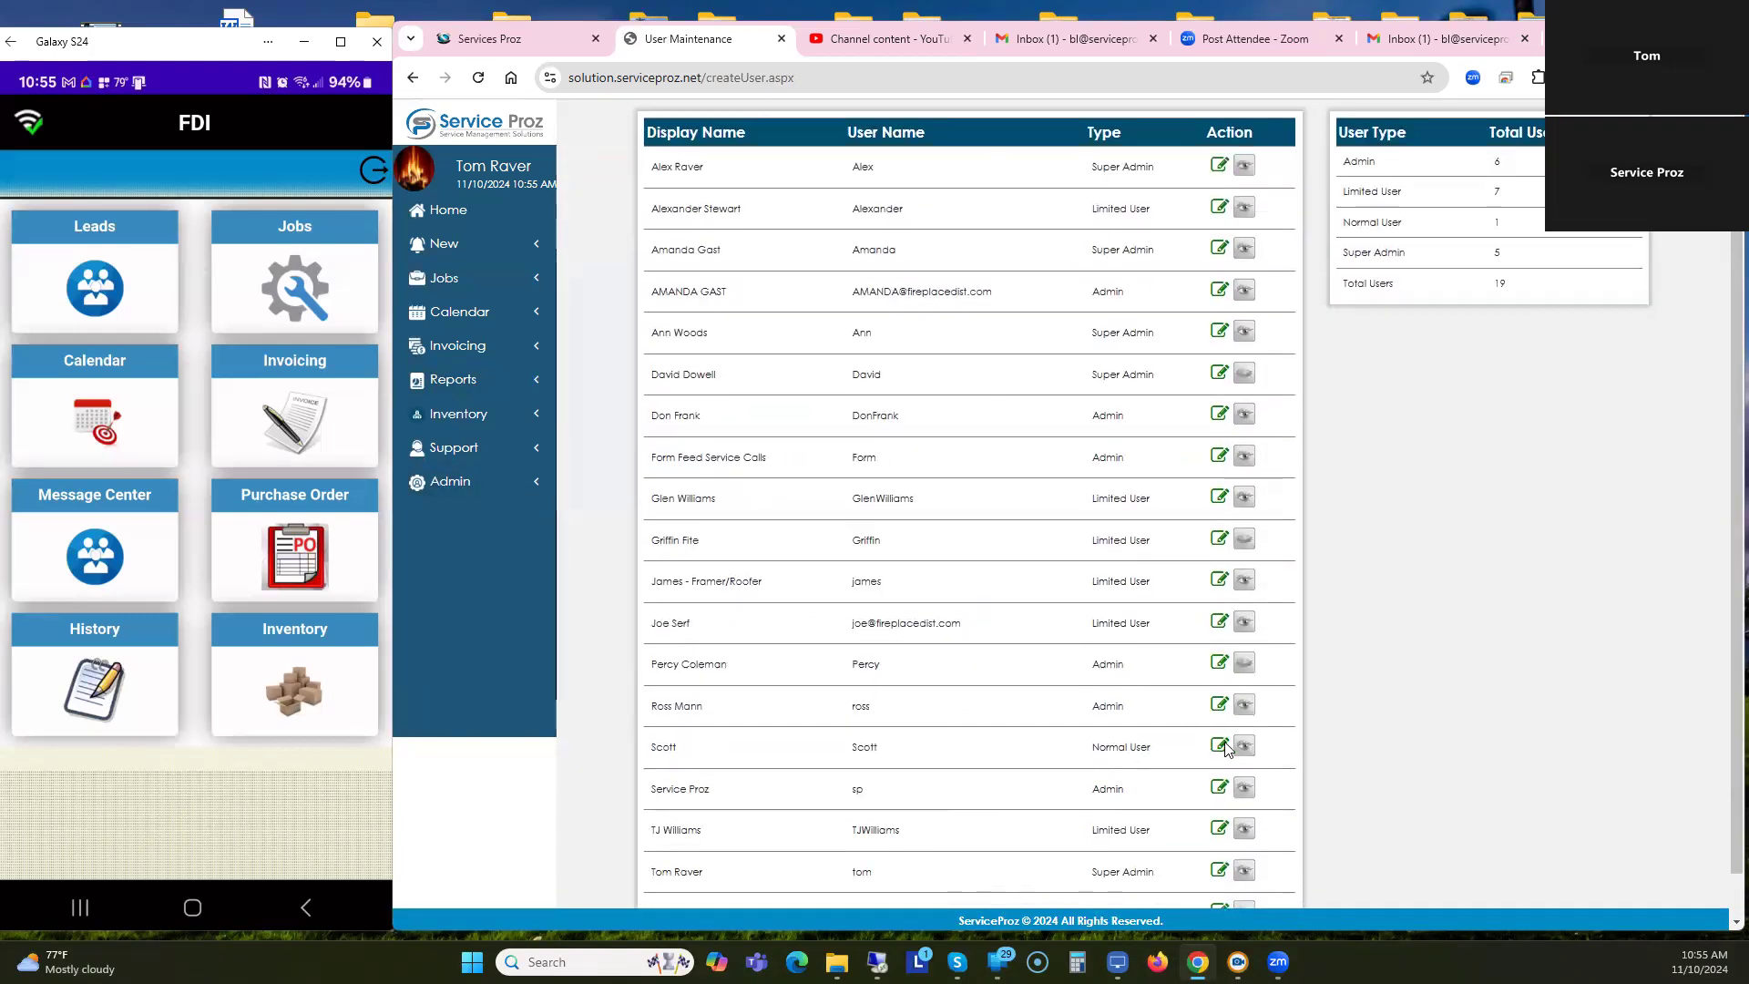
left_click(1219, 747)
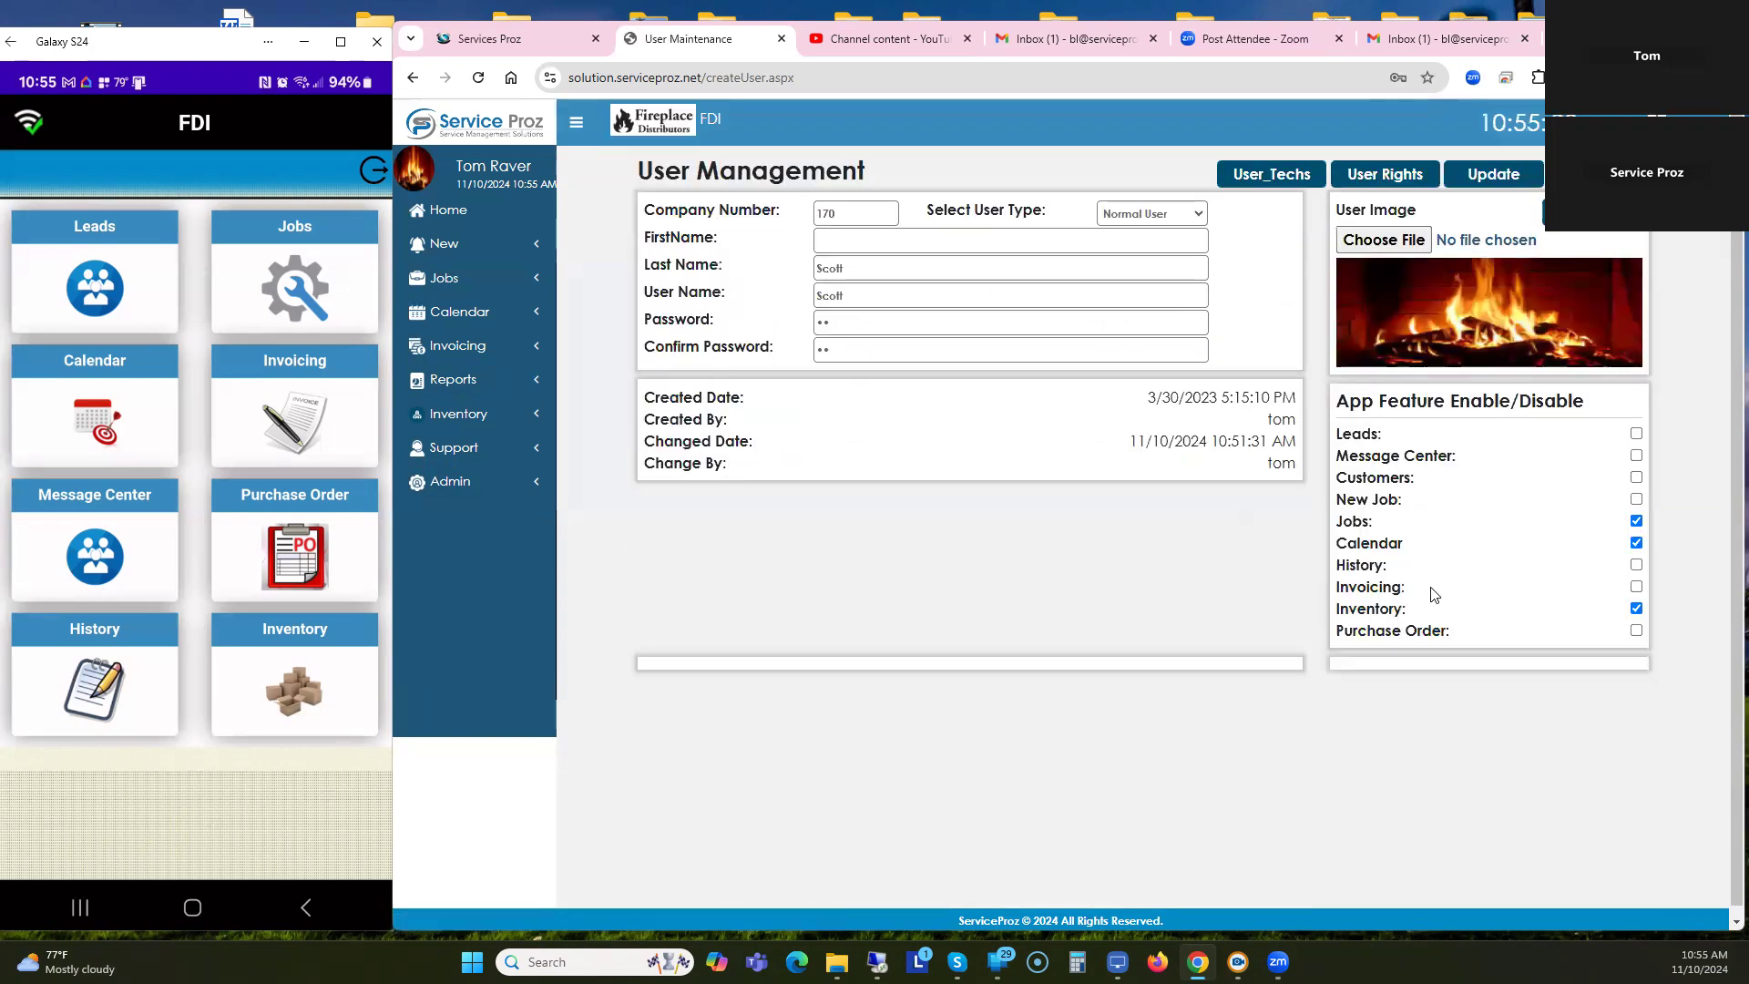
left_click(1637, 566)
left_click(1636, 455)
left_click(1493, 177)
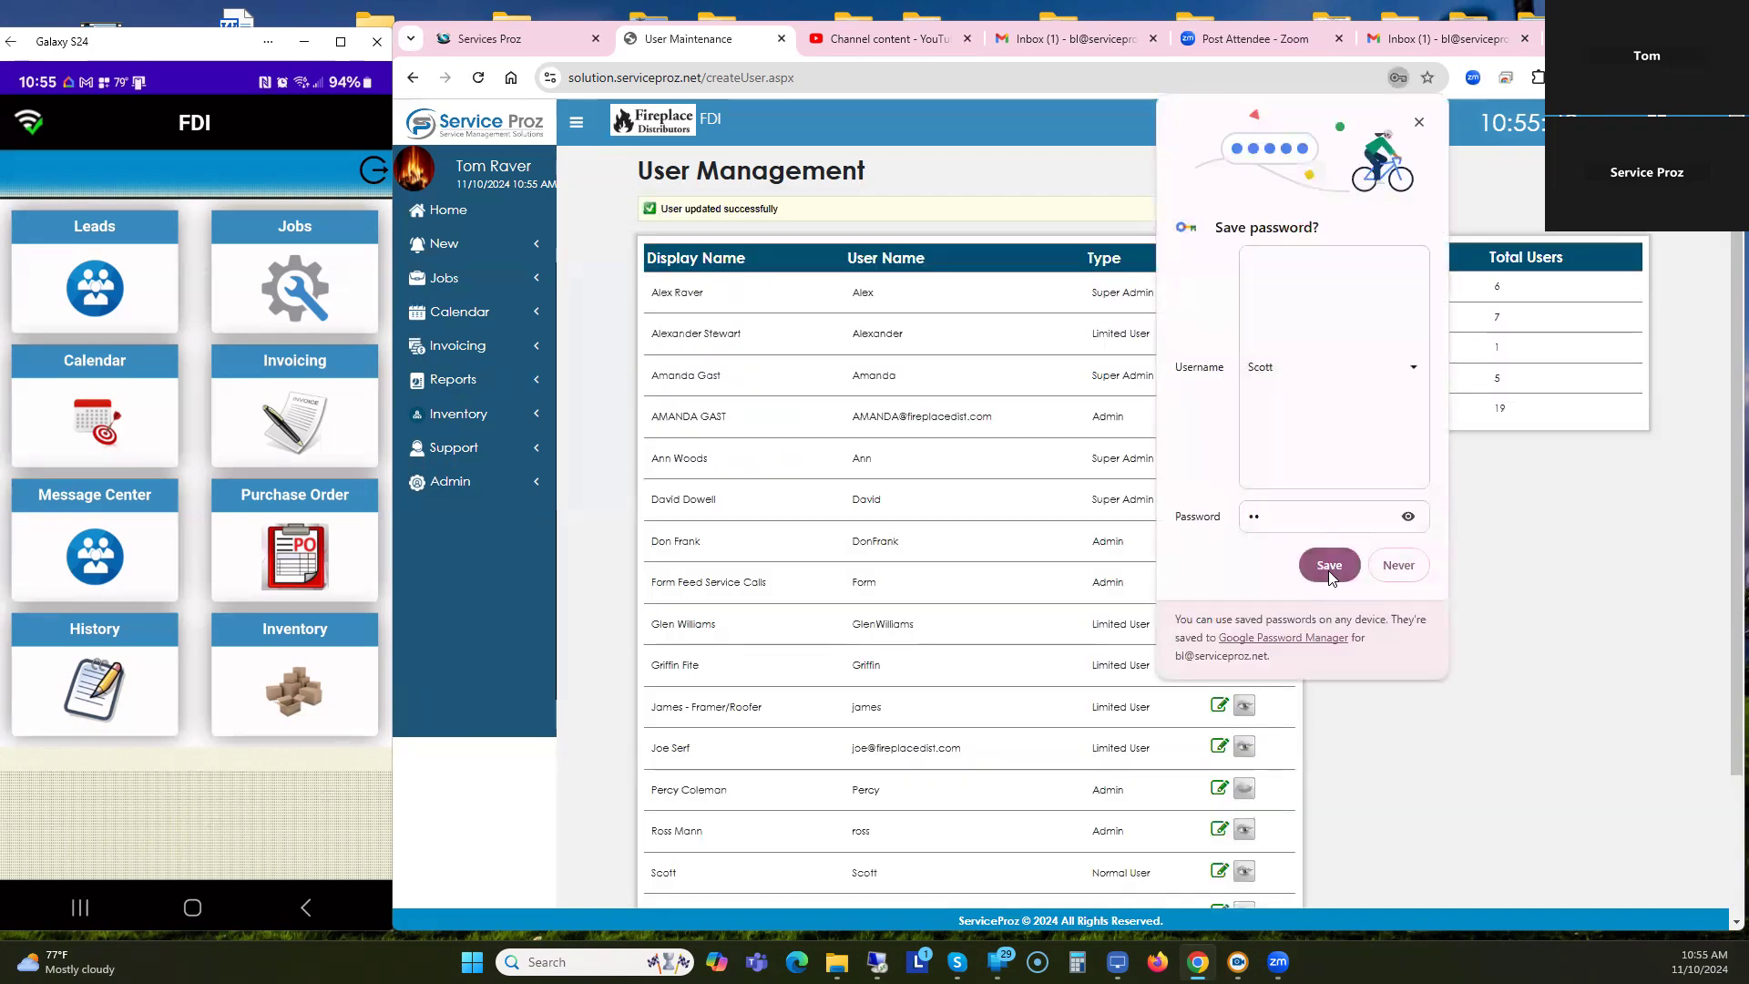
left_click(1328, 565)
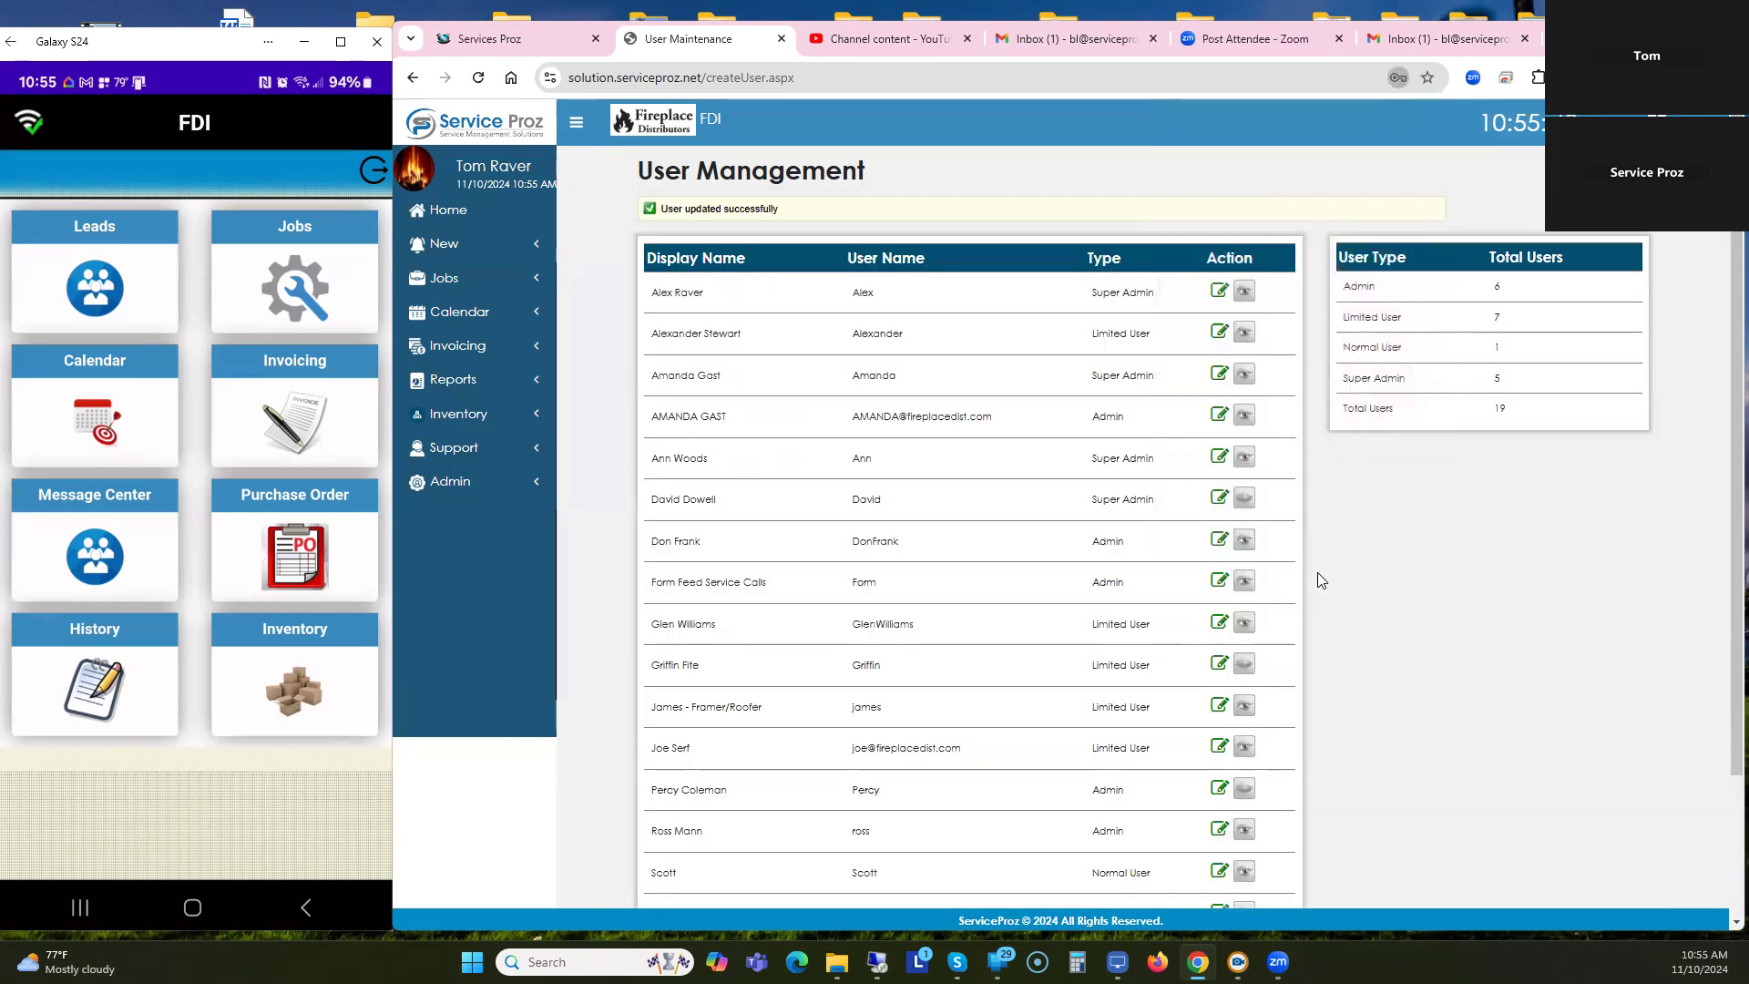
Log out of the phone app and sign back in with the company number and Normal User's credentials.
left_click(448, 211)
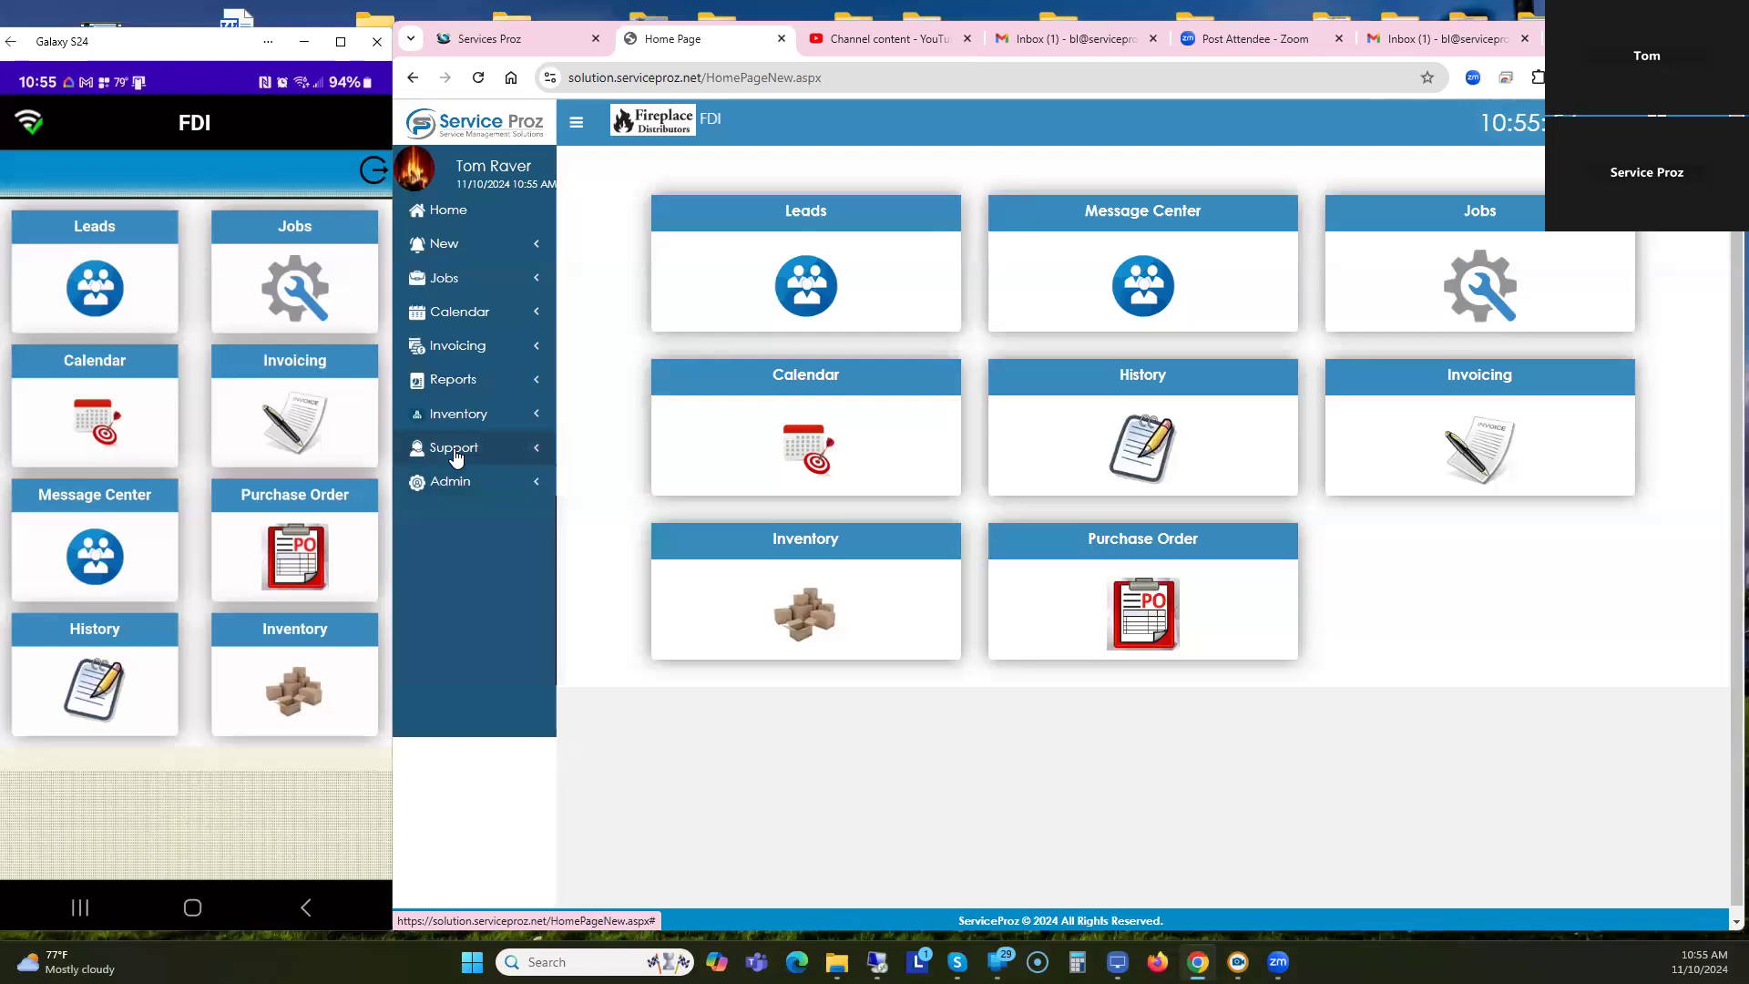
left_click(374, 173)
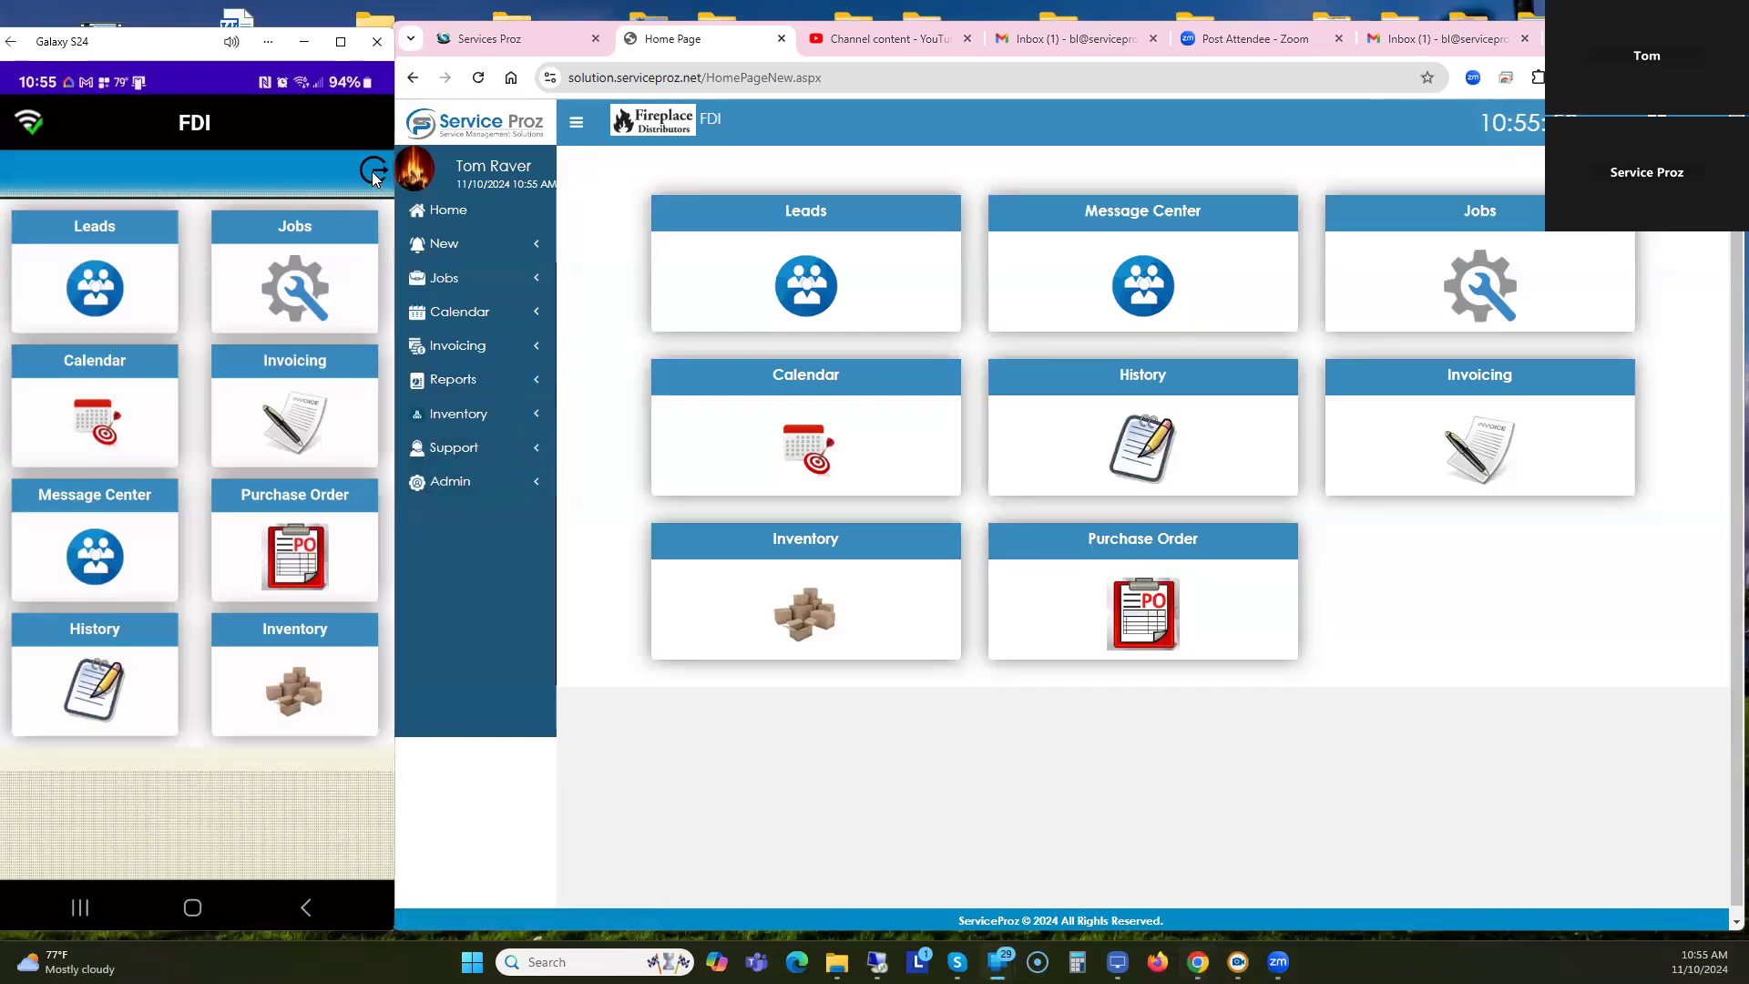
left_click(295, 527)
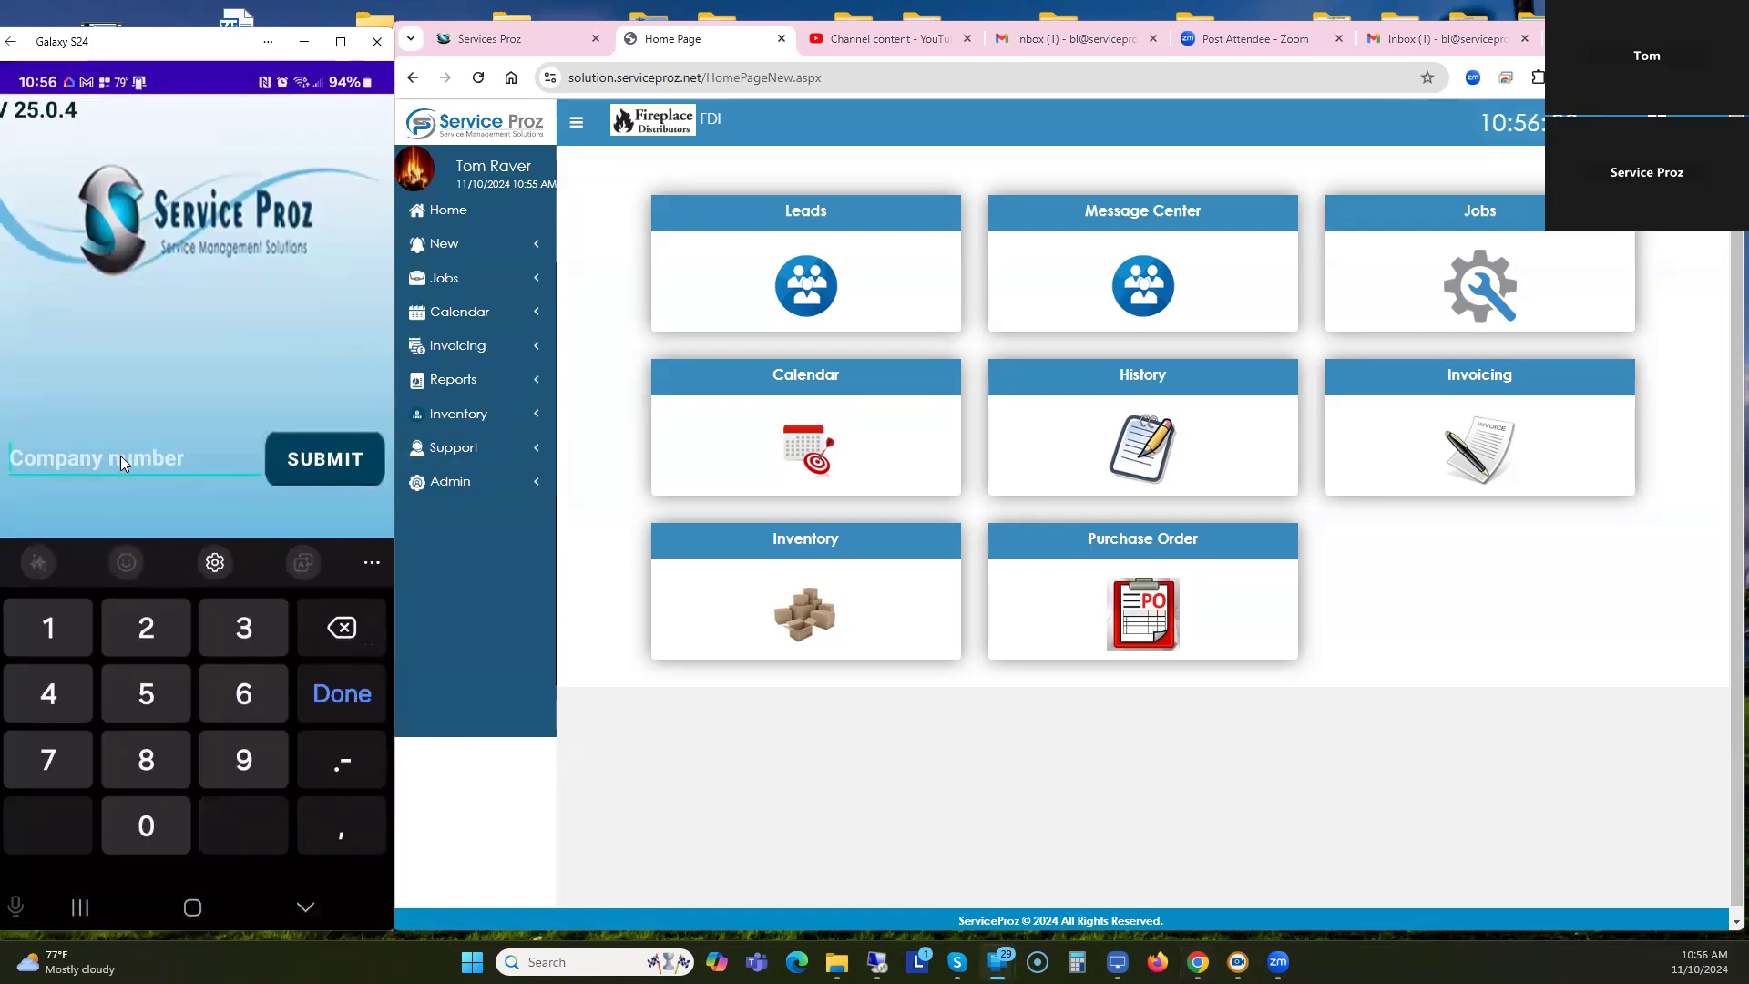
type("170")
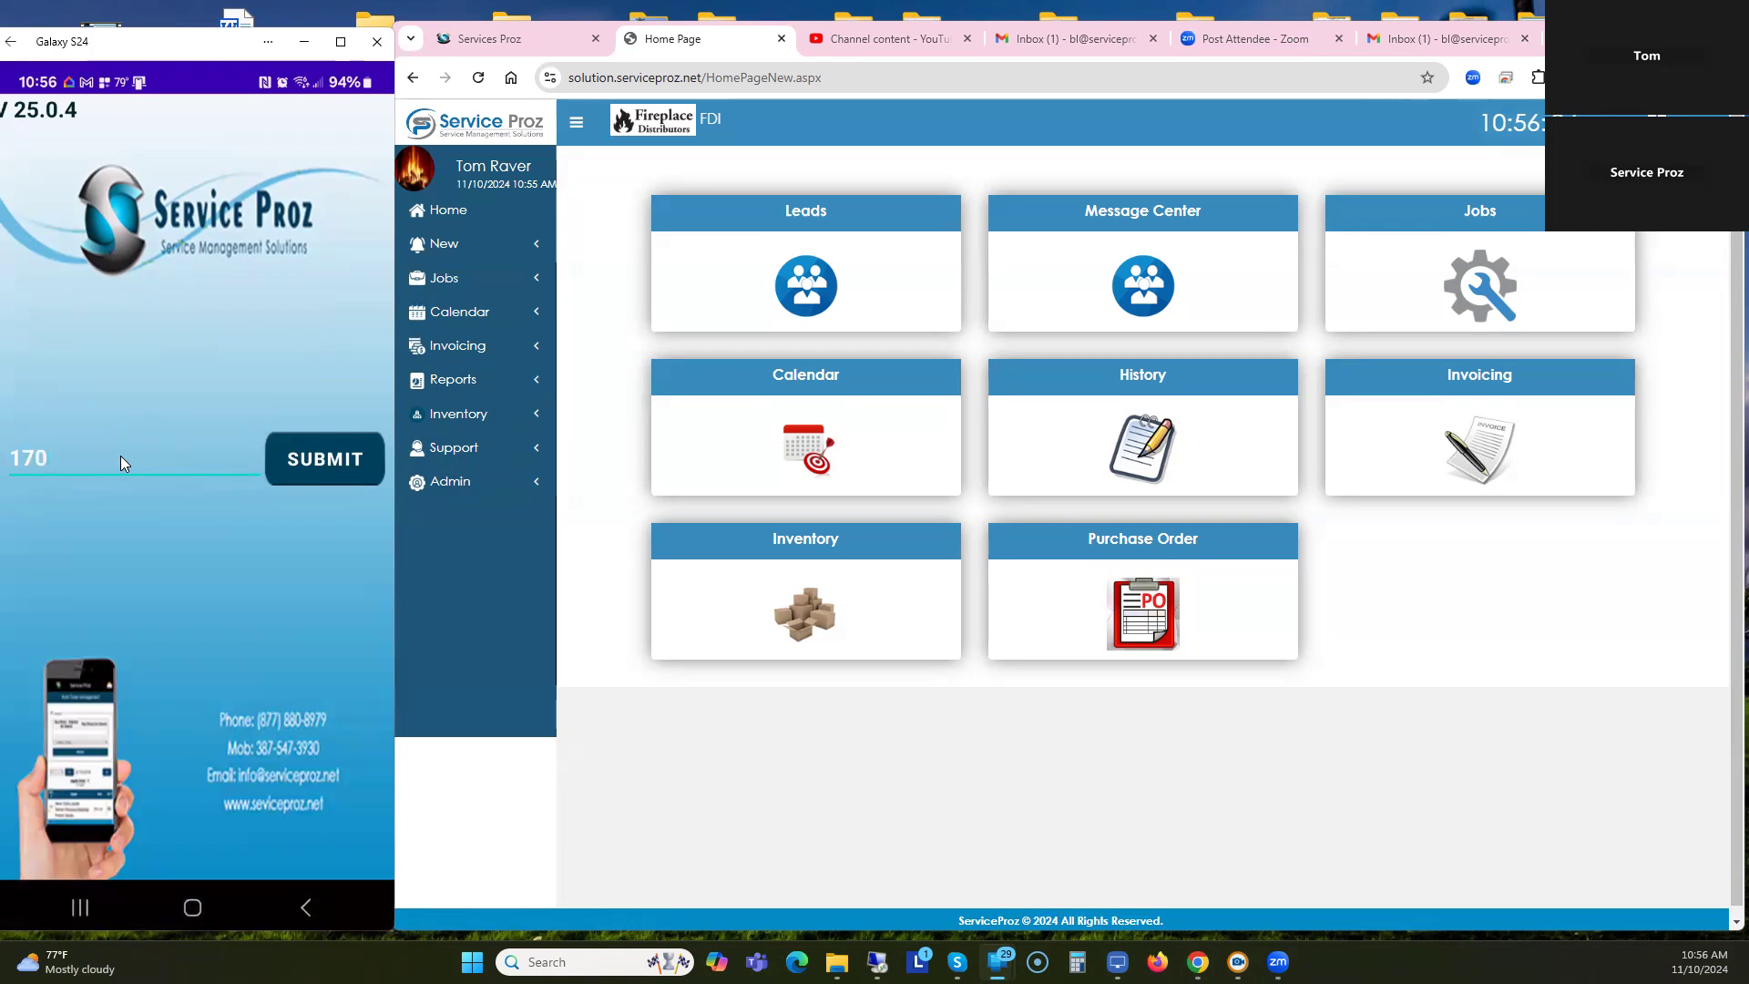
left_click(337, 460)
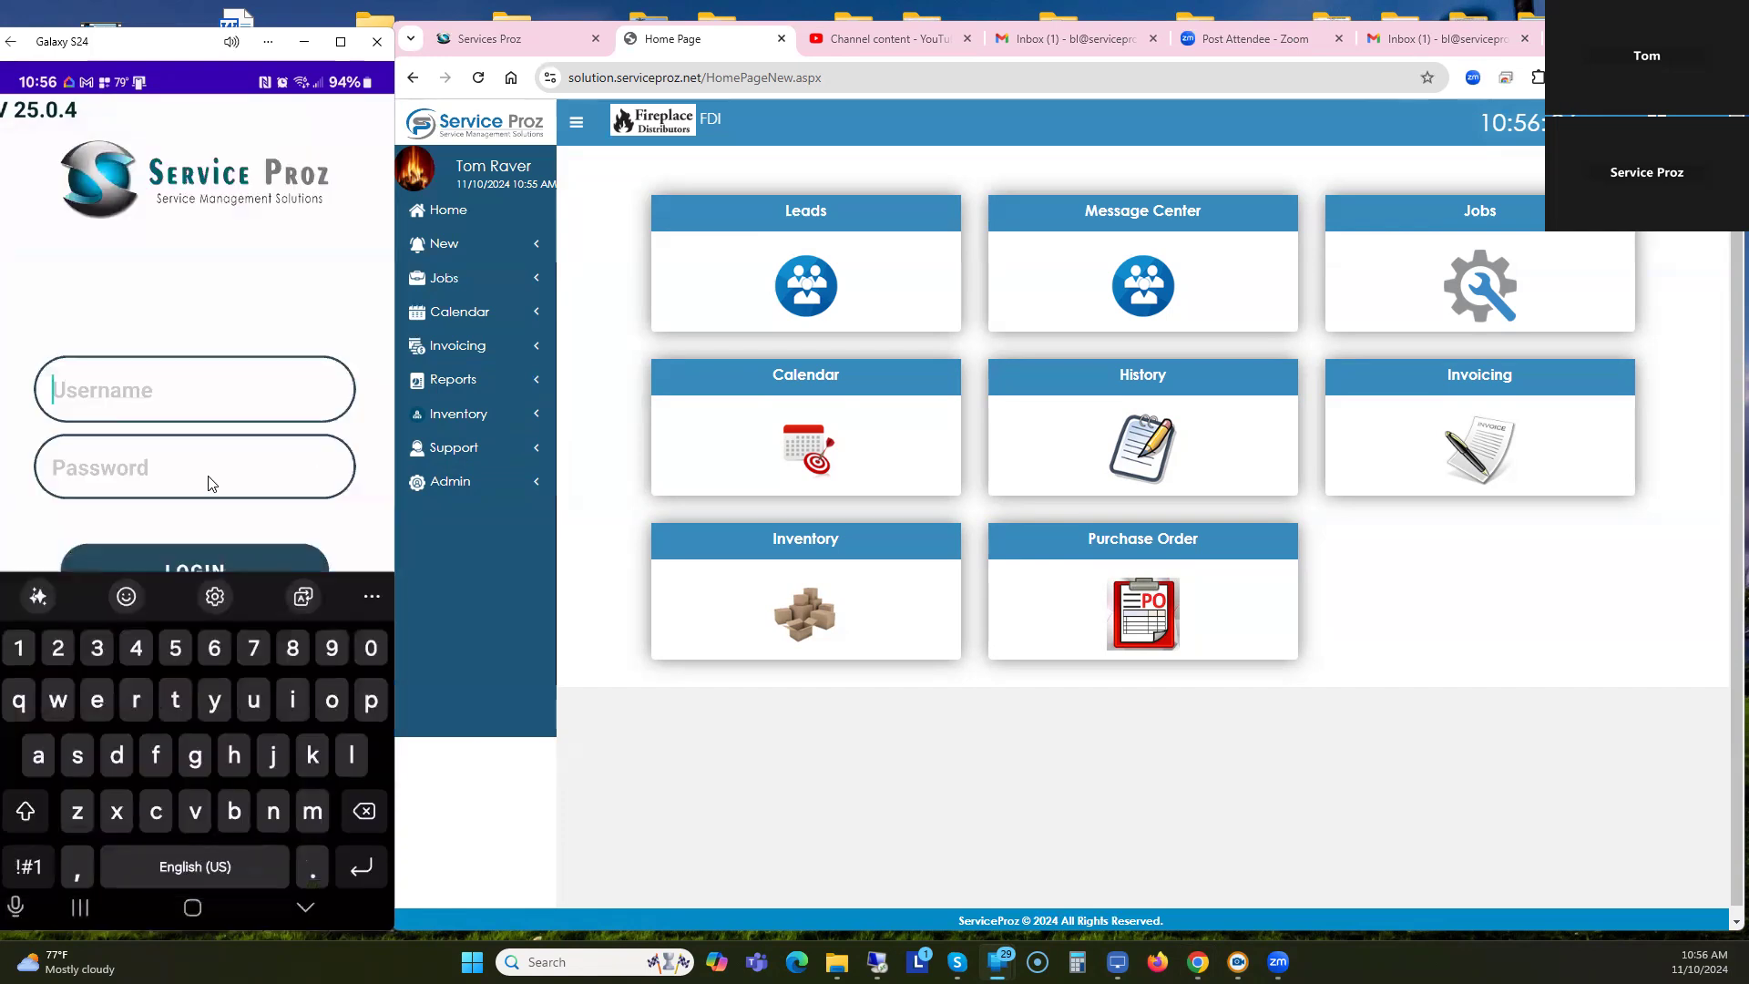
left_click(113, 391)
type("scott")
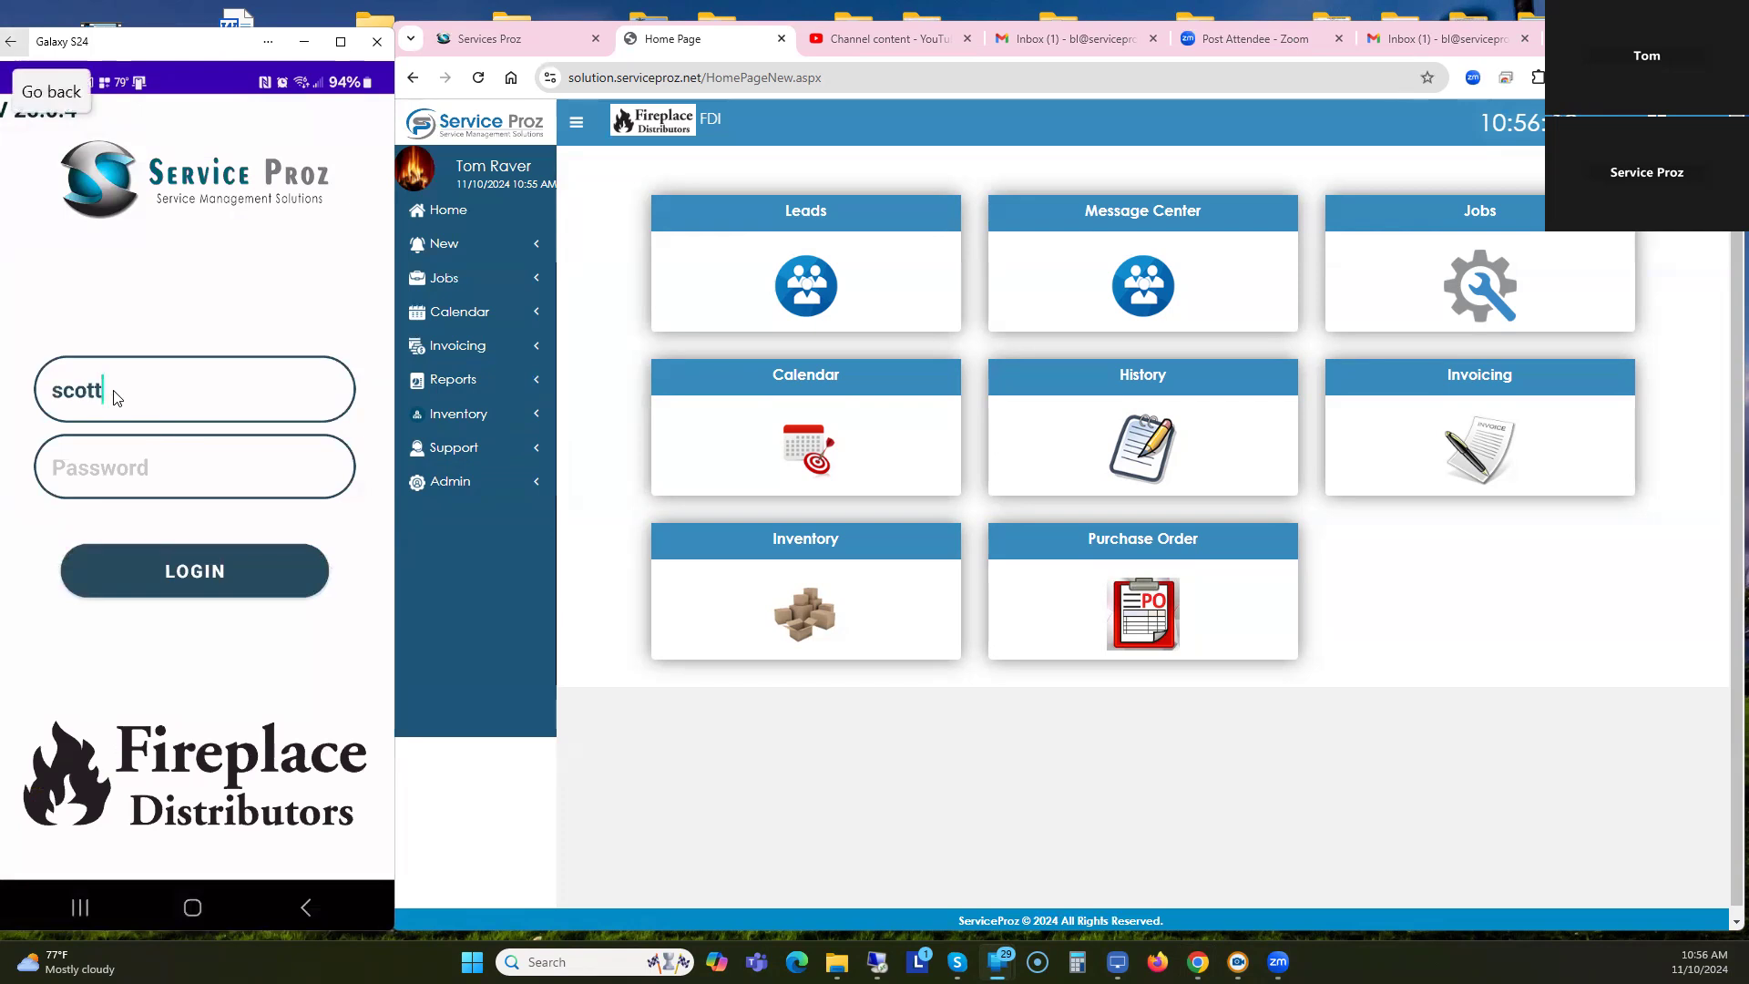
left_click(84, 473)
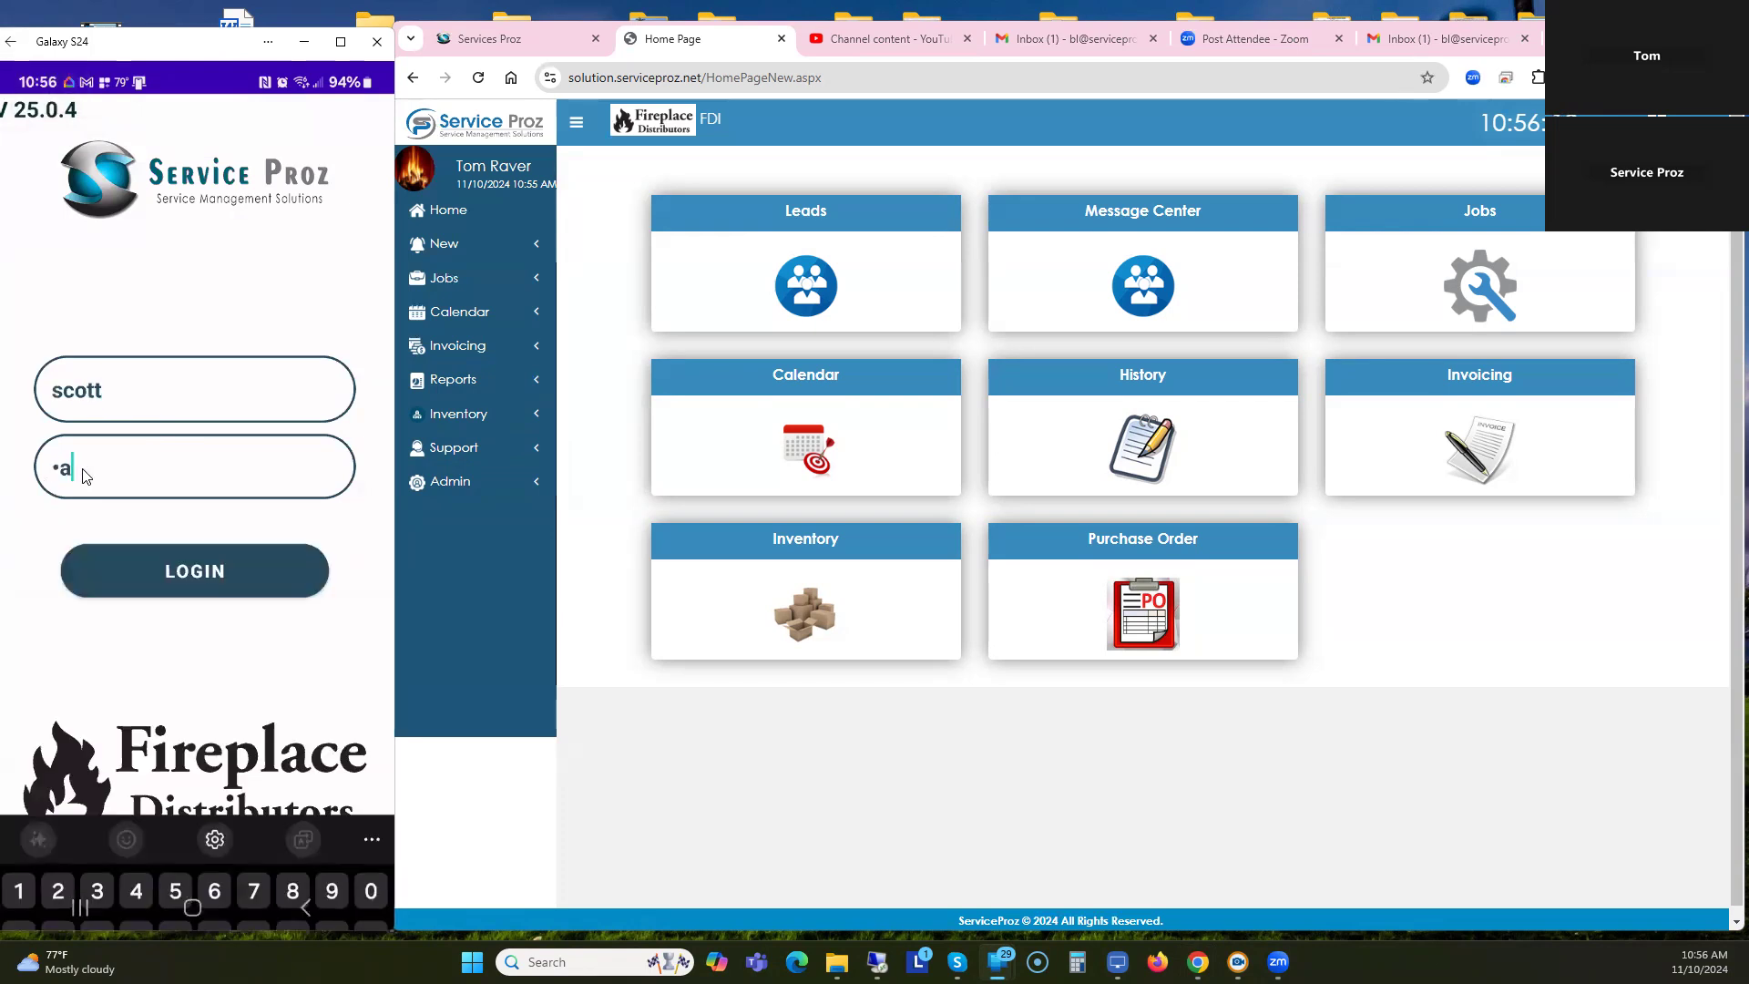
left_click(191, 583)
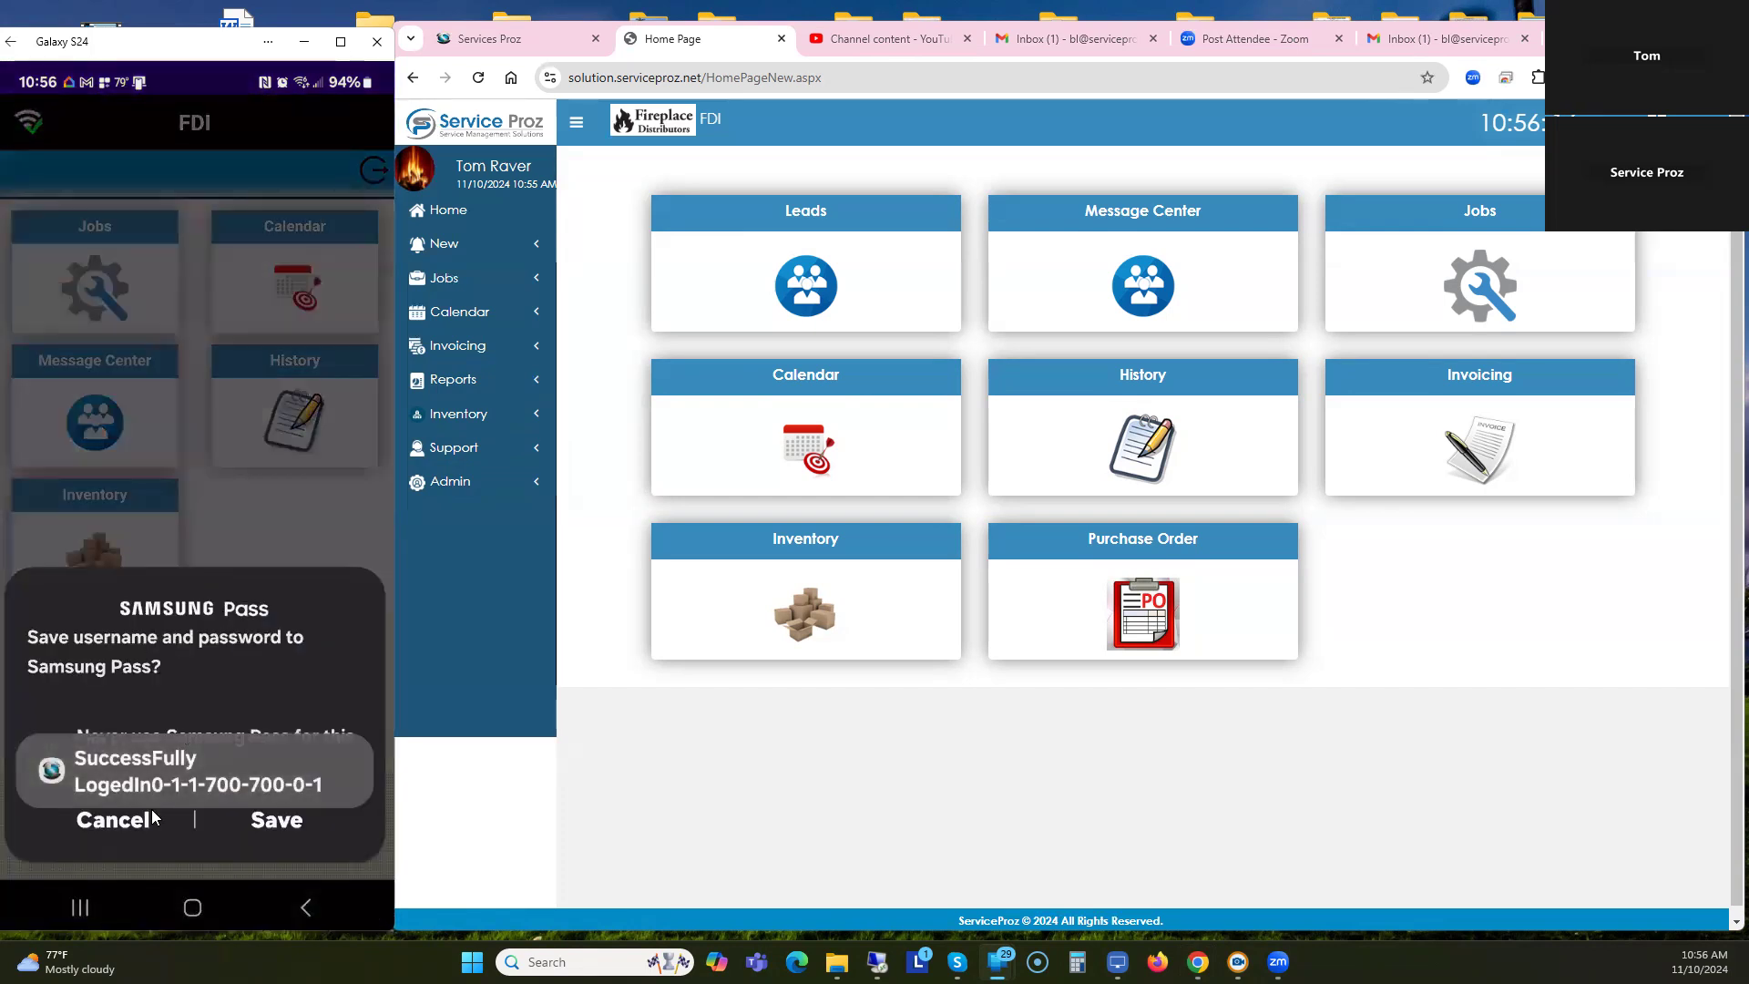
left_click(120, 825)
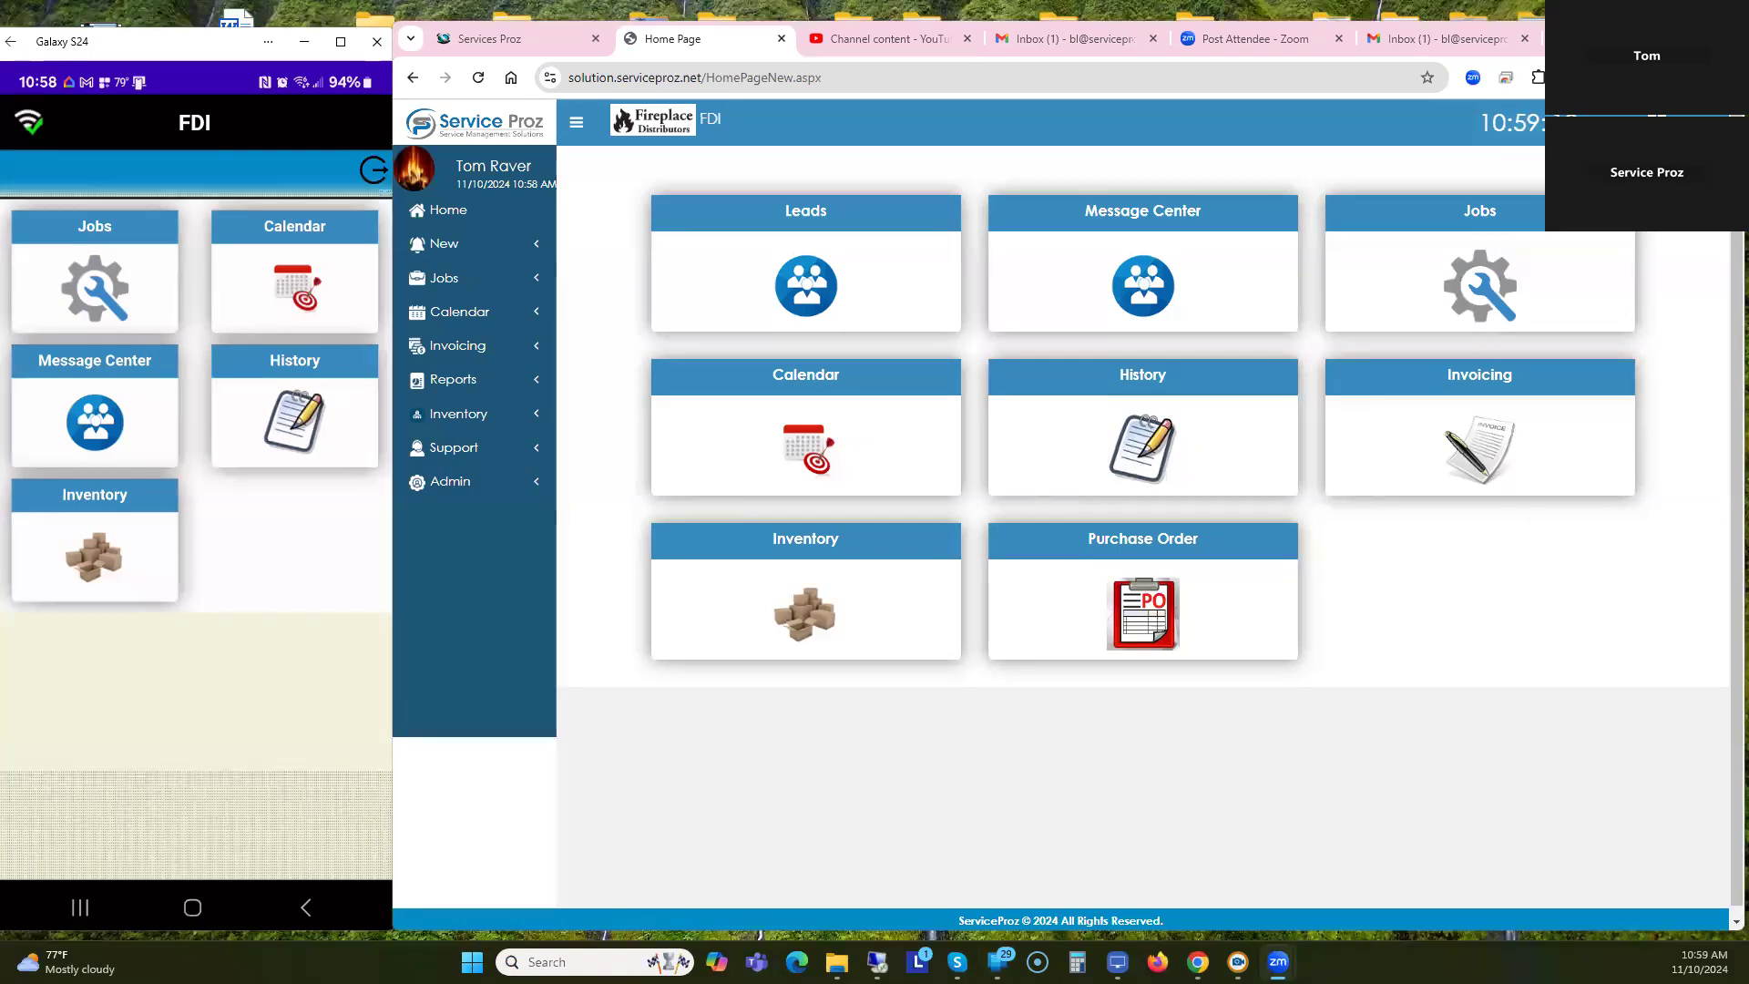
Open Company Maintenance from Admin, scroll to User Information and select the Security Code field.
left_click(444, 490)
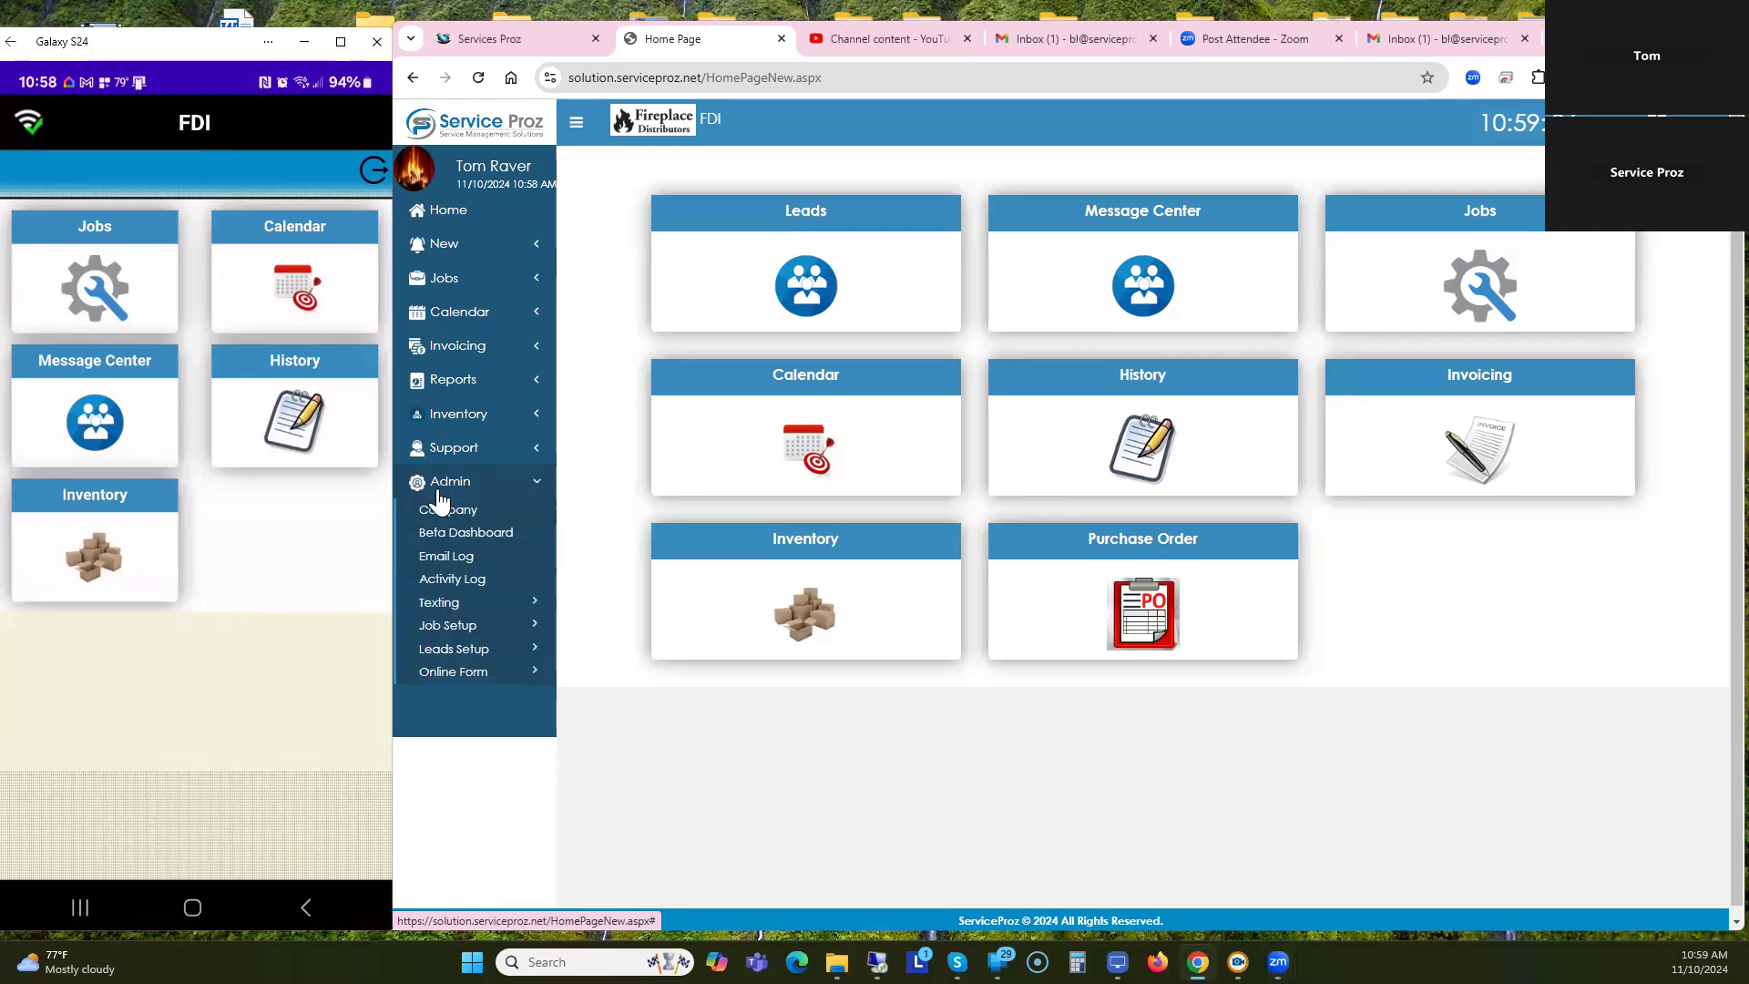
left_click(453, 513)
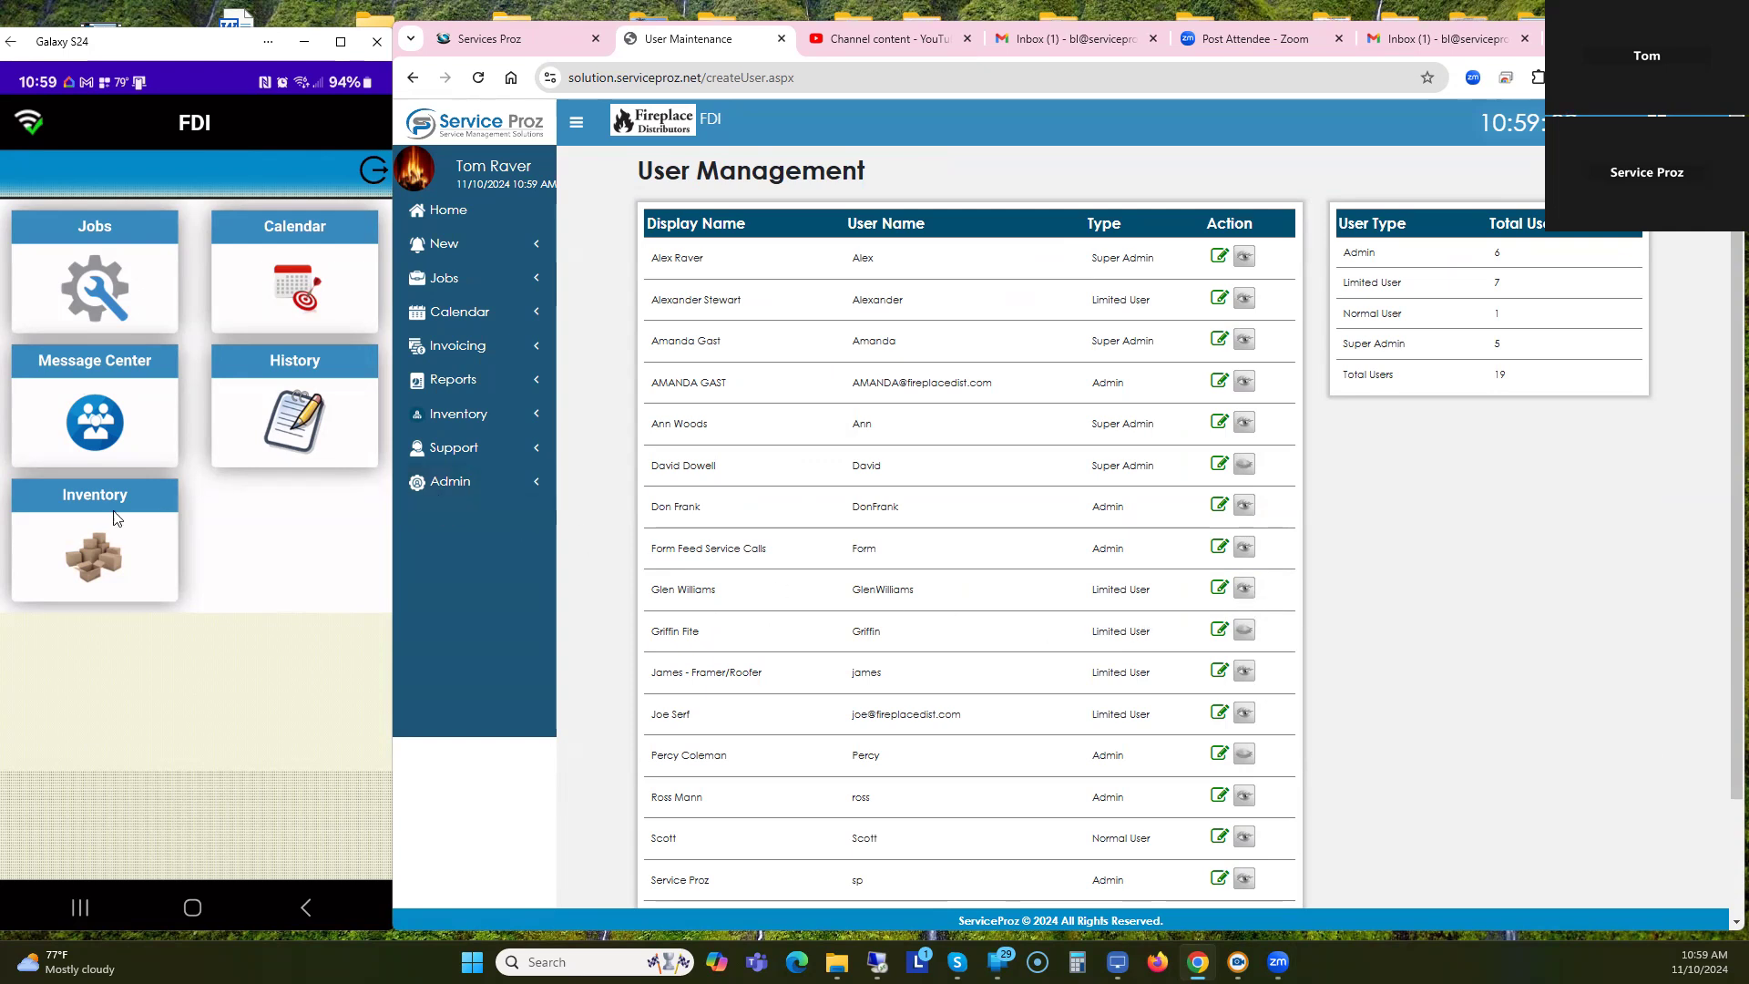
left_click(448, 211)
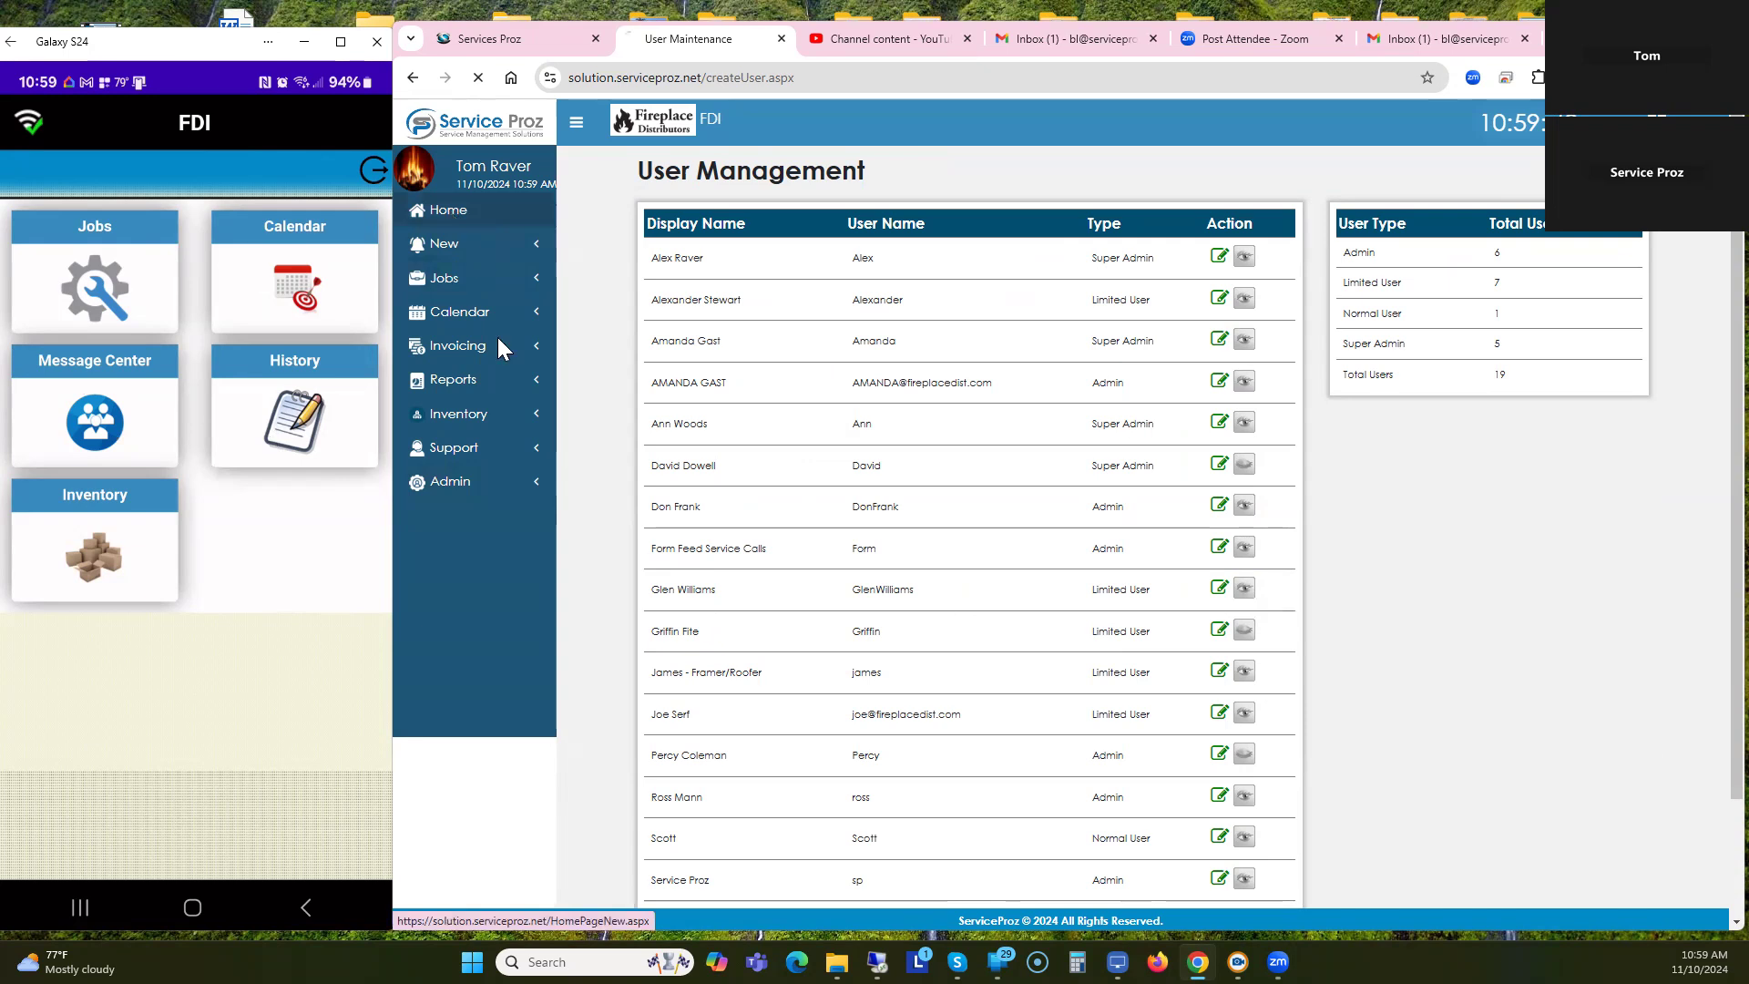
left_click(453, 484)
mouse_move(438, 609)
left_click(459, 511)
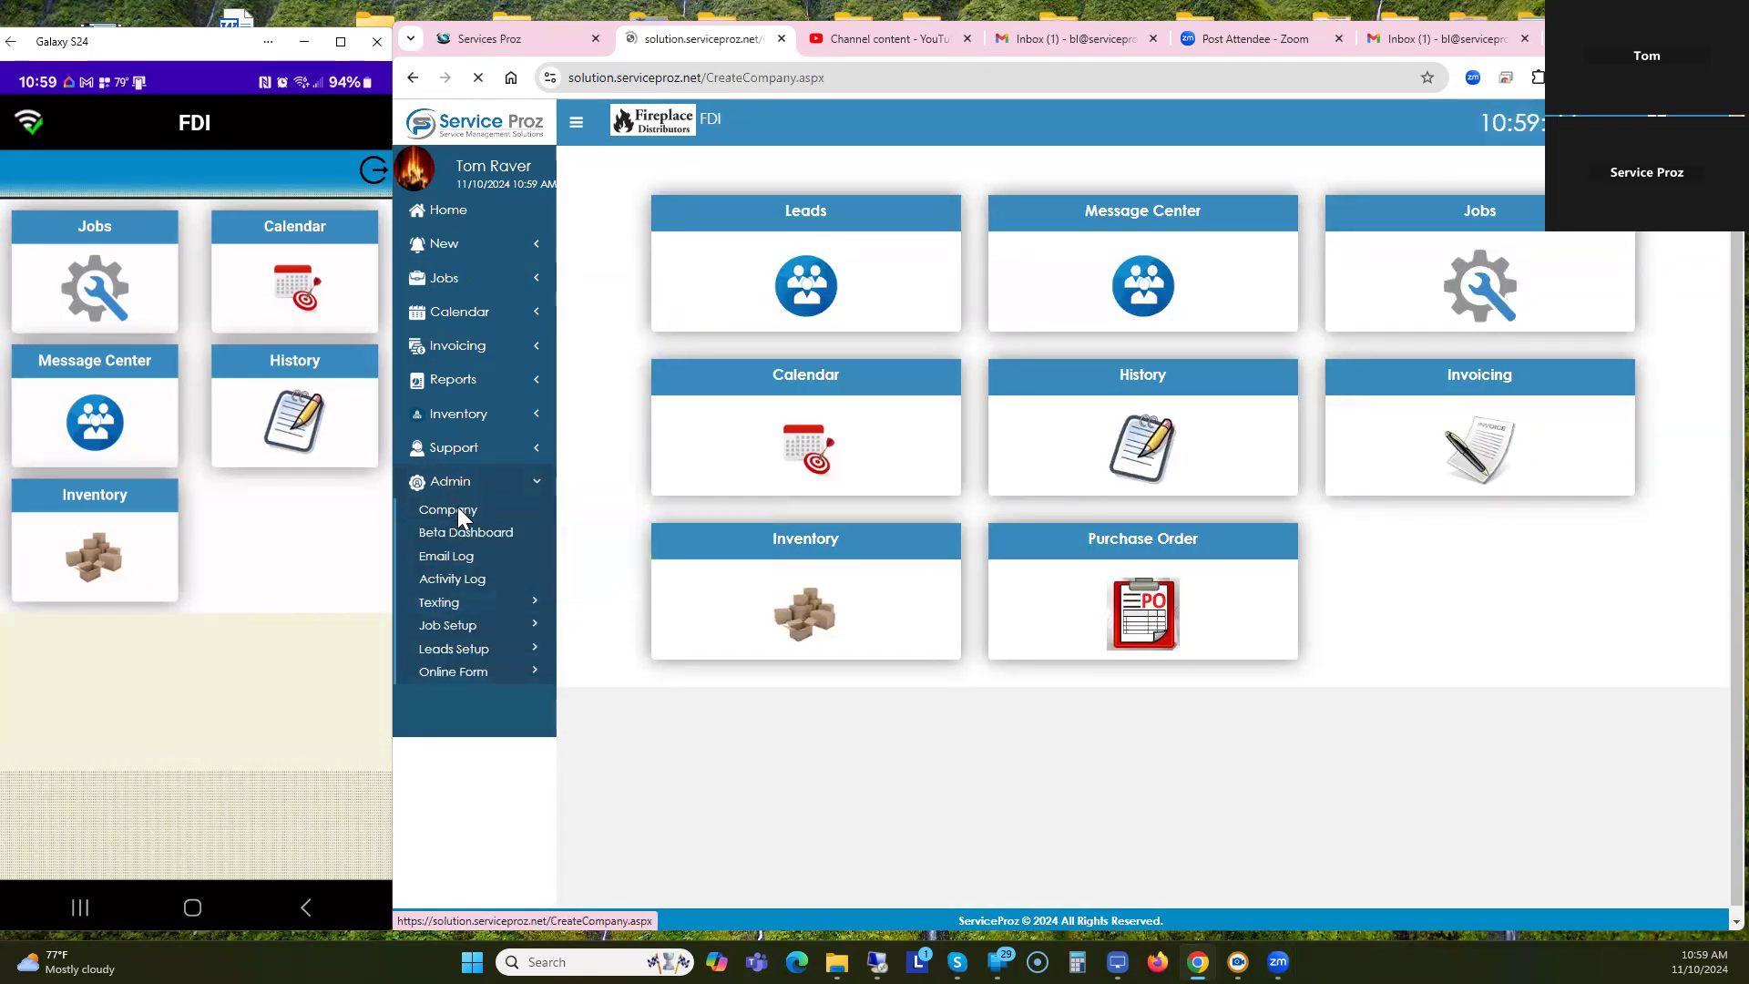
scroll(938, 440, "down", 4)
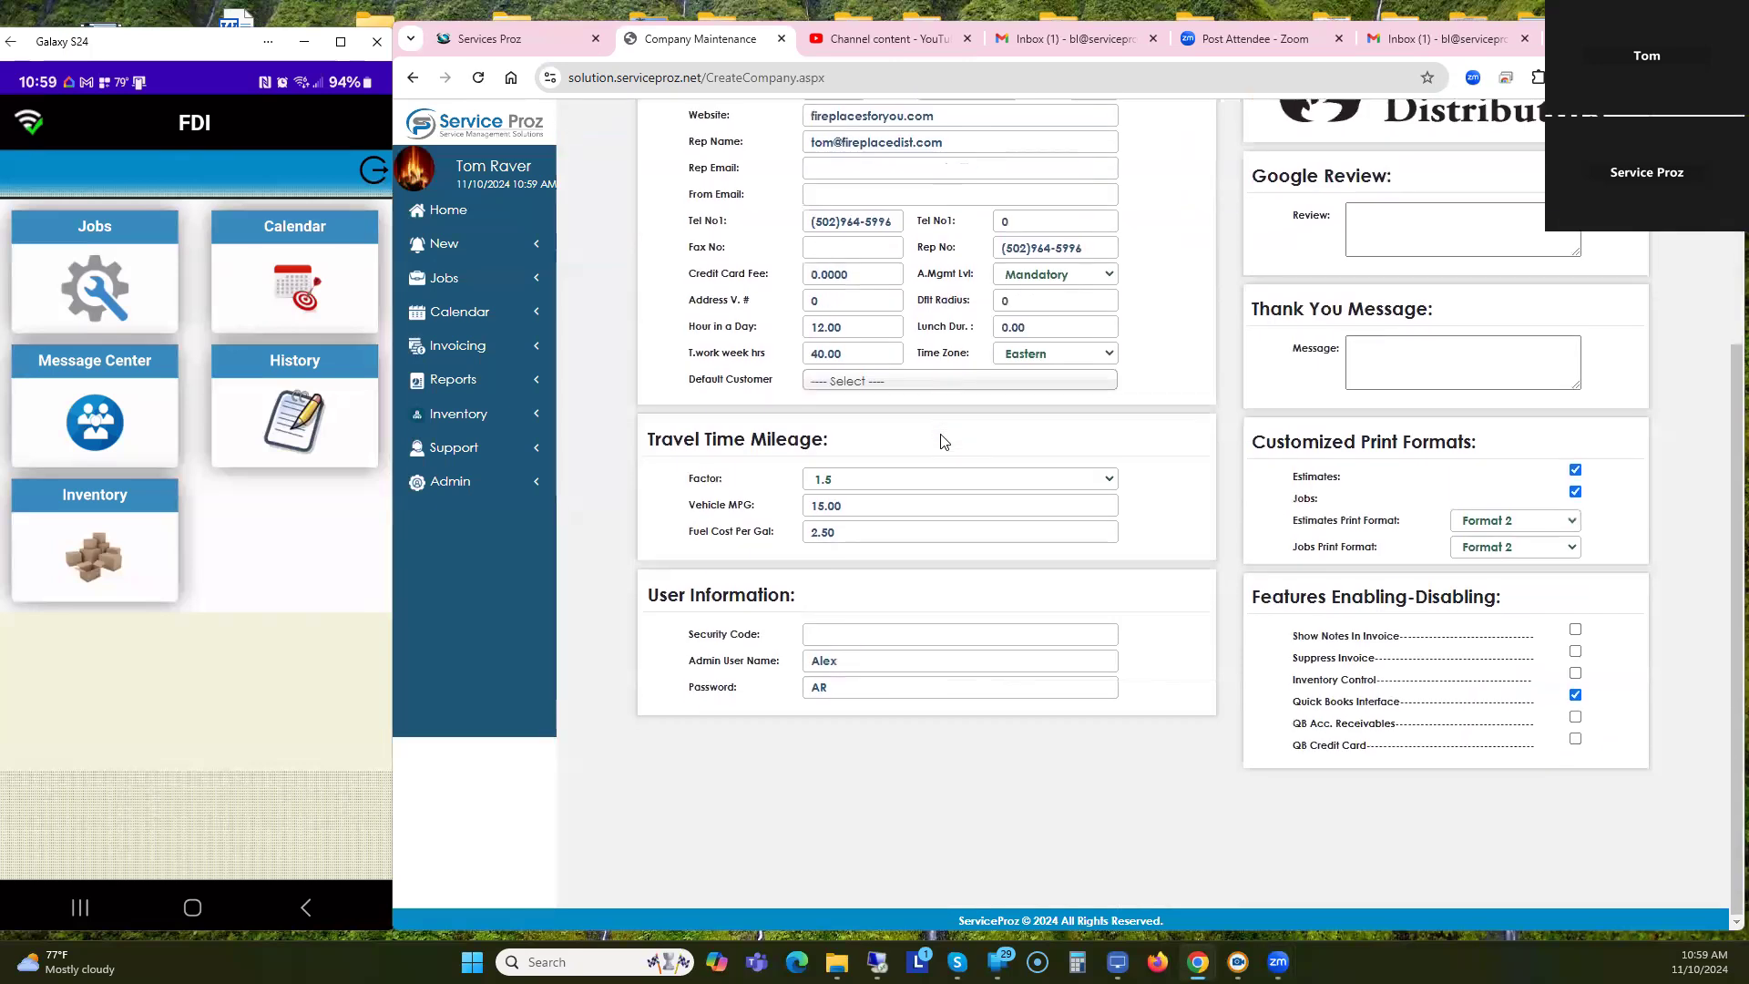
left_click(819, 639)
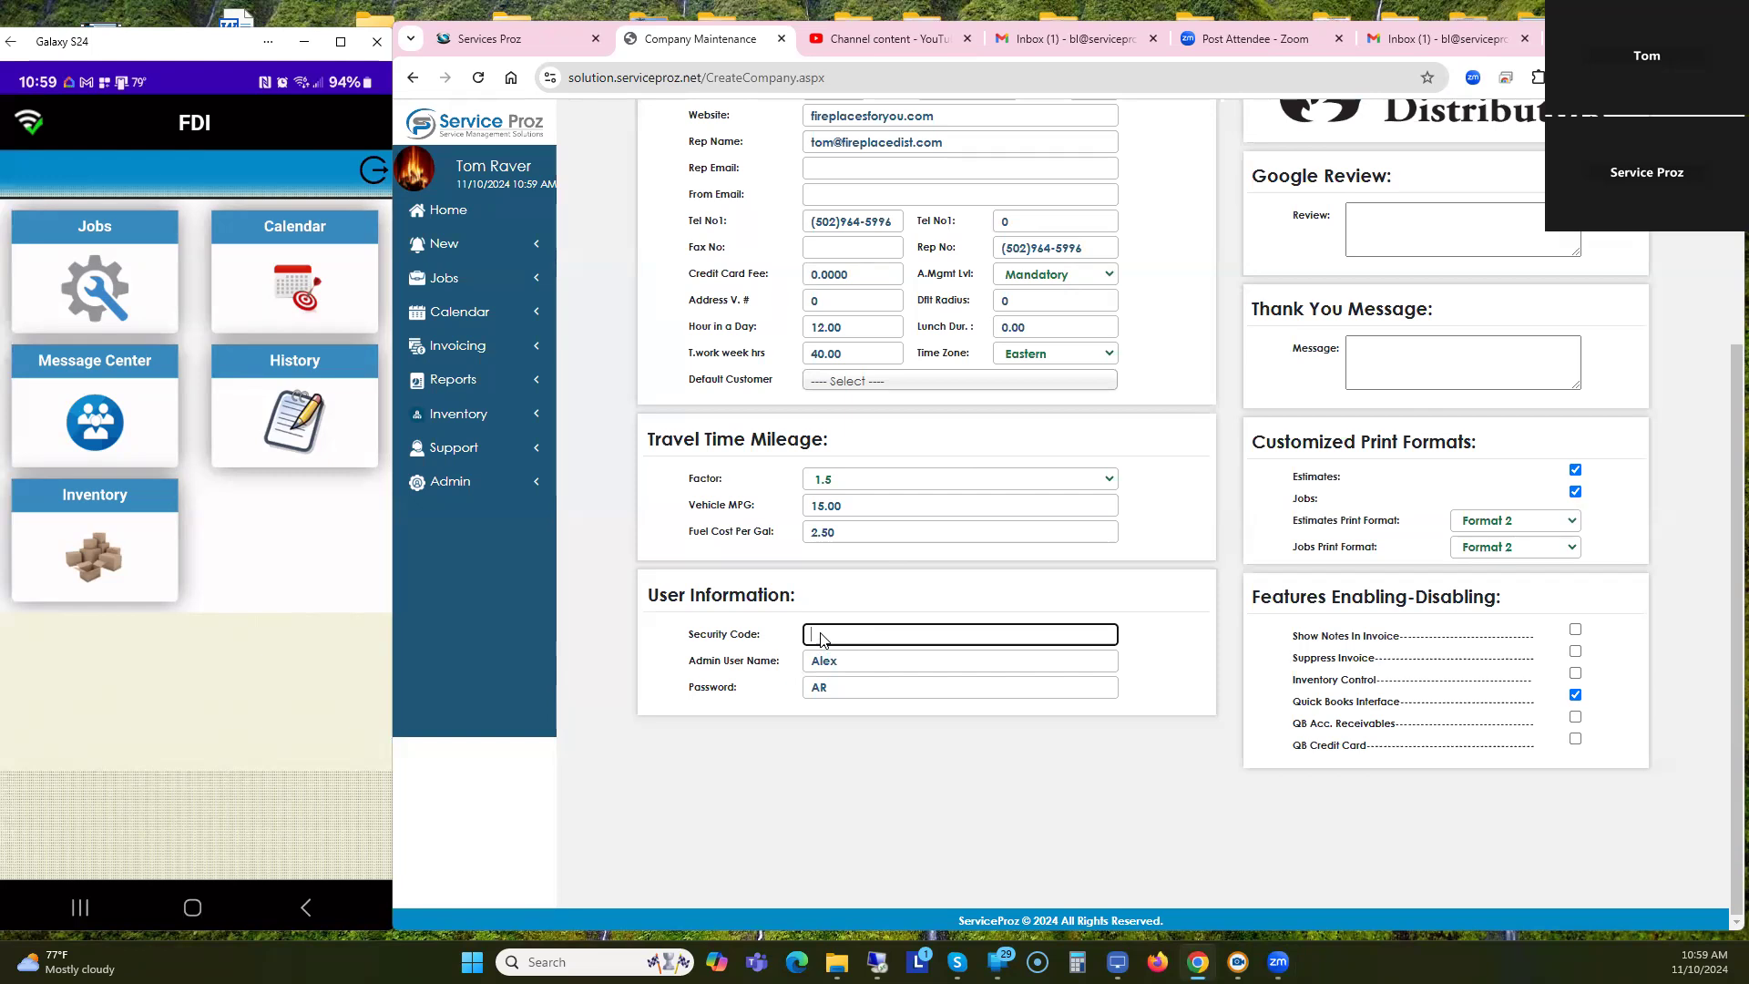
Leave the Company Maintenance page and return to the Service Proz home dashboard.
left_click(449, 215)
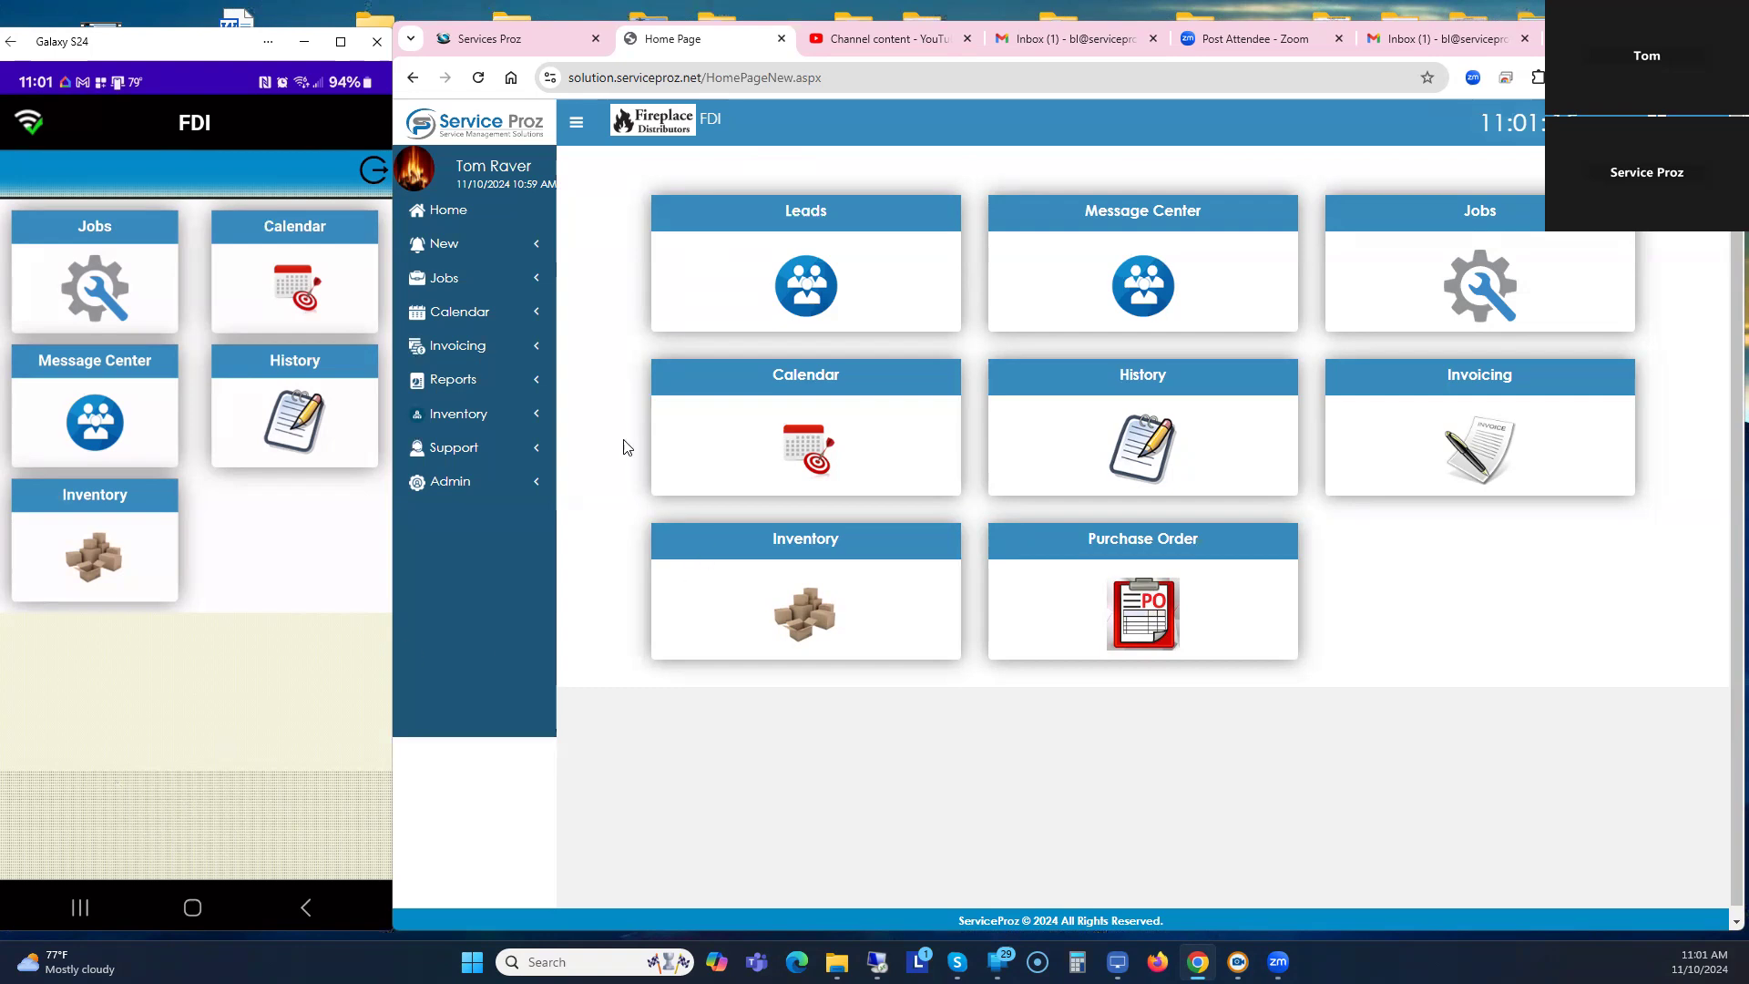
Open the ninth user in Admin > Company > Users for editing, showing Jobs as the only enabled feature.
left_click(438, 487)
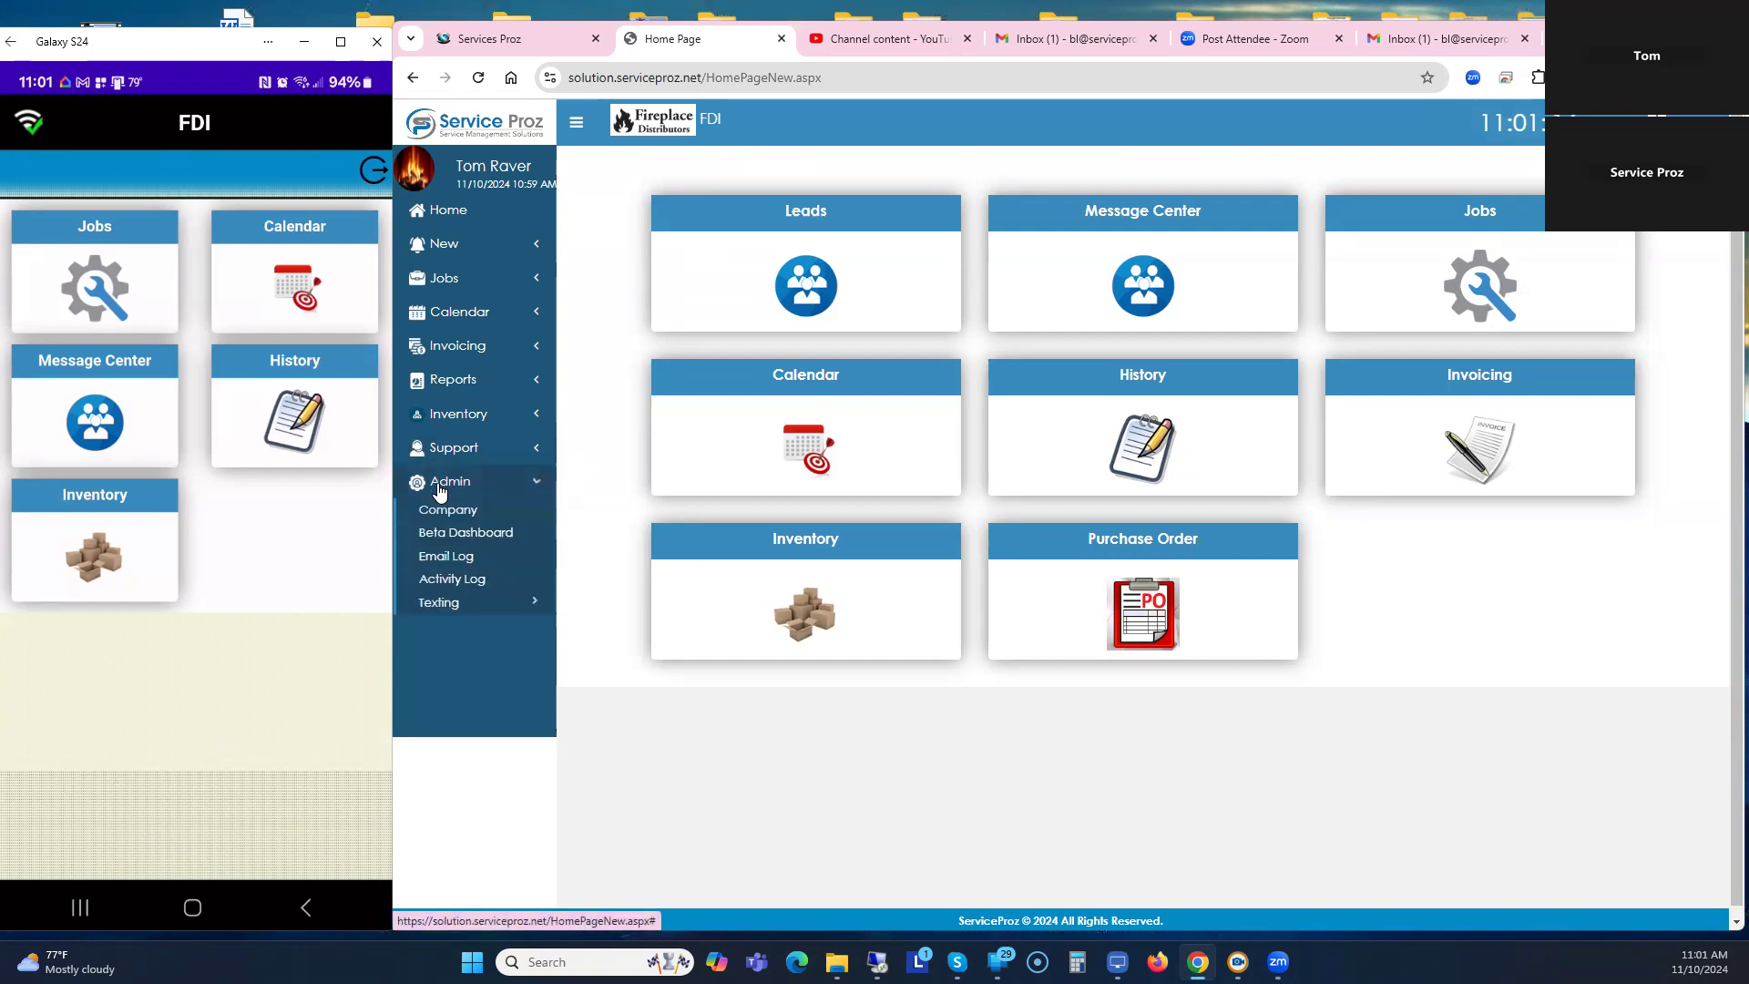
left_click(448, 511)
left_click(1047, 244)
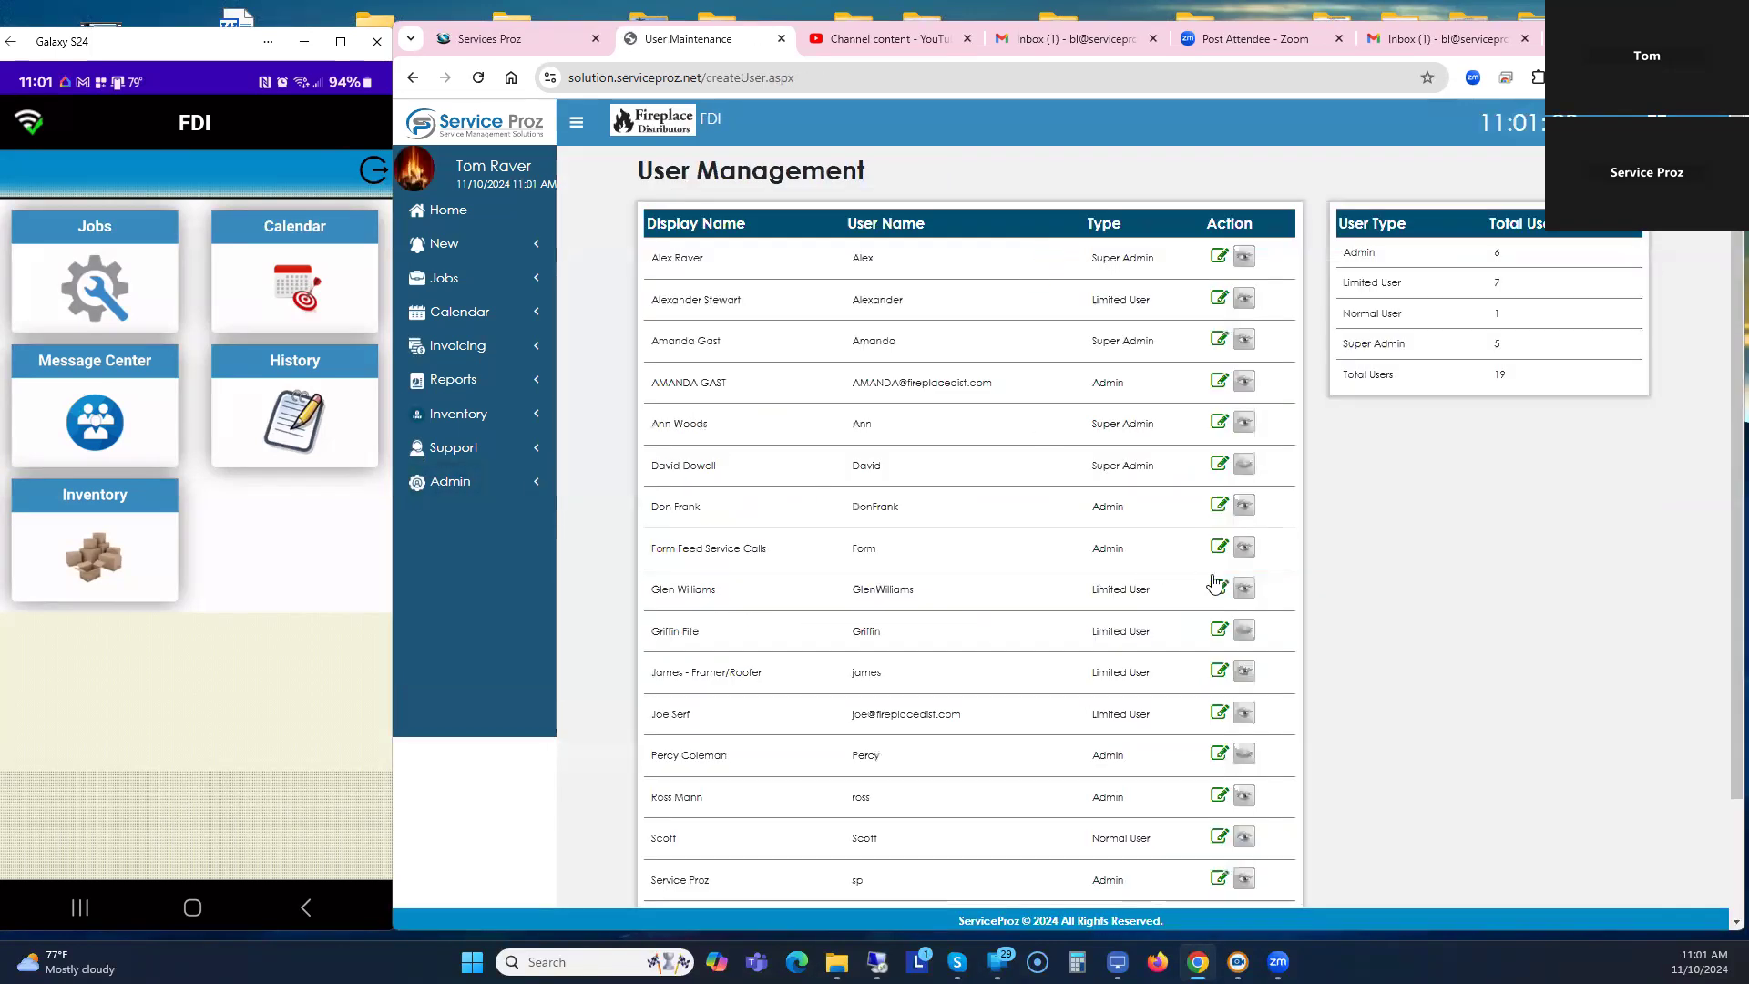
left_click(1220, 589)
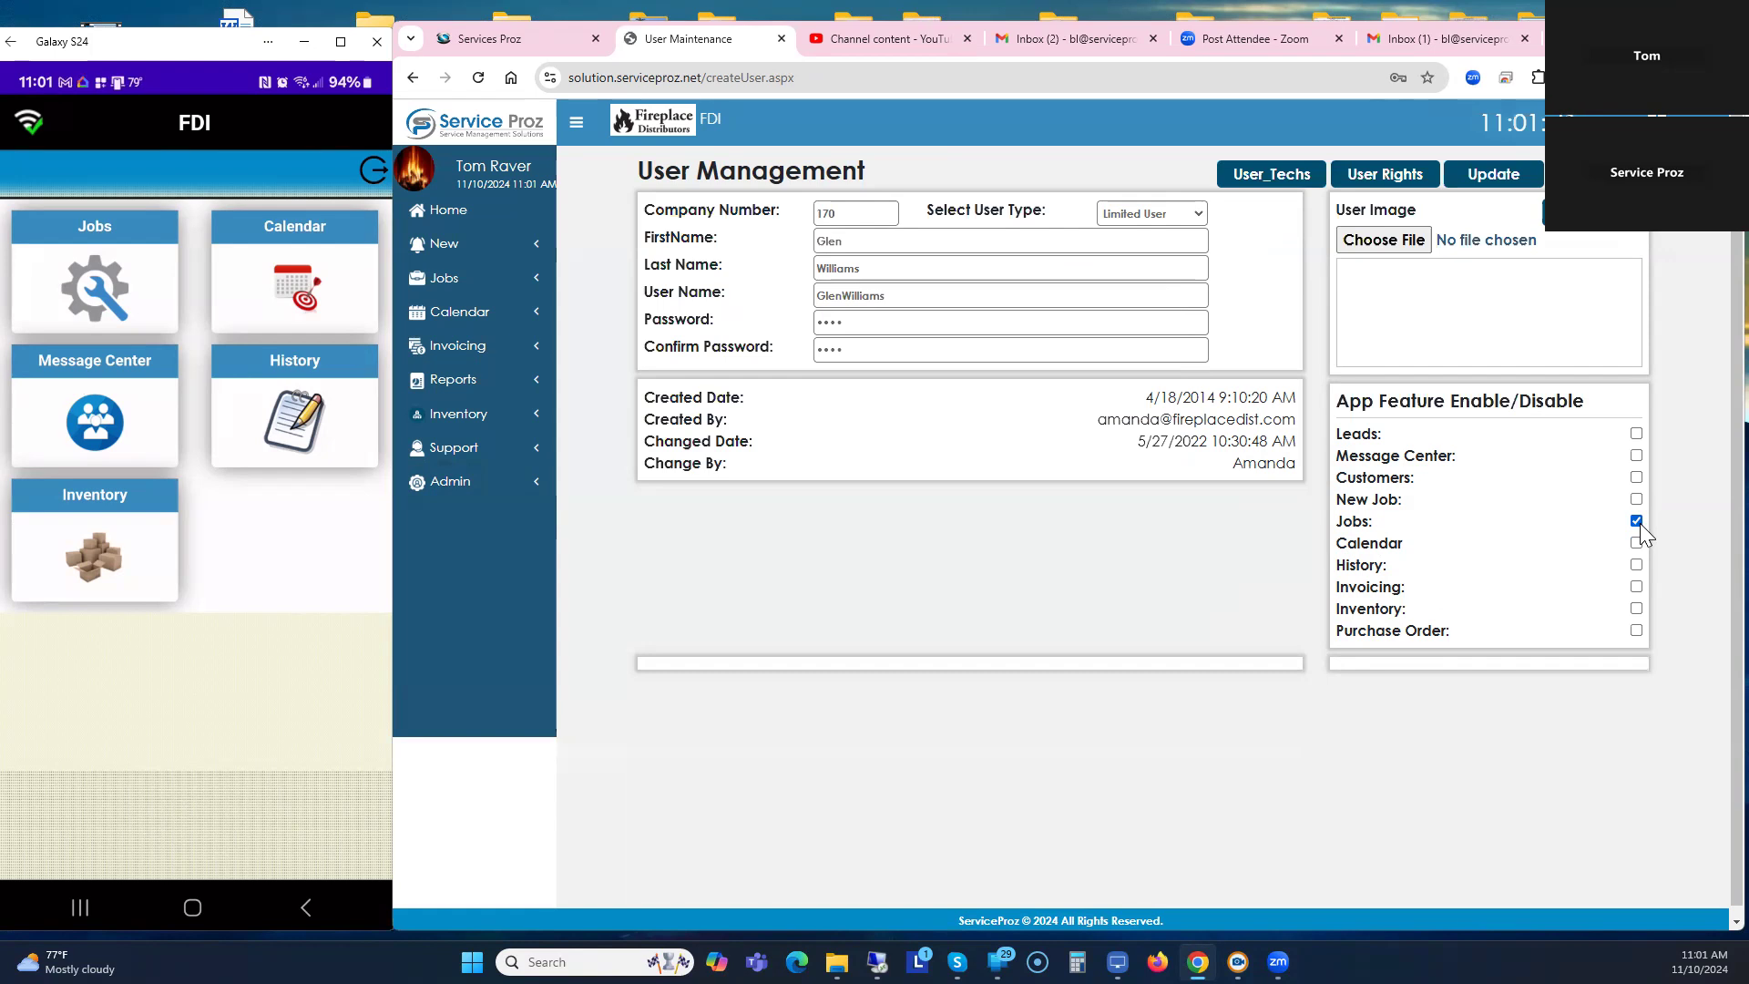
Open the user's User Rights, dismiss Chrome's save-password prompt, and check the inventory pages list.
left_click(1385, 181)
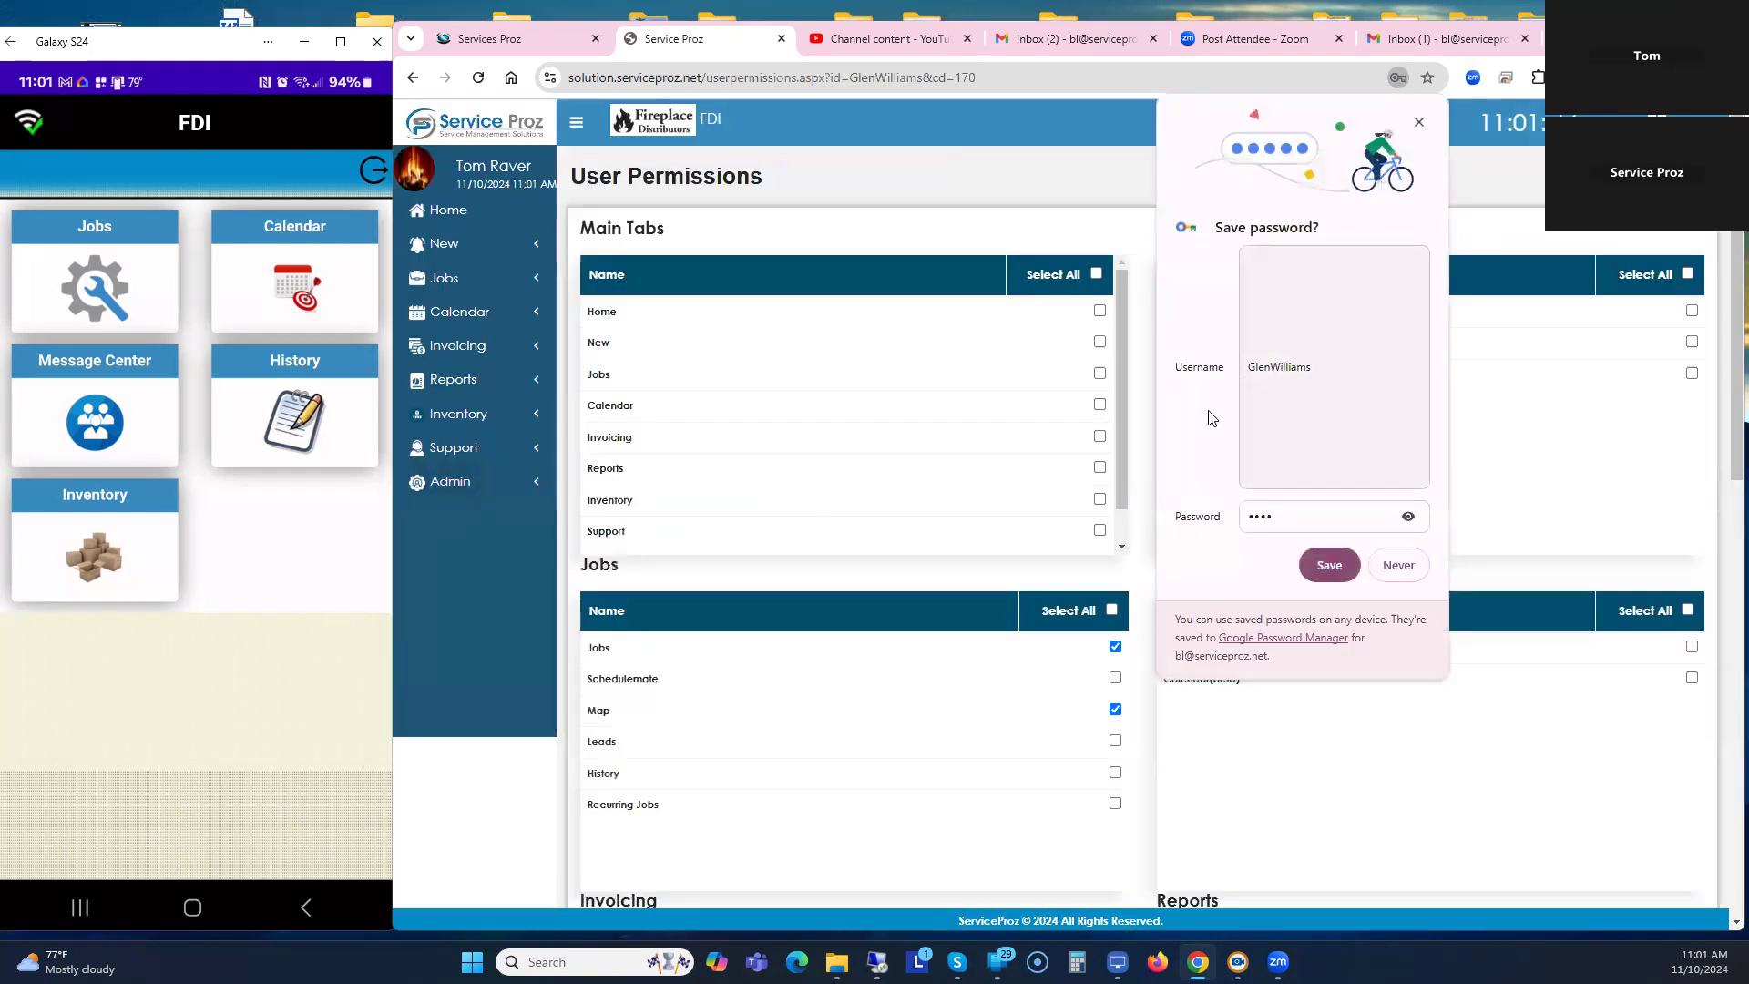
left_click(1419, 122)
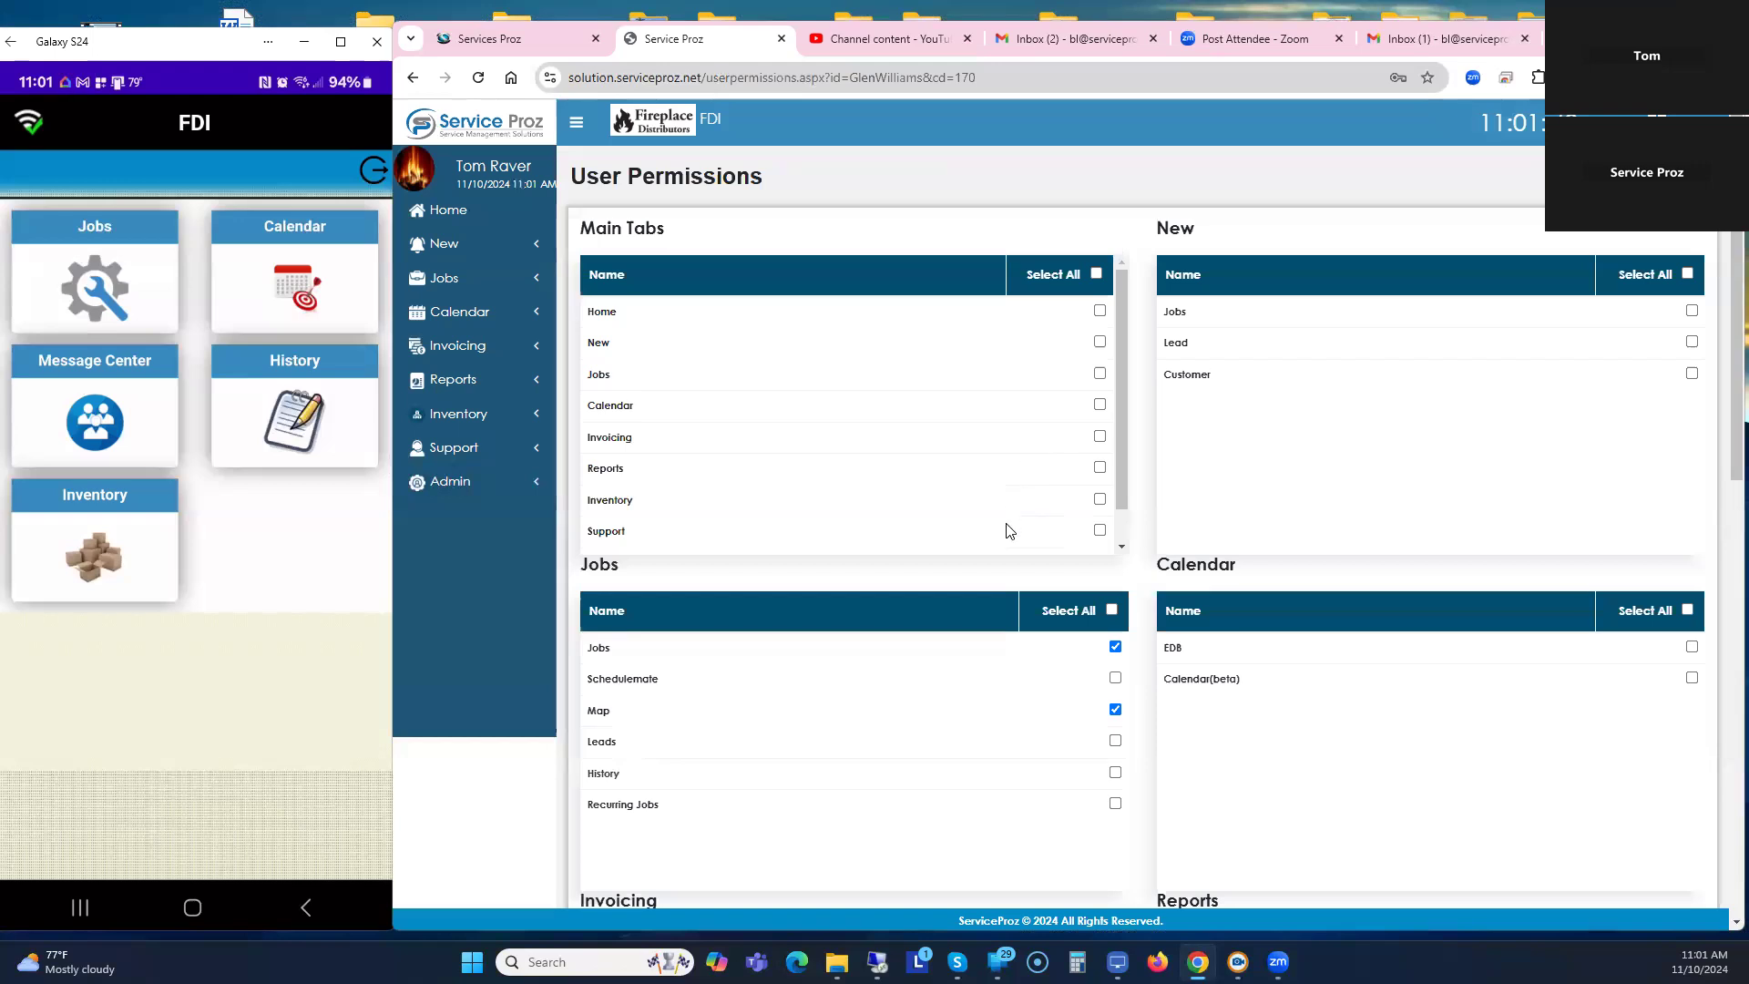
scroll(1020, 487, "down", 1)
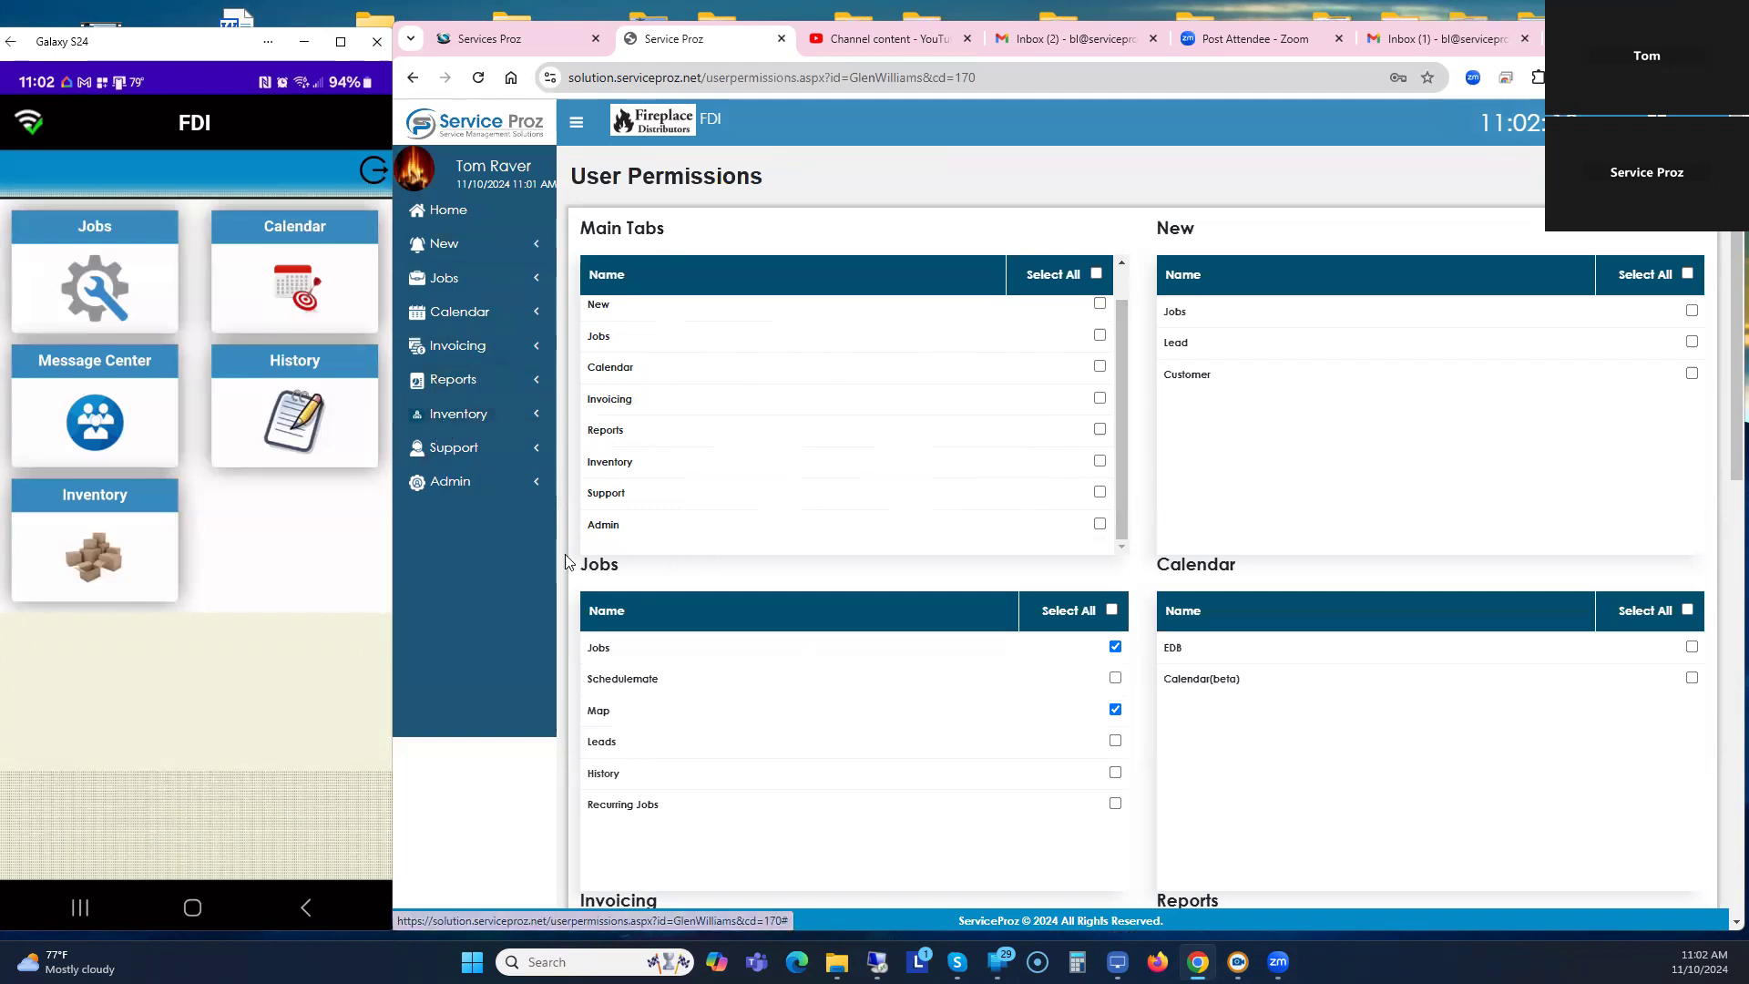
left_click(458, 413)
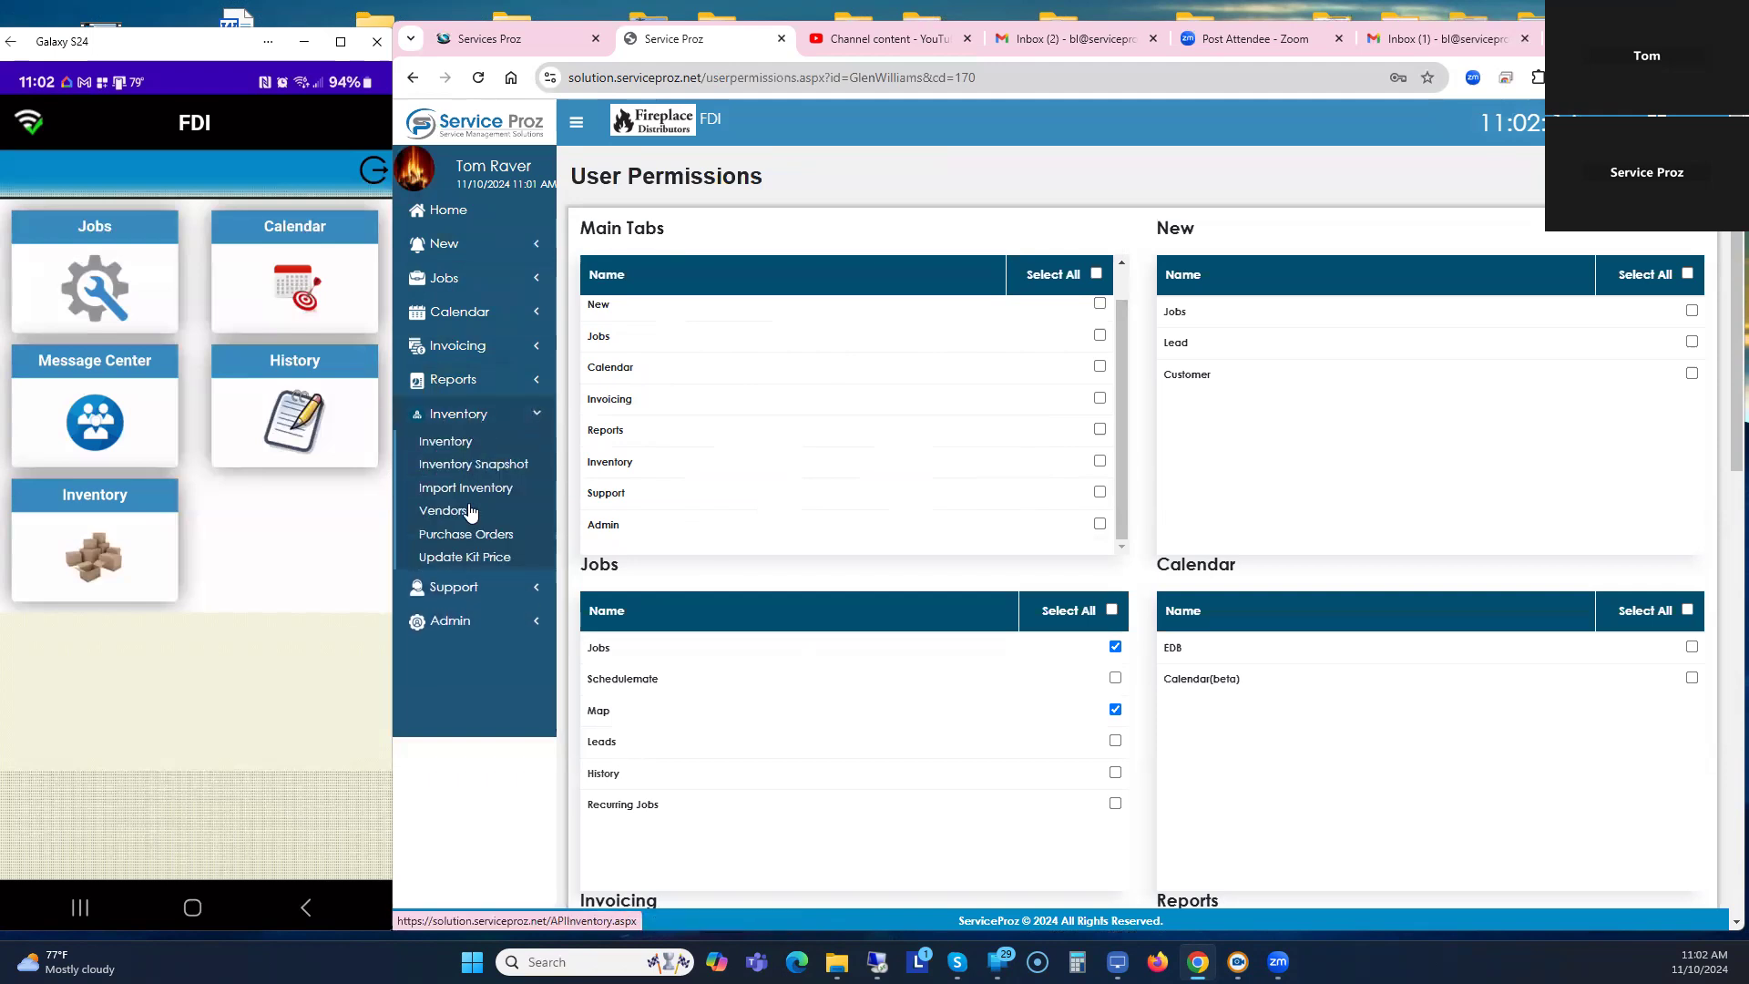
left_click(477, 417)
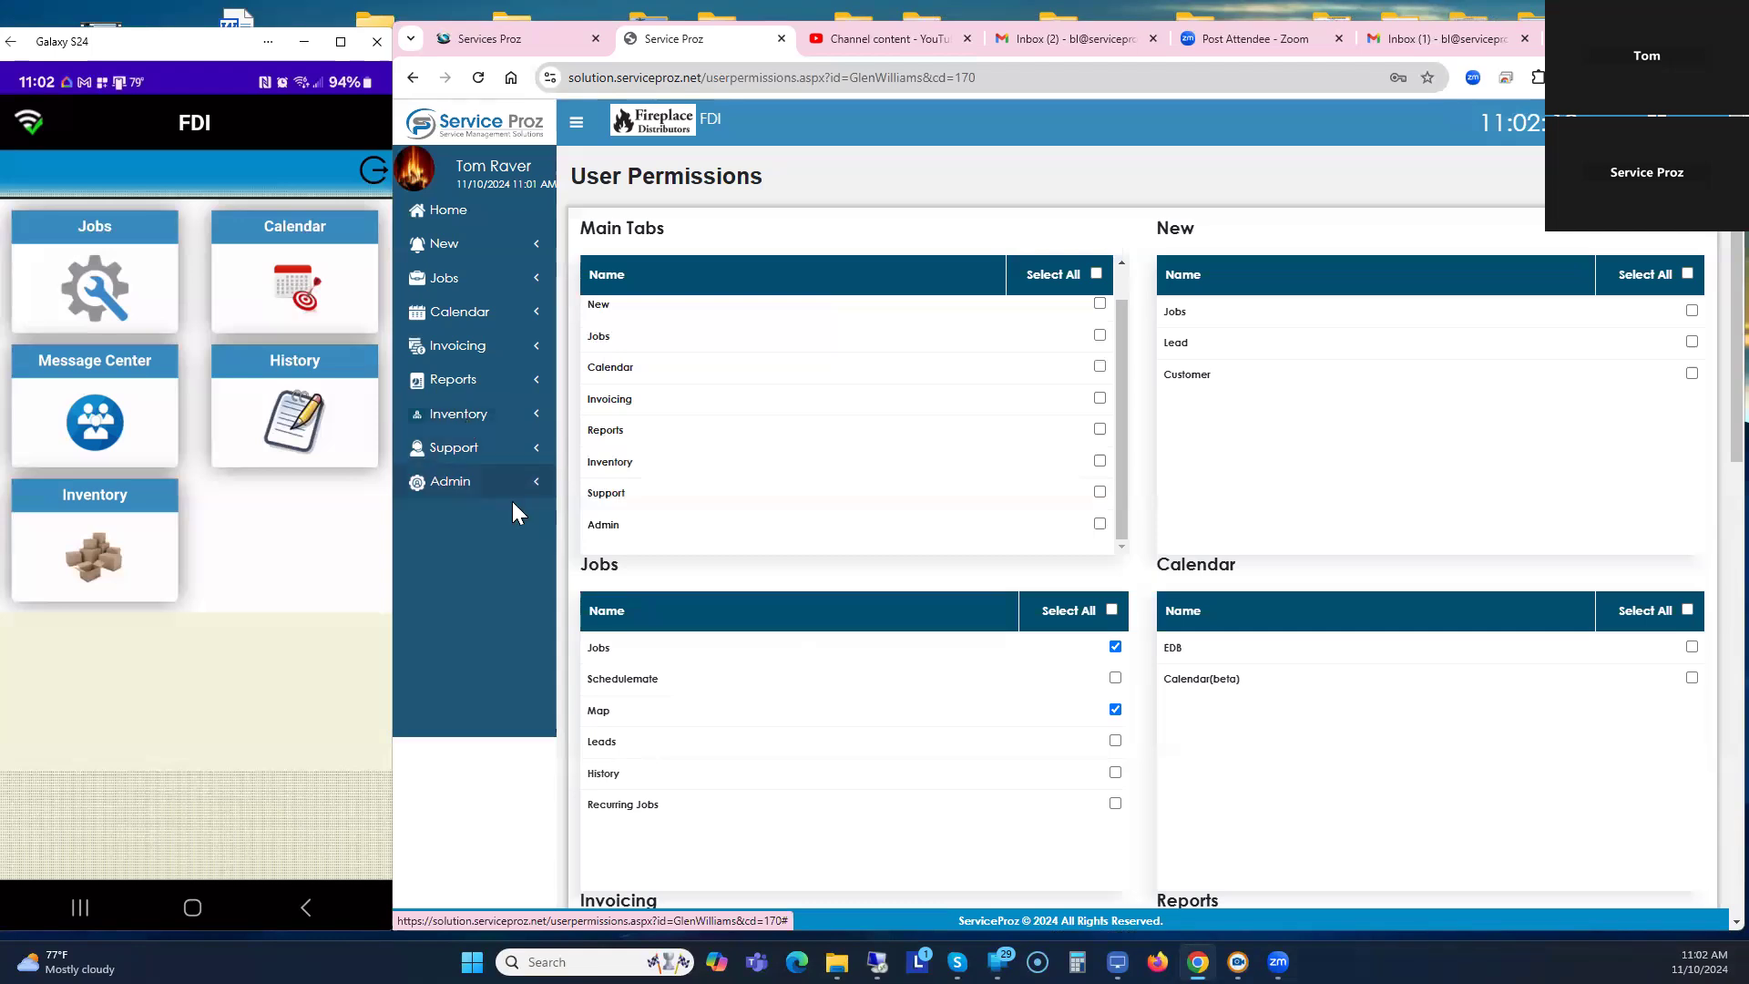
Scroll through the remaining permission tables, then go back and return to the Home dashboard.
scroll(839, 605, "down", 7)
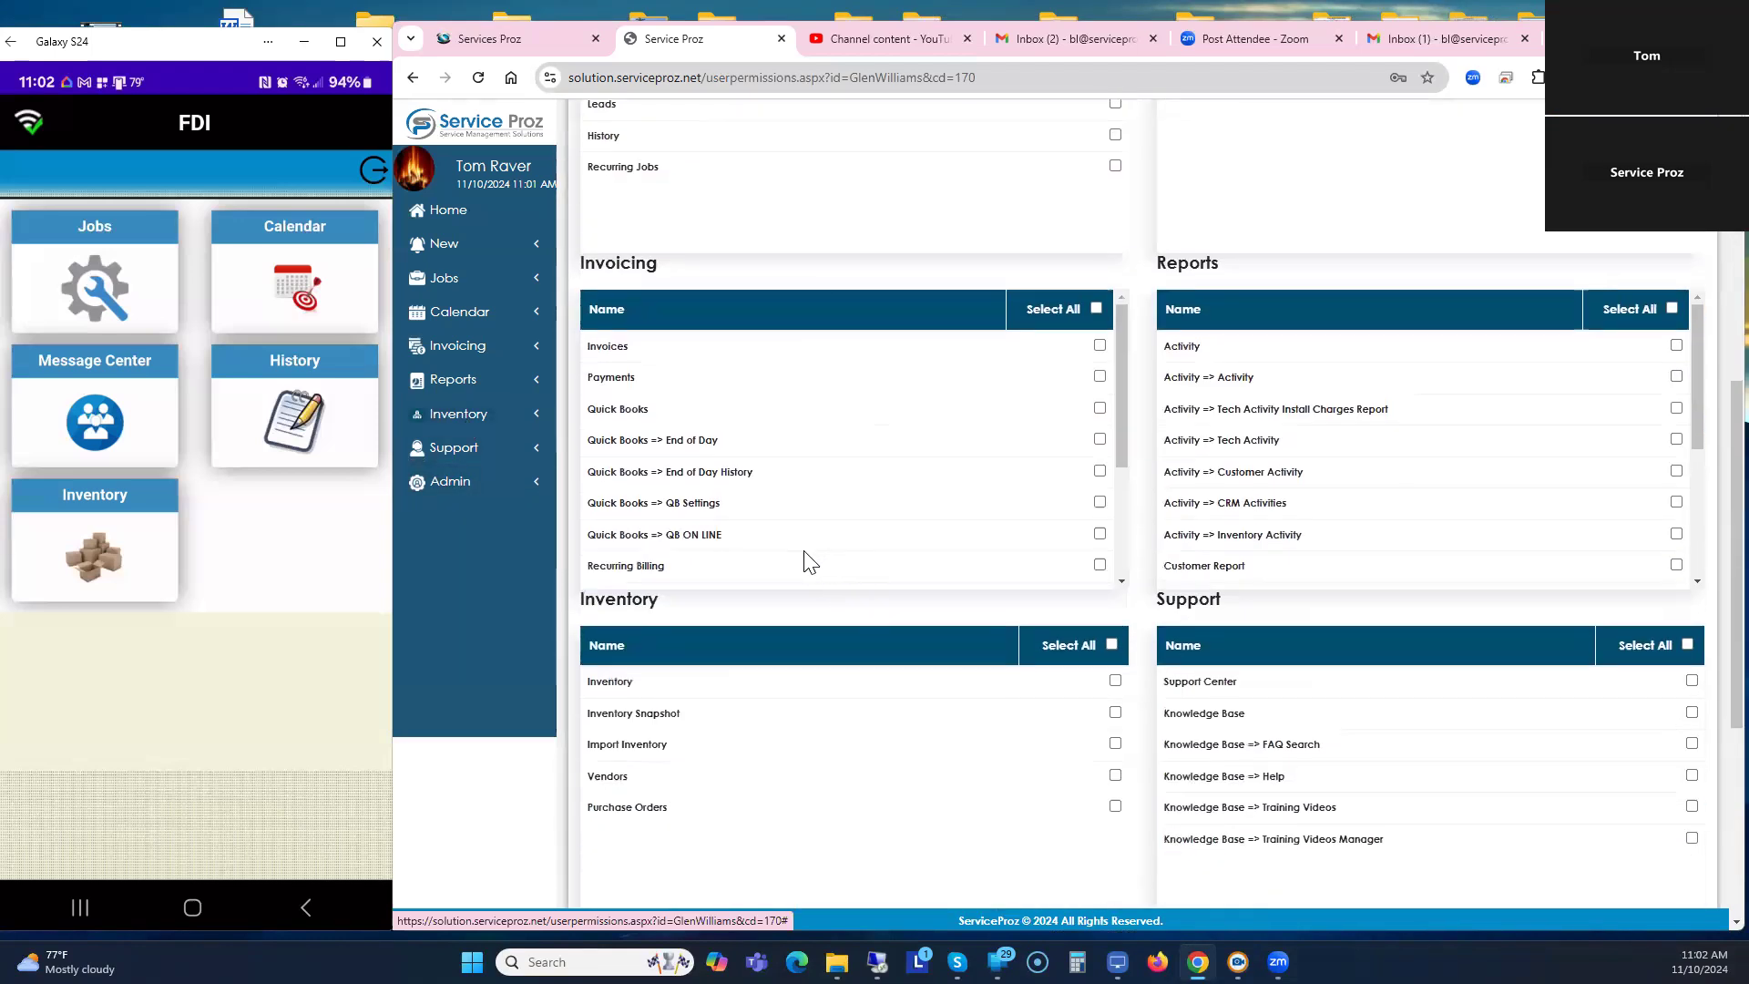
scroll(811, 557, "down", 3)
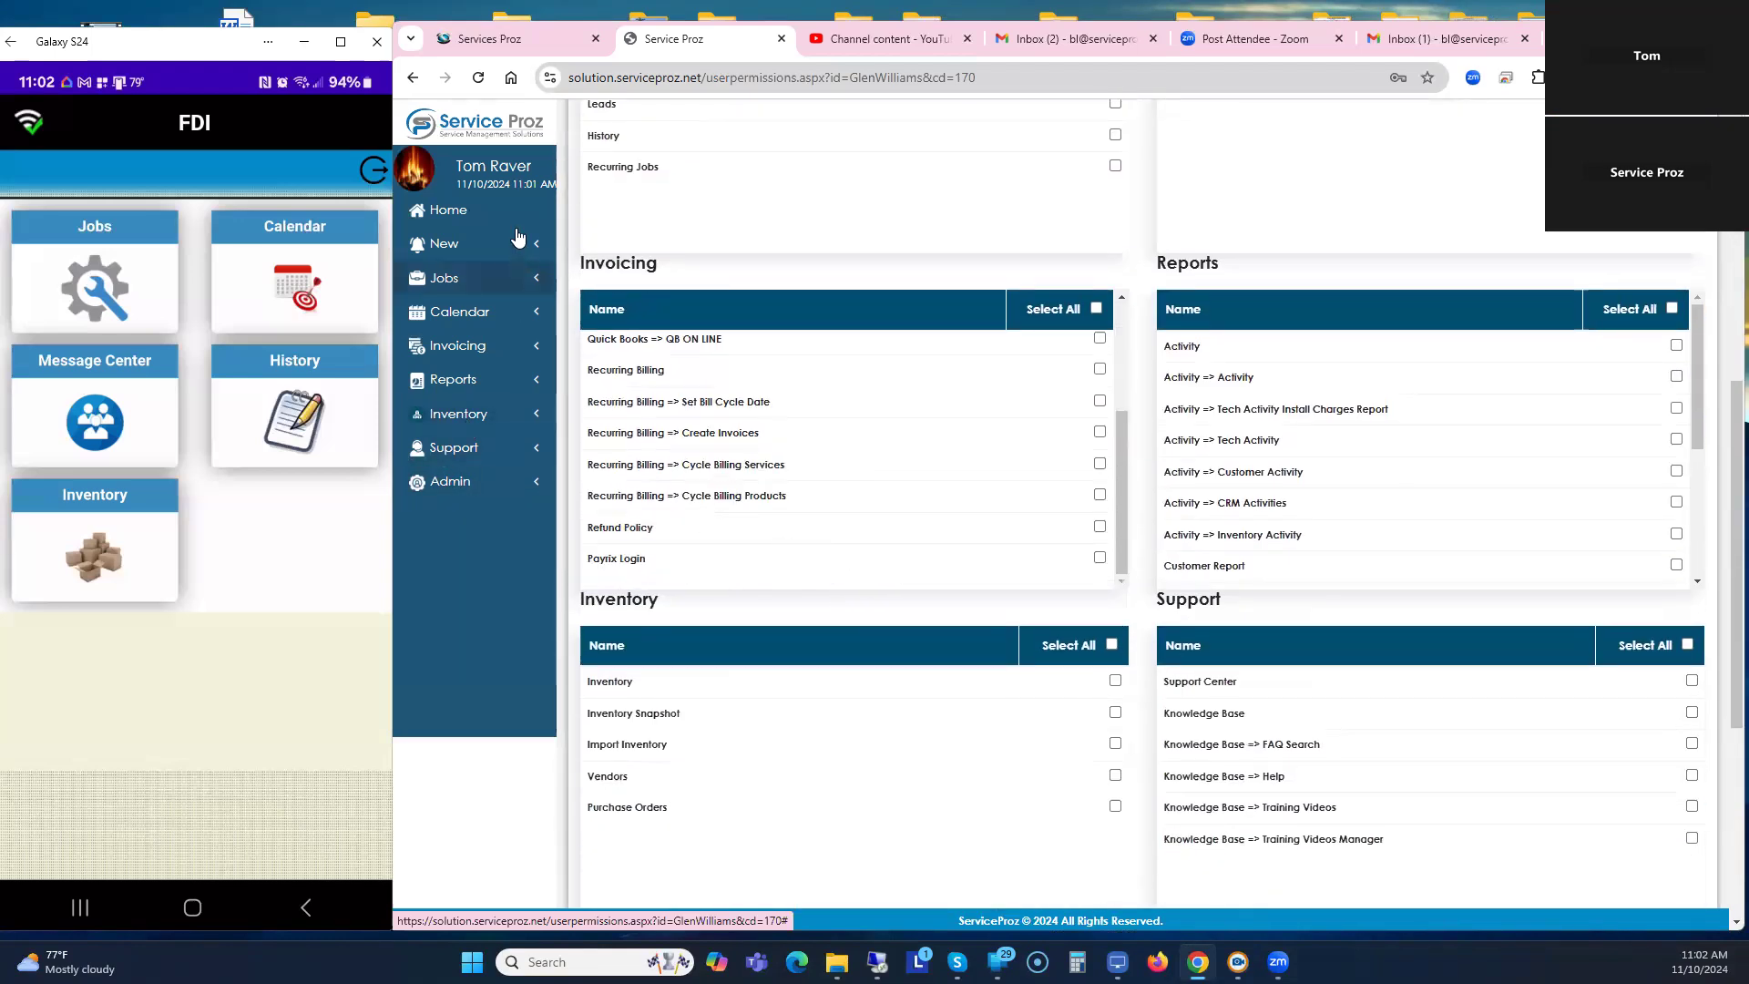
scroll(820, 423, "up", 3)
scroll(921, 398, "up", 8)
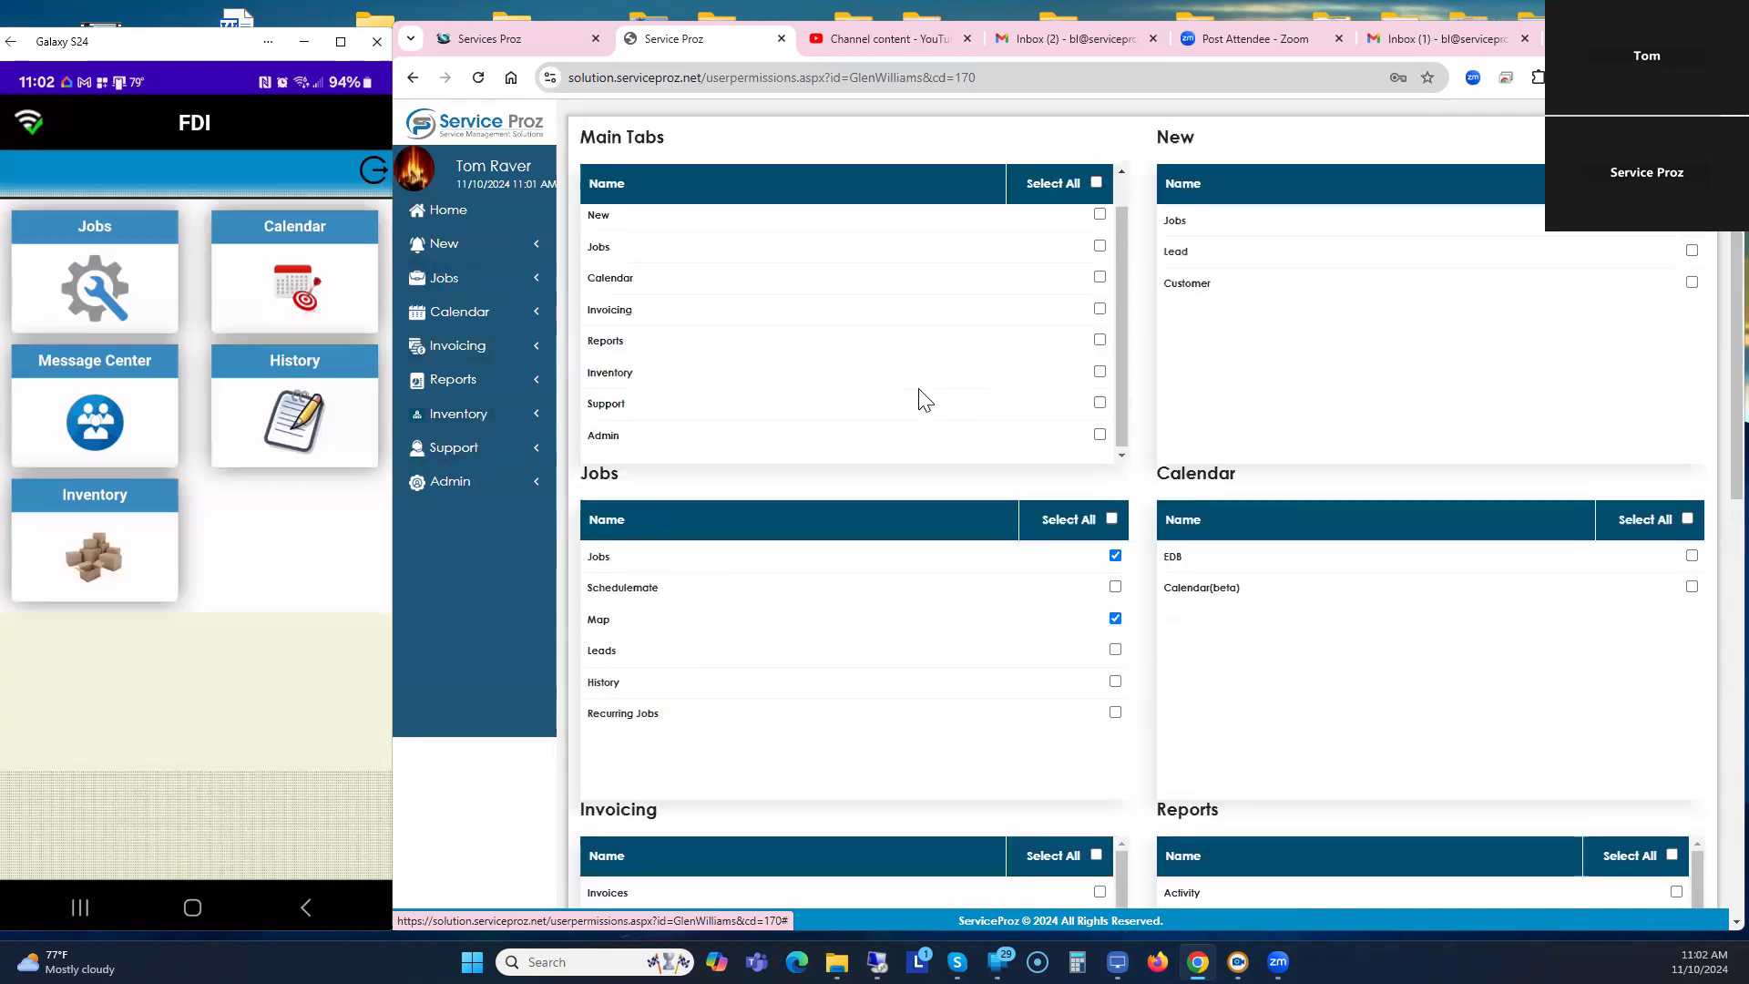
left_click(412, 77)
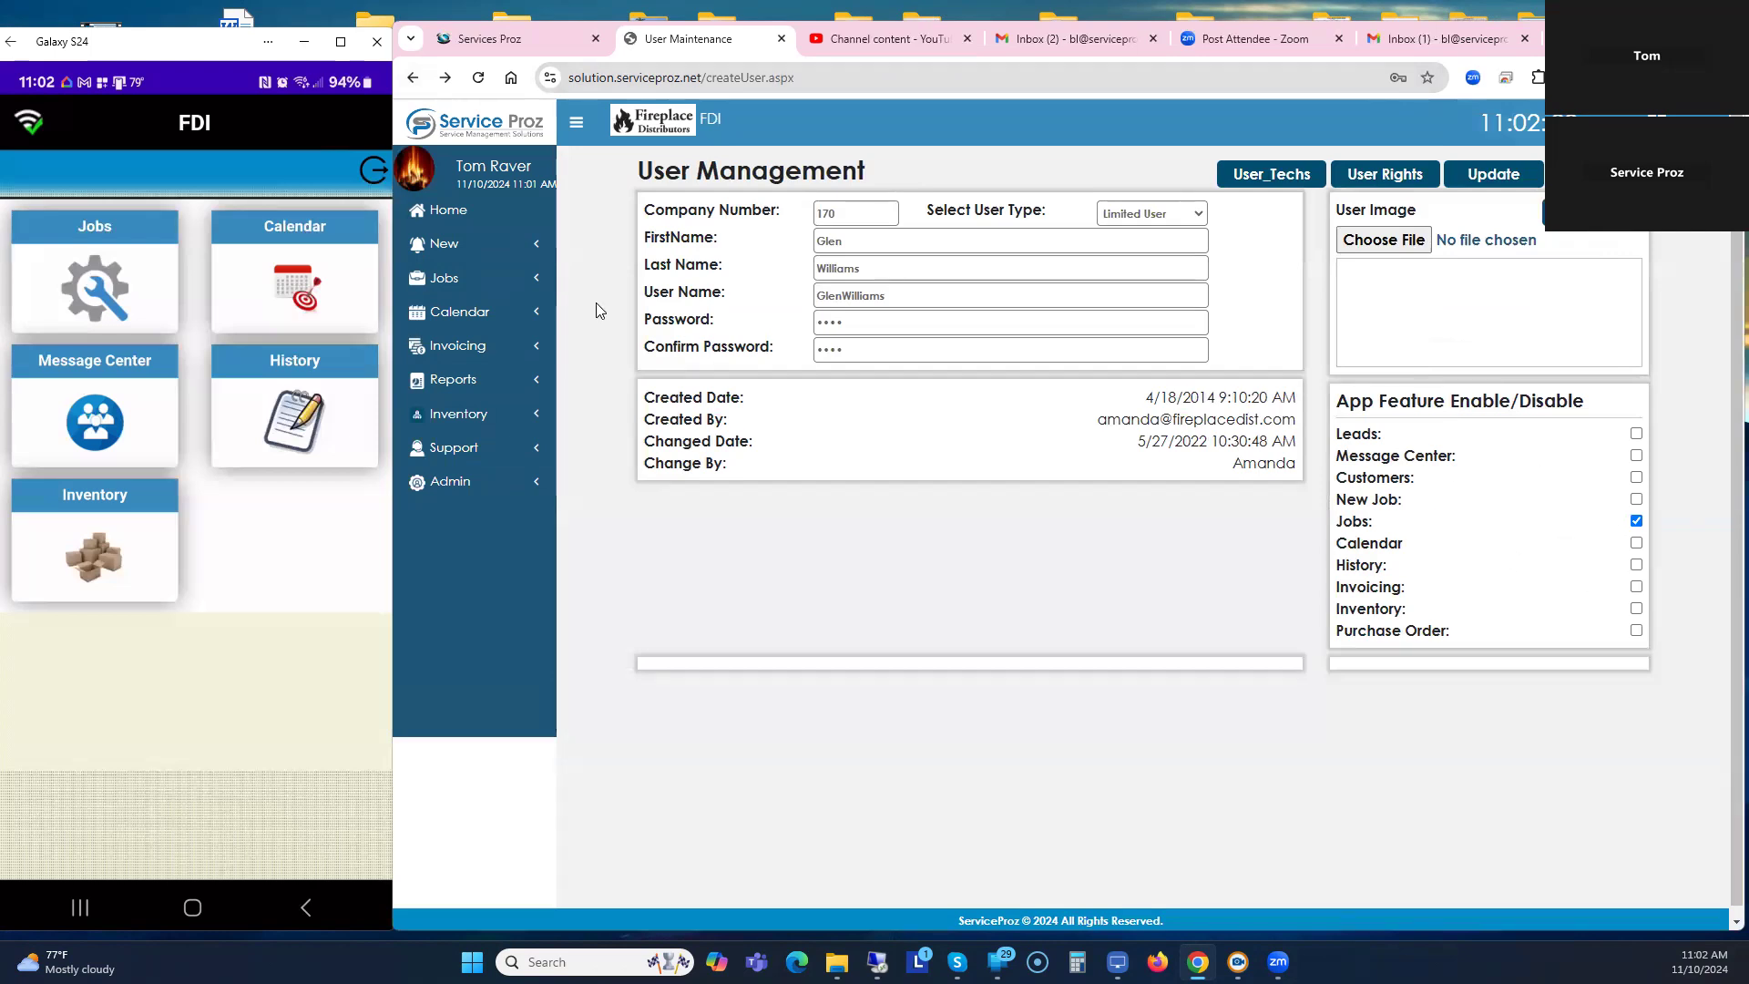
left_click(440, 212)
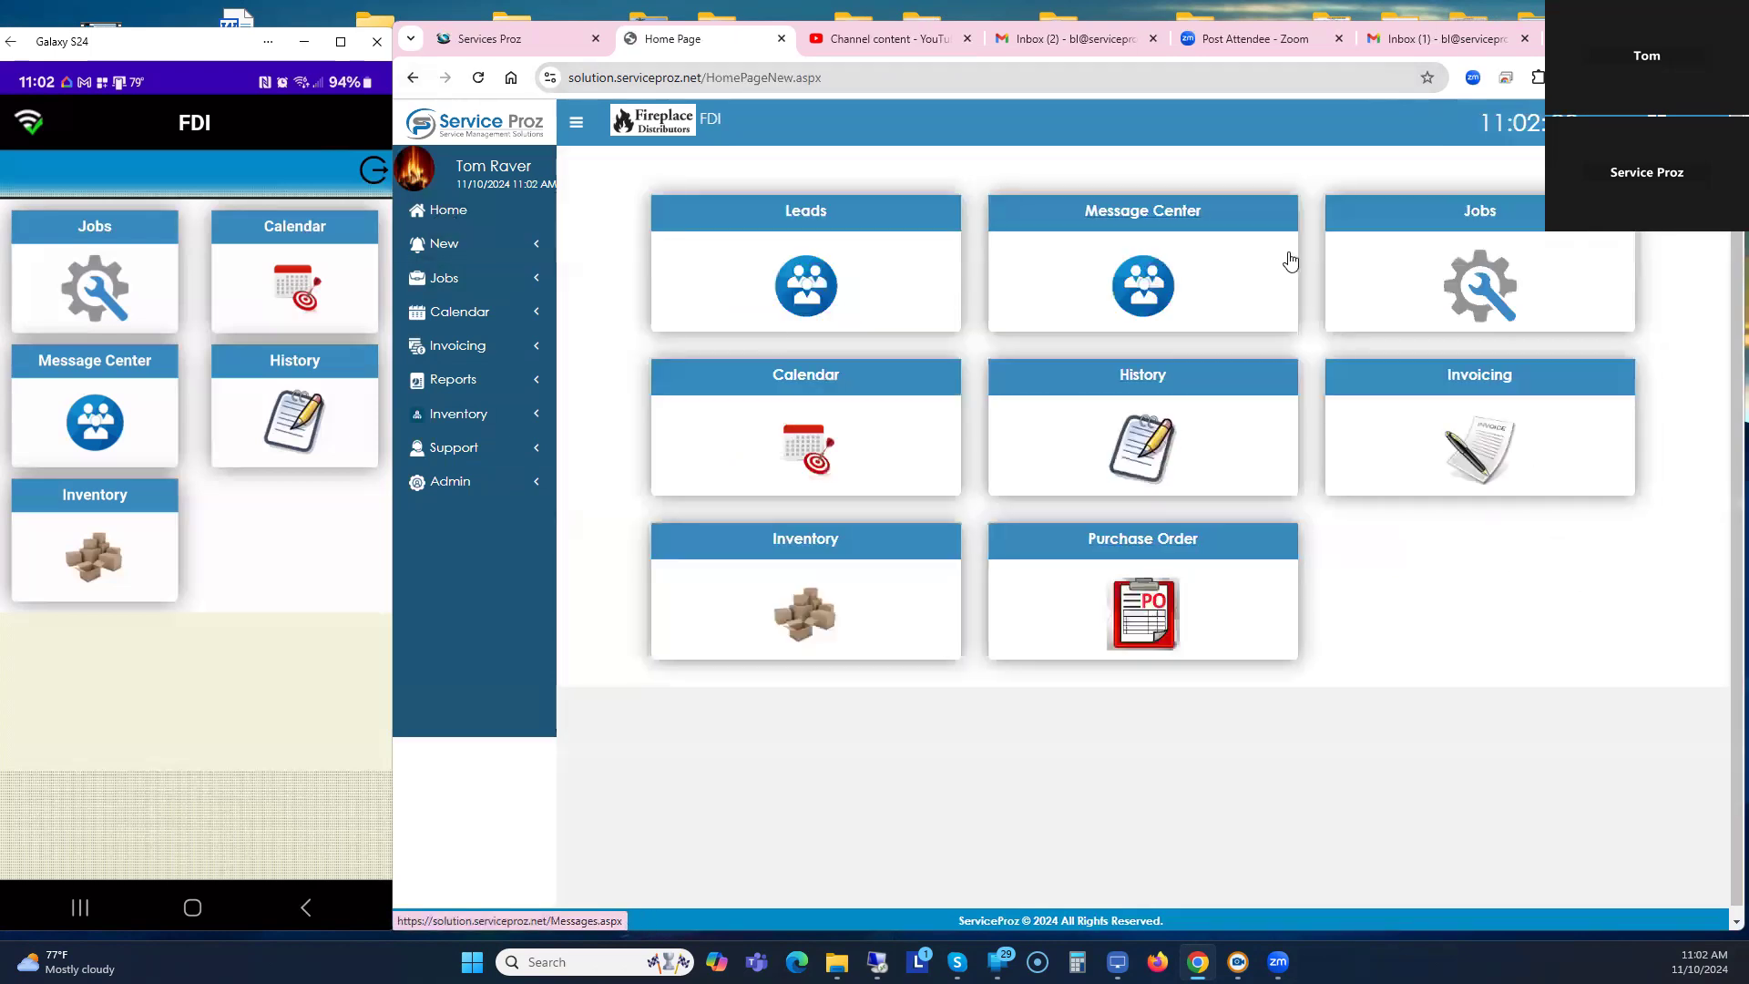